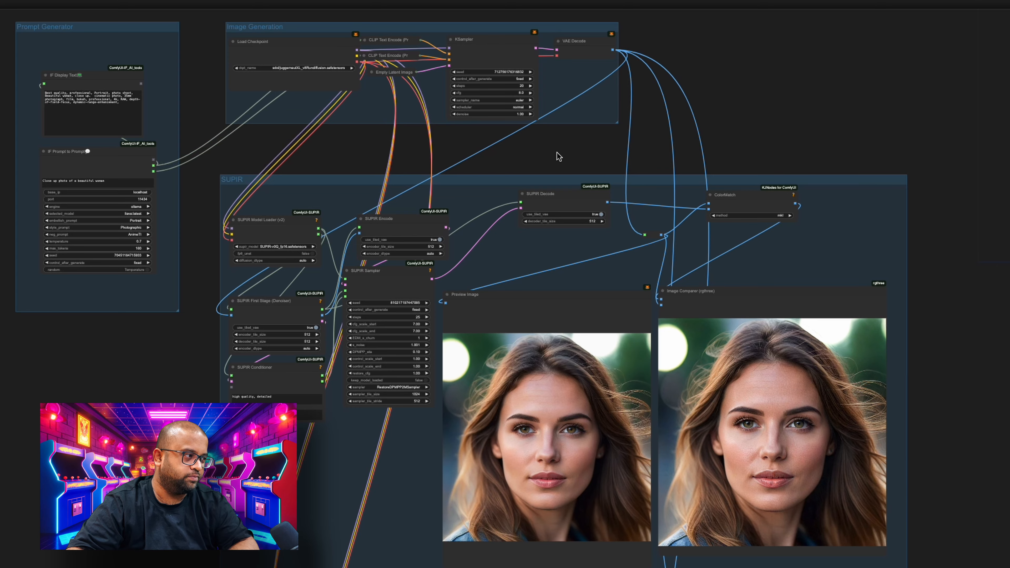
- Reposition the Prompt Generator and Image Generation groups, bringing the Image Generation group closer to the Prompt Generator
scroll(556, 156, up, 15)
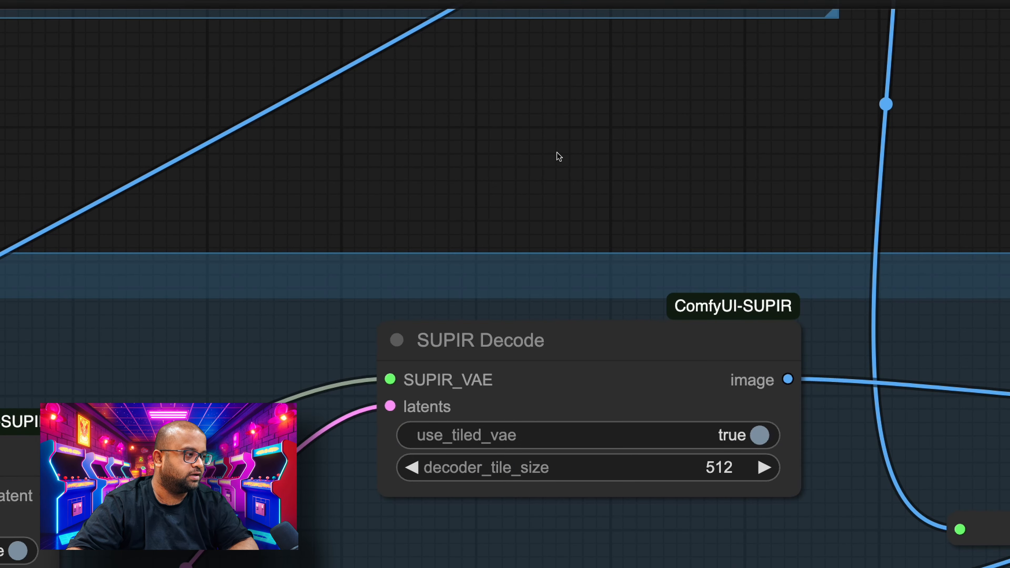
scroll(557, 155, down, 12)
drag(556, 156, 807, 234)
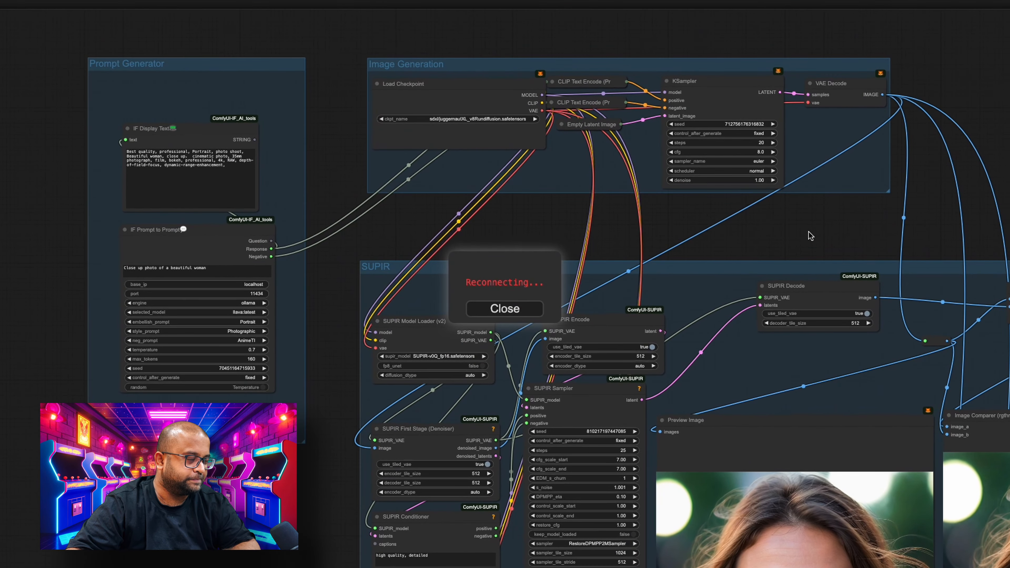
mouse_move(187, 68)
mouse_down()
mouse_move(194, 77)
mouse_move(178, 68)
mouse_up()
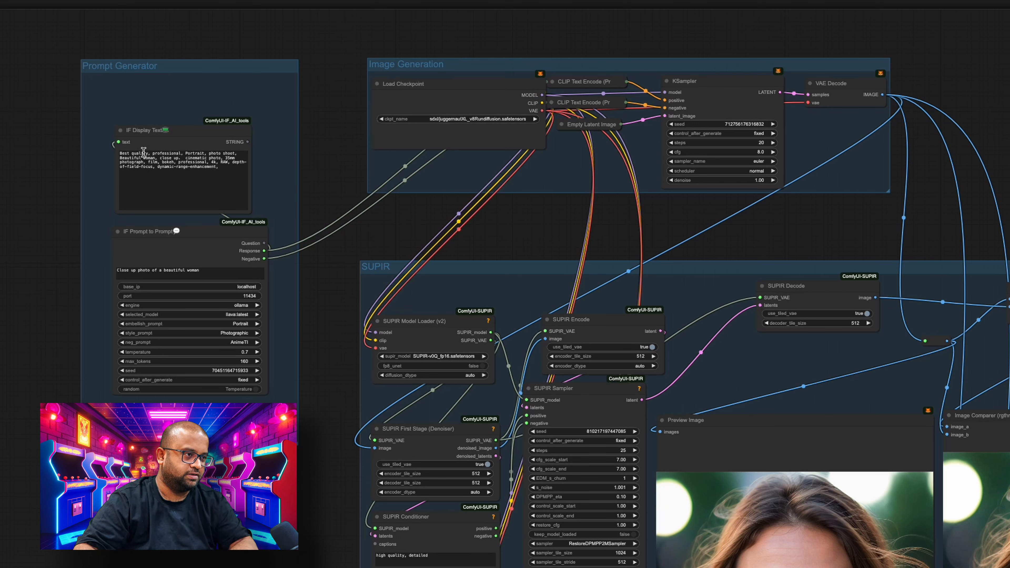
drag(199, 75, 196, 91)
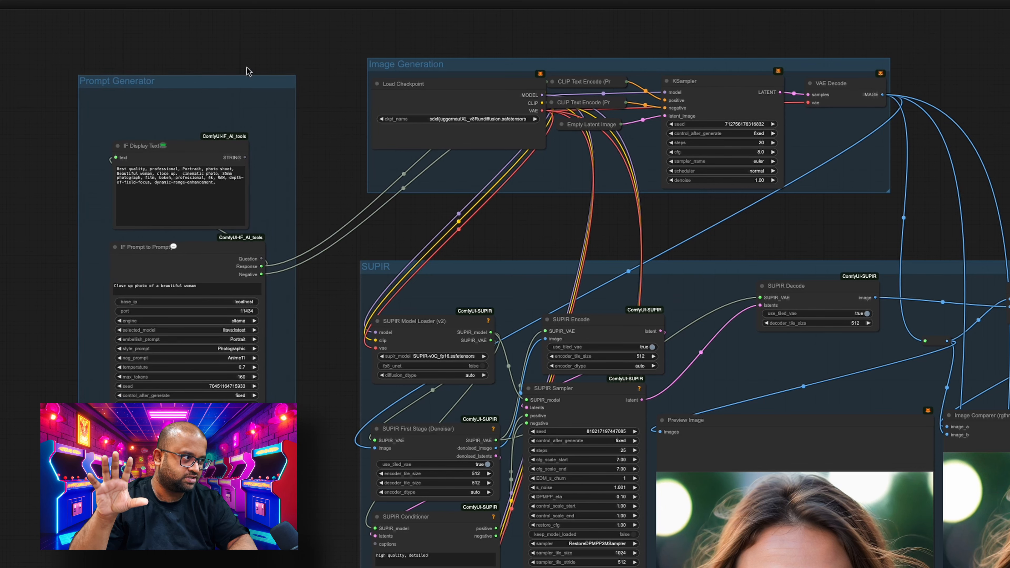
drag(462, 64, 426, 58)
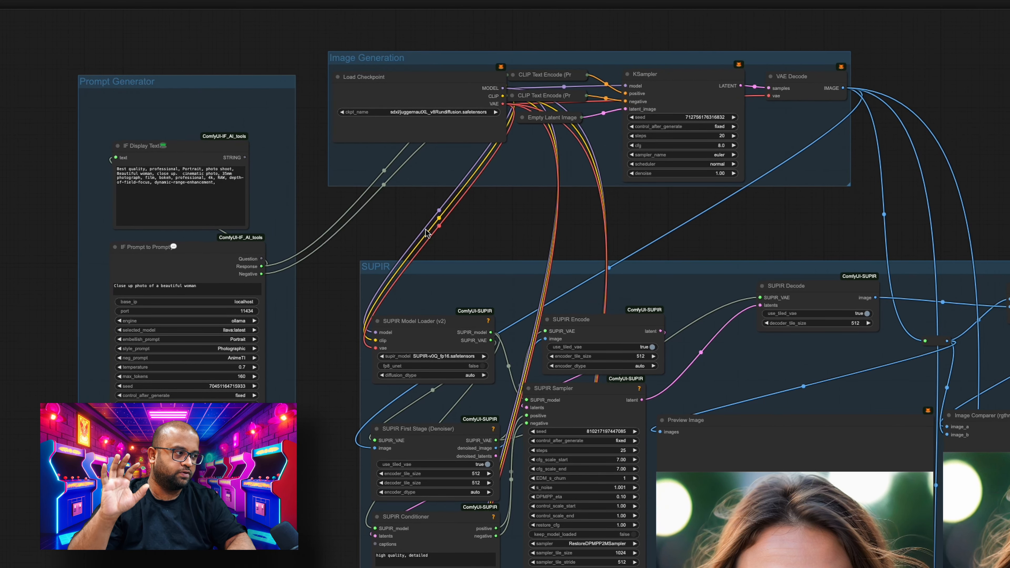
- Bring the SUPIR group into view and queue the workflow to generate and upscale a new portrait
drag(387, 225, 254, 232)
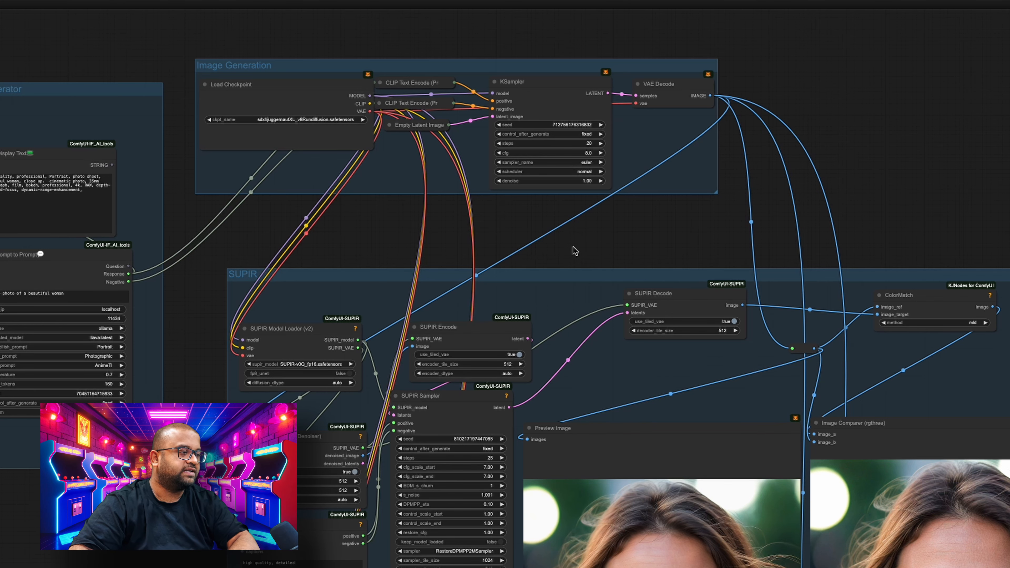
drag(573, 250, 498, 68)
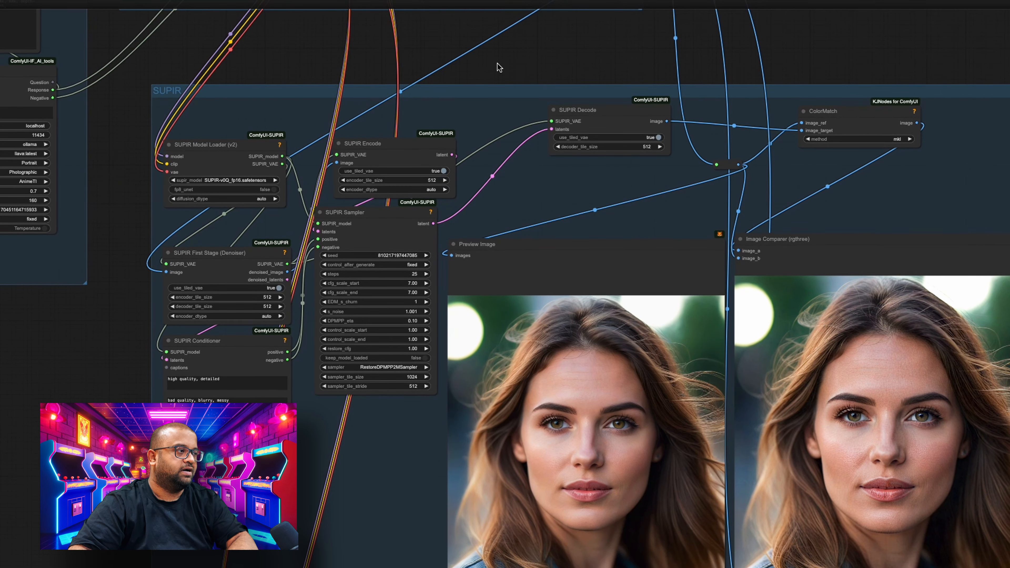
key(ctrl+Return)
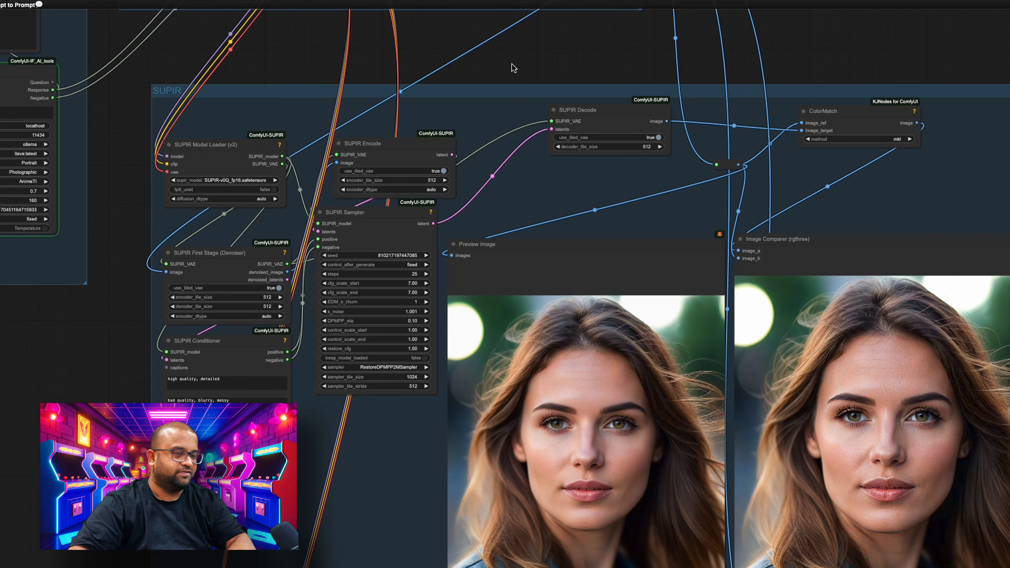
- Examine the SUPIR nodes and compare the generated portrait with its upscaled version in the Image Comparer
drag(513, 67, 436, 46)
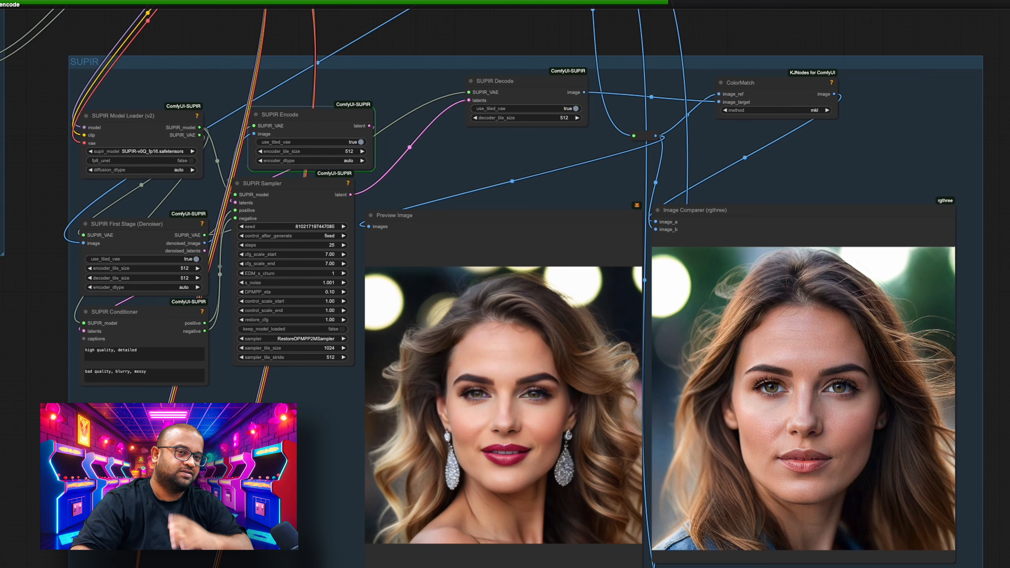
drag(505, 155, 499, 138)
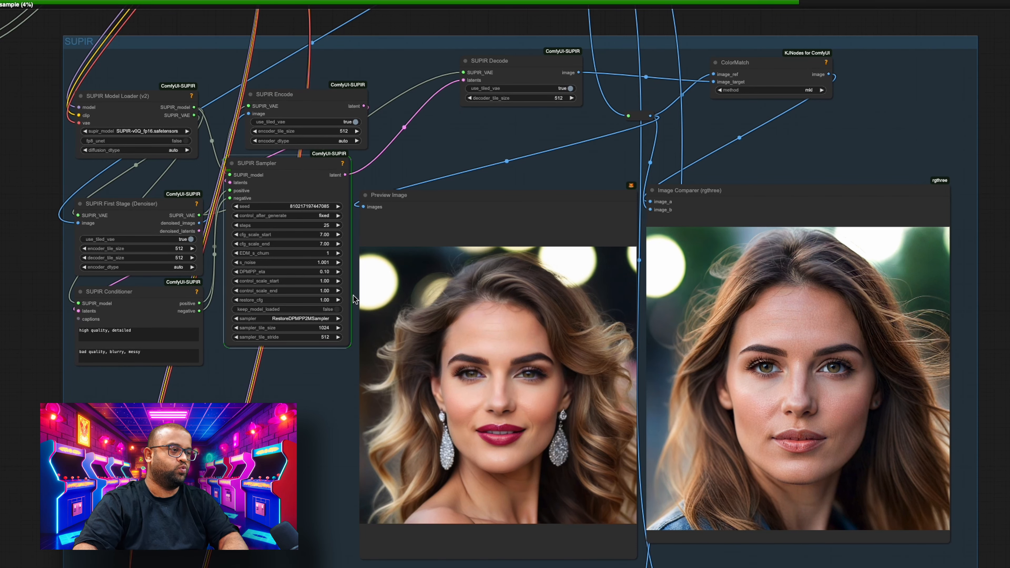
mouse_move(262, 434)
mouse_down()
mouse_move(265, 444)
mouse_move(255, 437)
mouse_up()
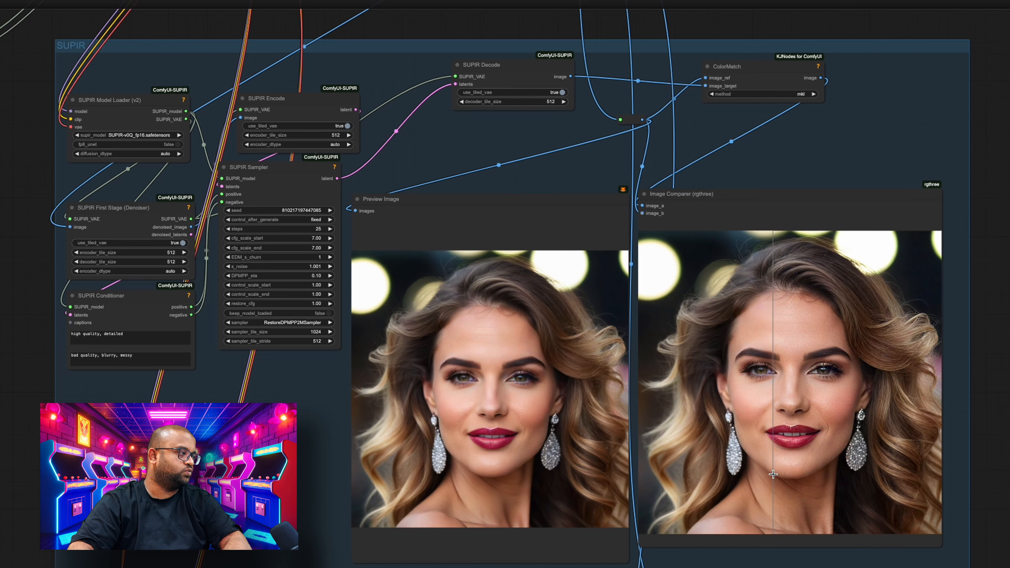
scroll(786, 470, down, 1)
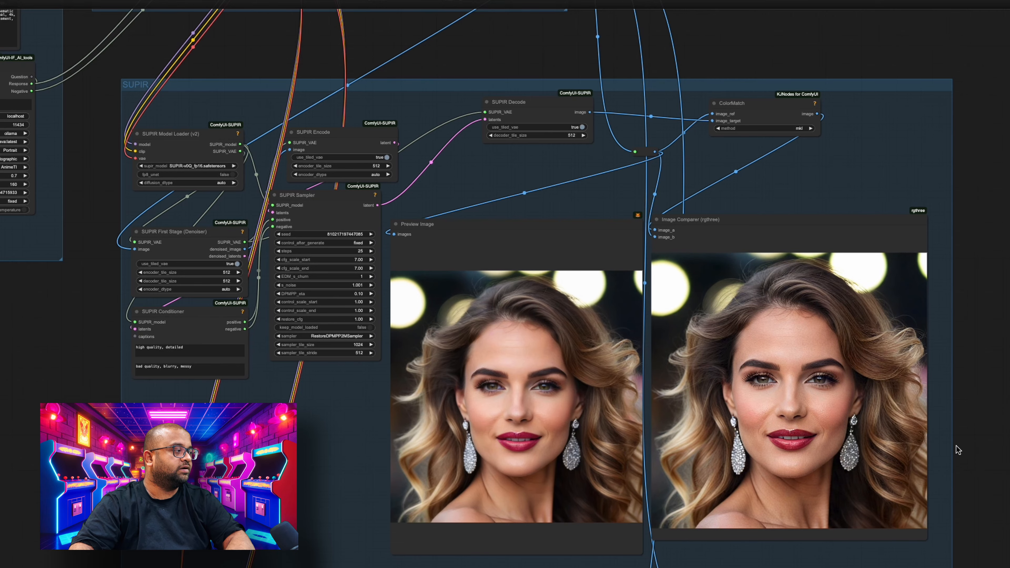
scroll(958, 450, down, 15)
scroll(957, 449, up, 18)
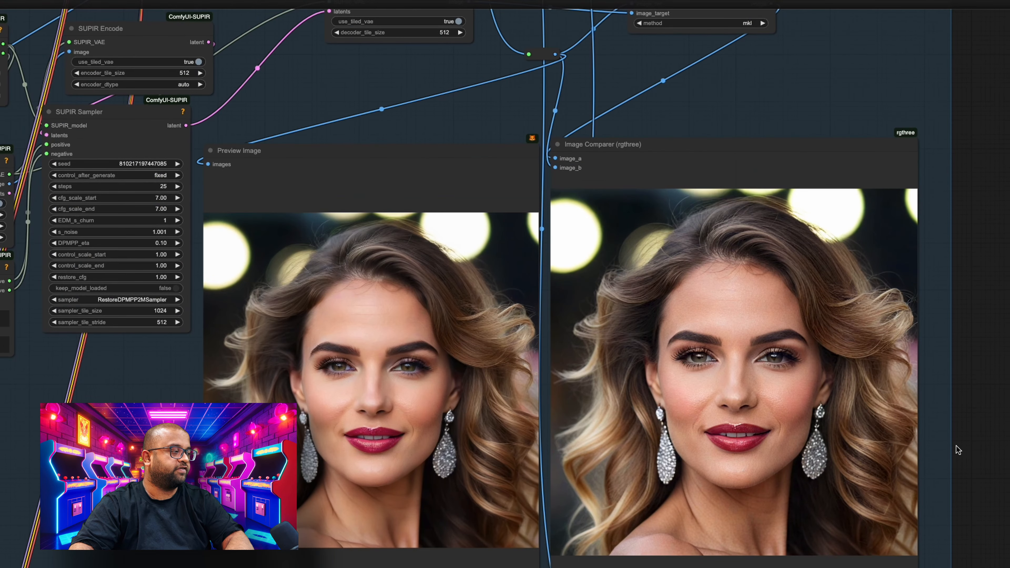
scroll(958, 449, down, 3)
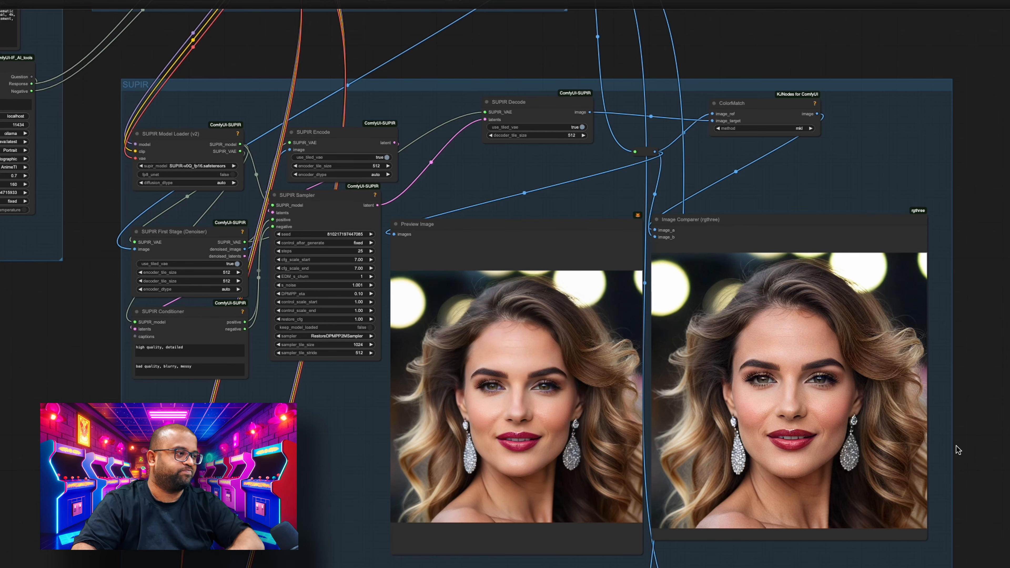
drag(974, 379, 970, 363)
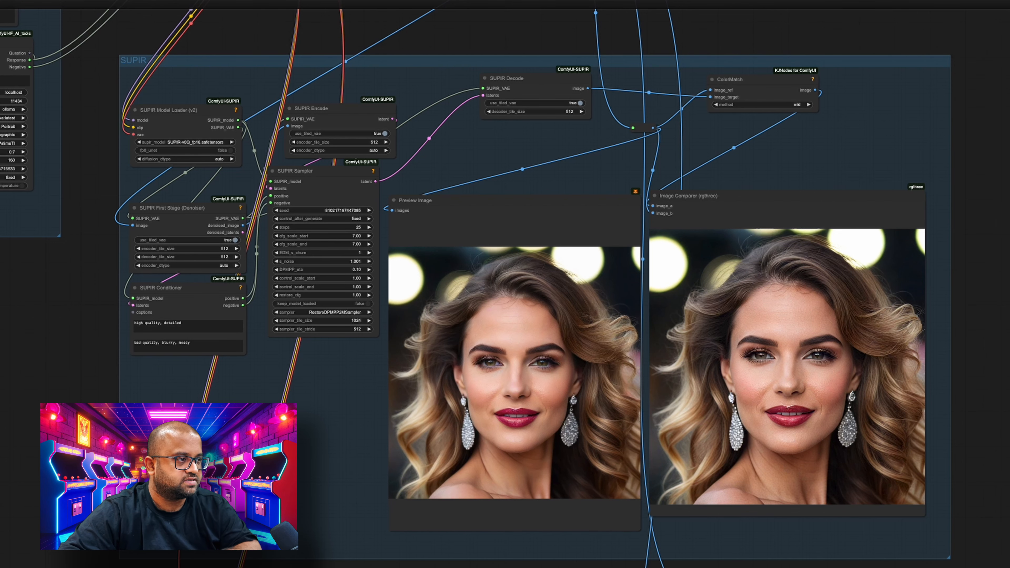
- Move the SUPIR Model Loader node slightly up in its group and view its available supir_model files
drag(40, 303, 75, 377)
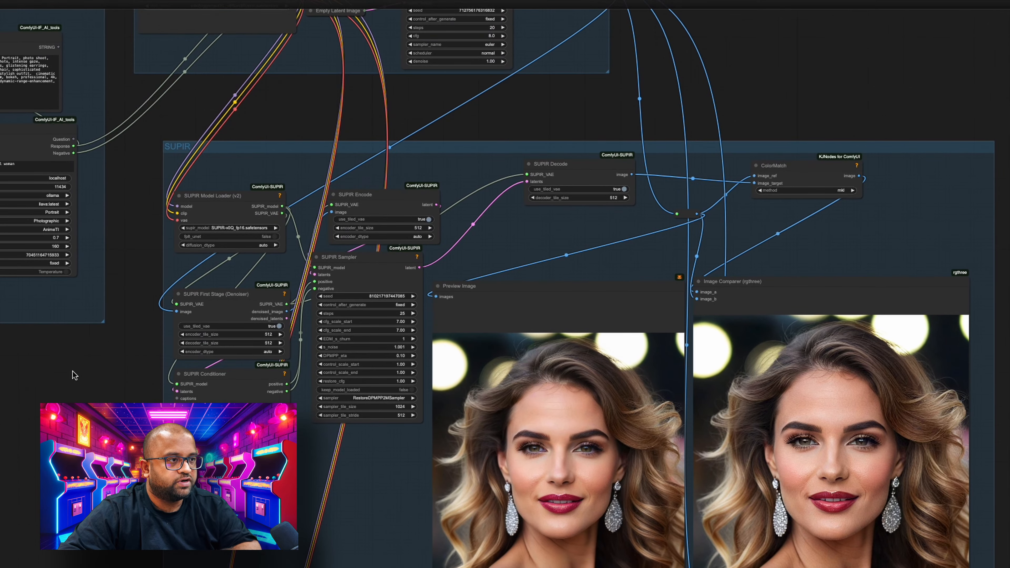
drag(212, 195, 224, 176)
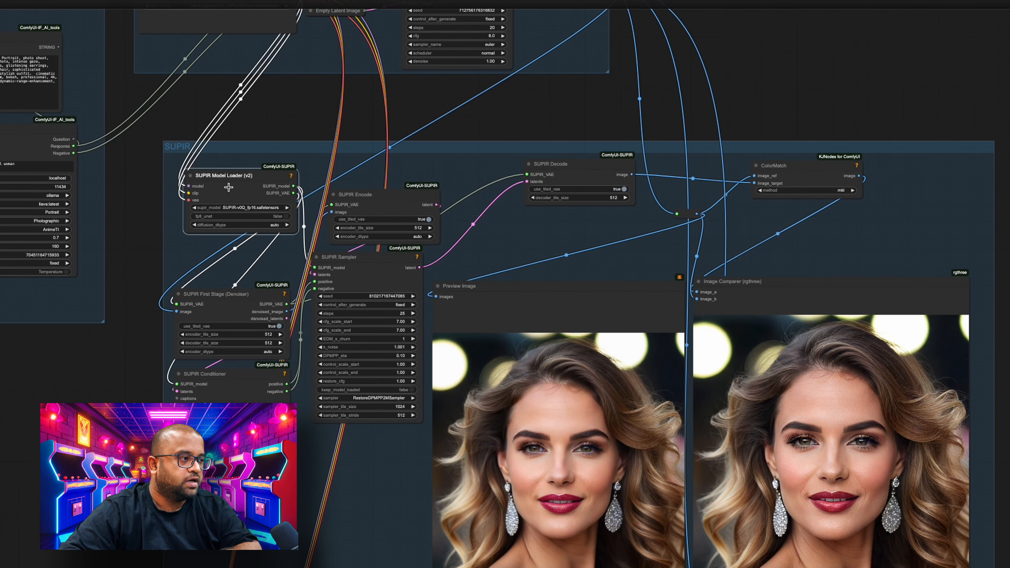
scroll(229, 188, up, 7)
scroll(228, 188, up, 12)
scroll(228, 188, down, 9)
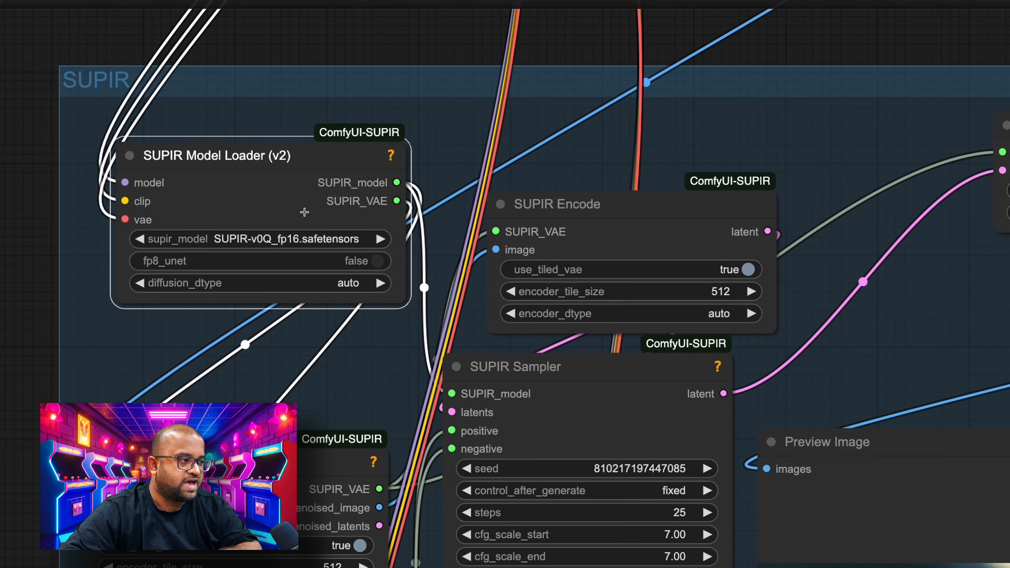
click(293, 239)
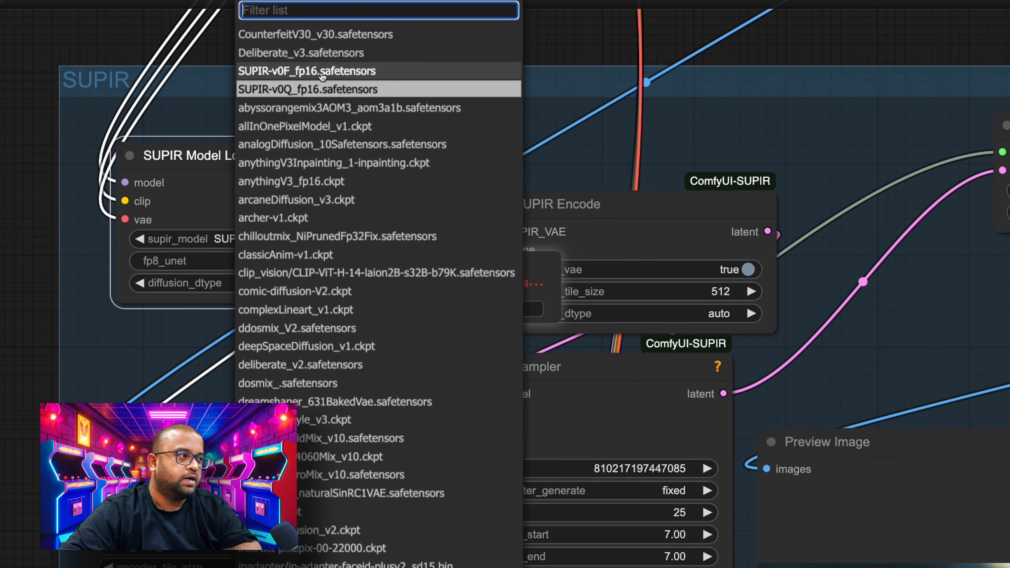
click(205, 54)
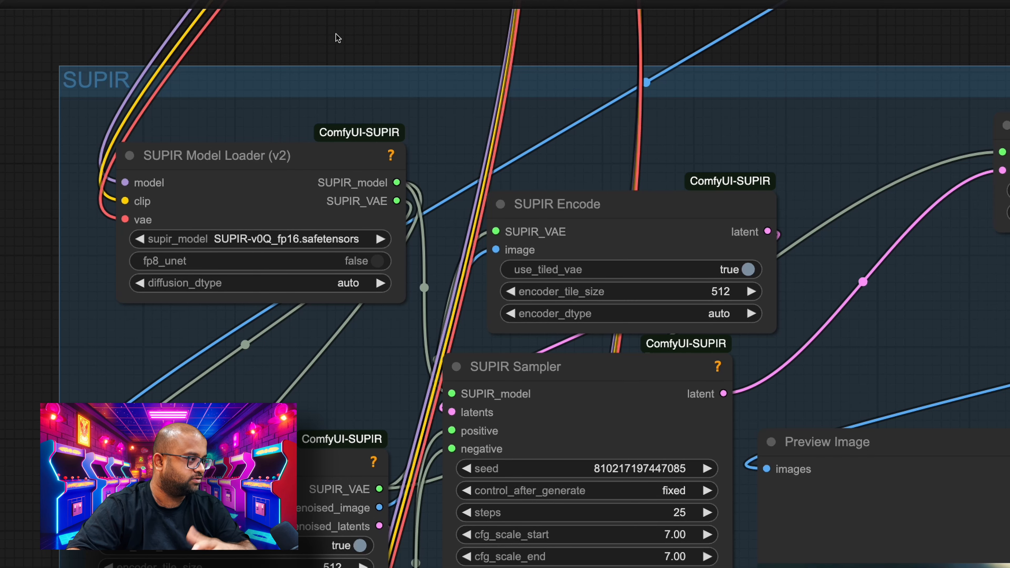
- Enable fp8_unet on the SUPIR Model Loader, and switch it back to false
drag(338, 38, 320, 17)
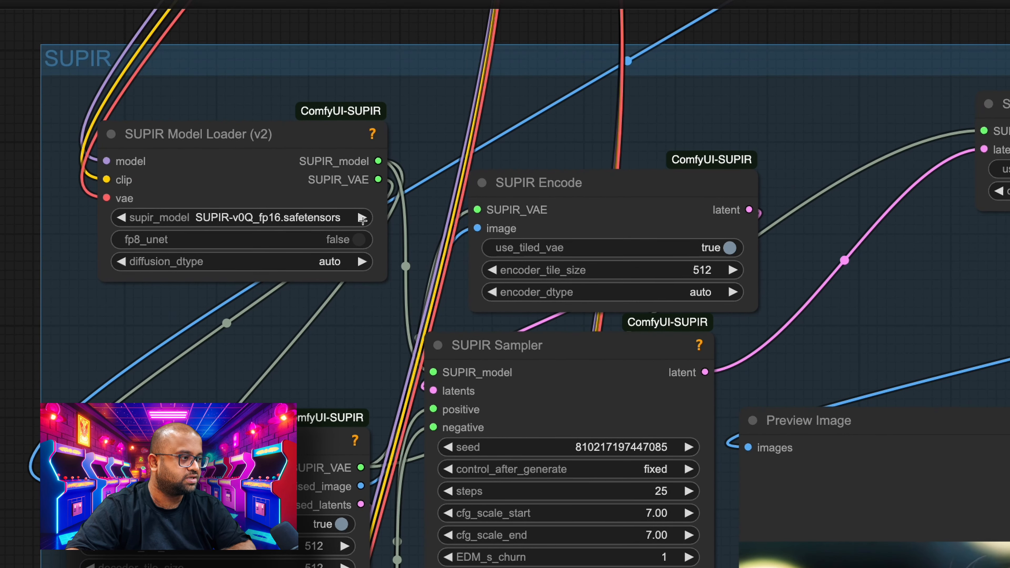
click(361, 240)
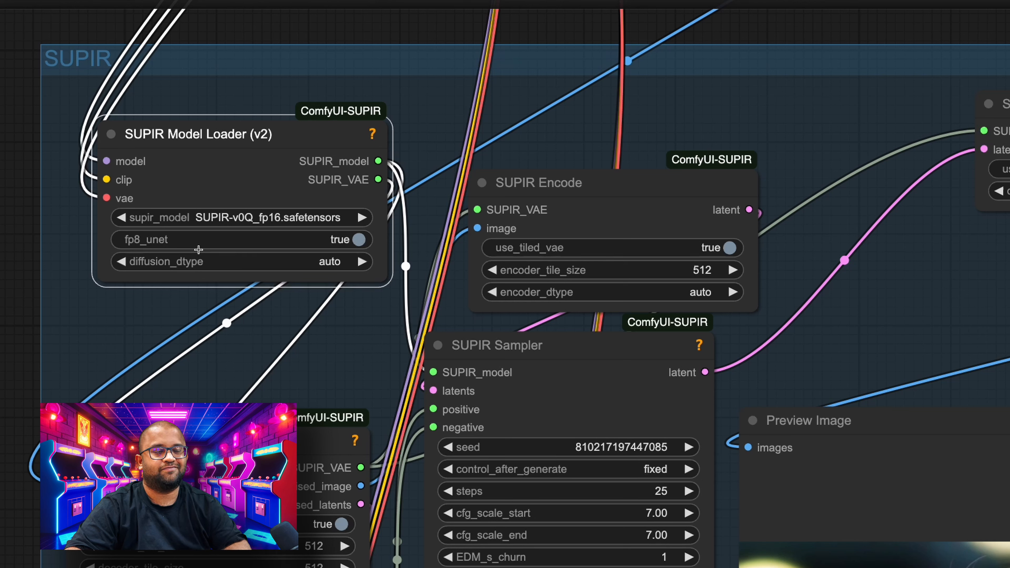
click(360, 240)
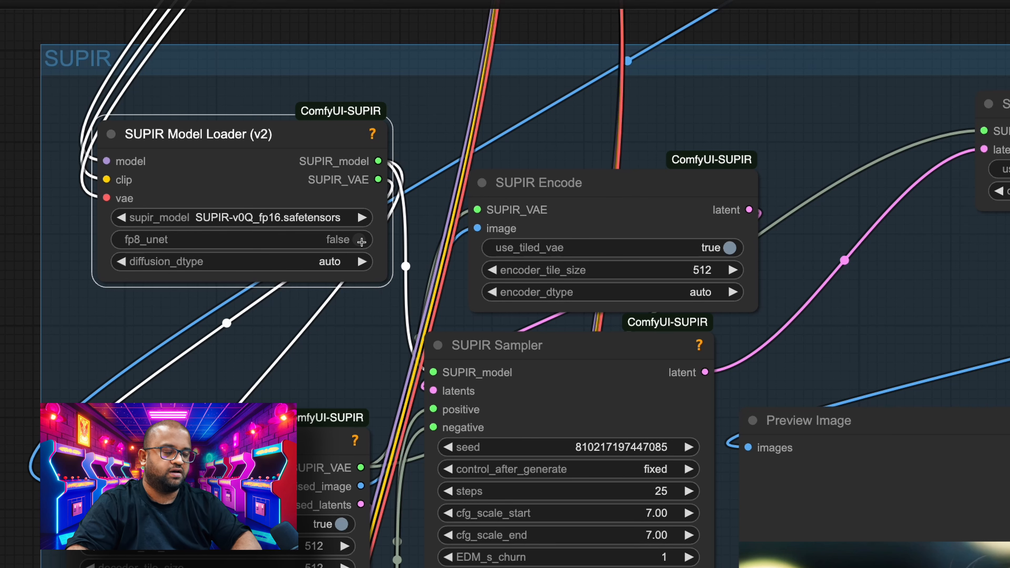
- Move the SUPIR Model Loader node slightly down and trace its model, clip and vae input connections
drag(30, 320, 42, 221)
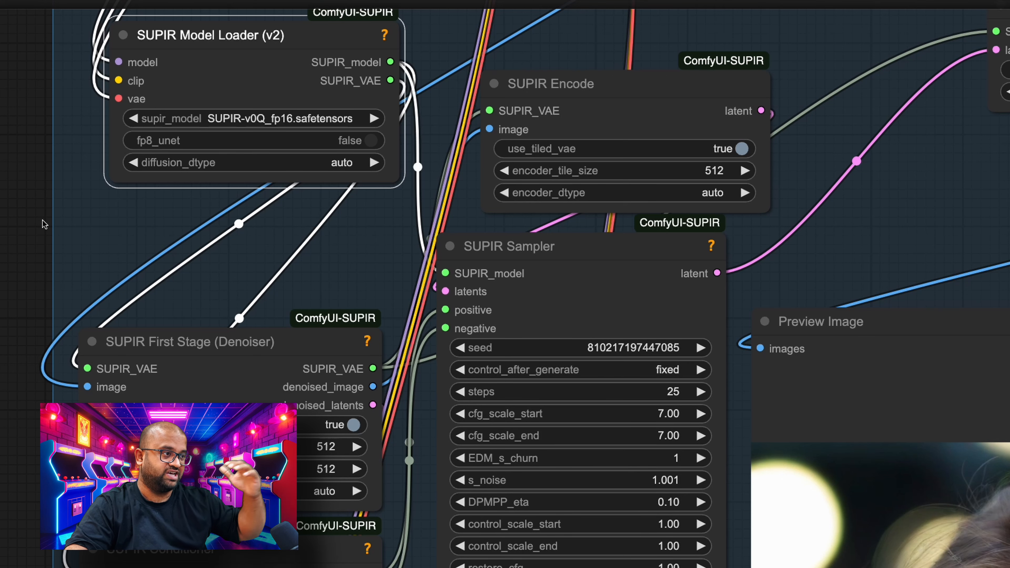
drag(42, 219, 33, 231)
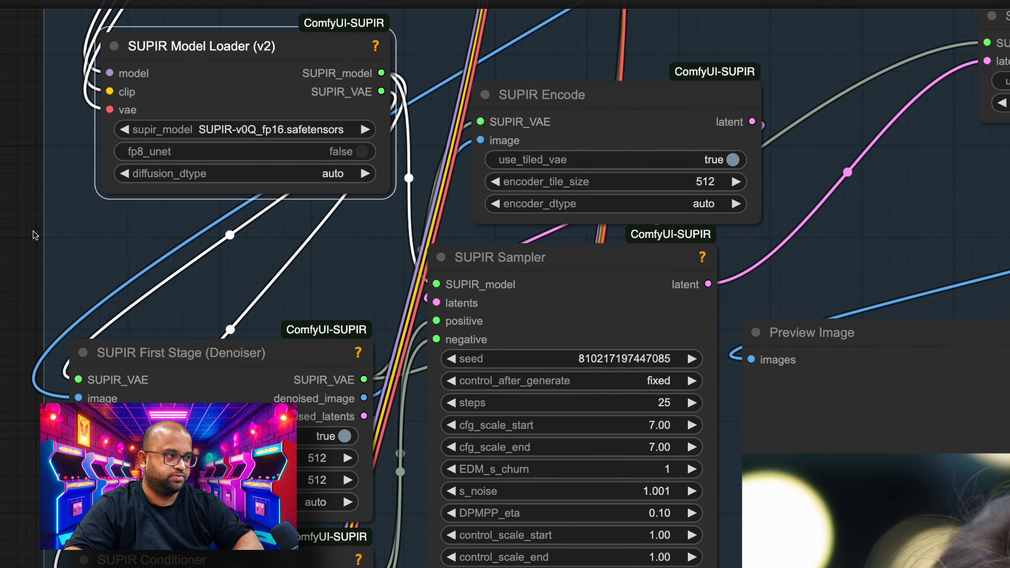
drag(223, 61, 224, 86)
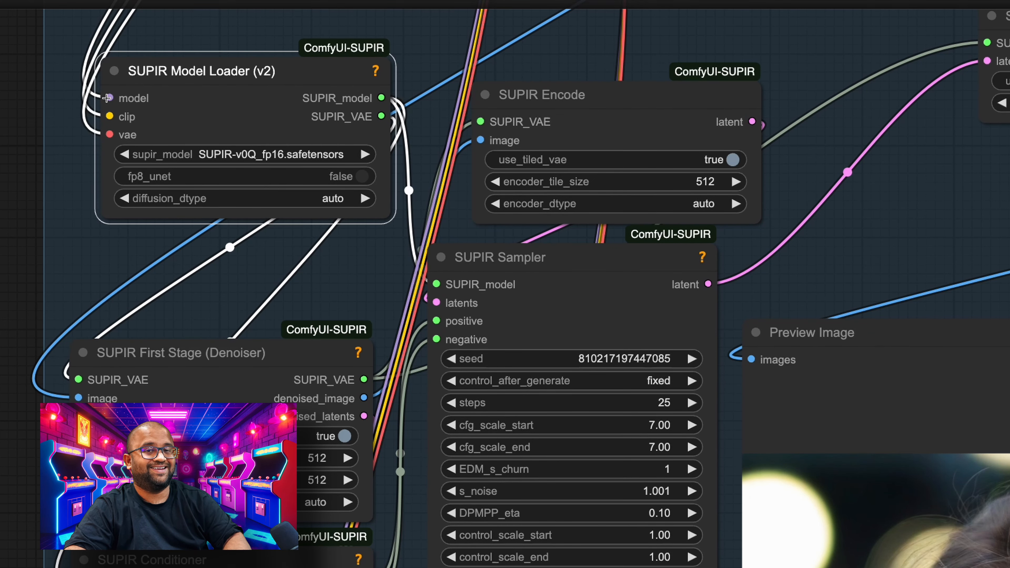
drag(6, 119, 60, 508)
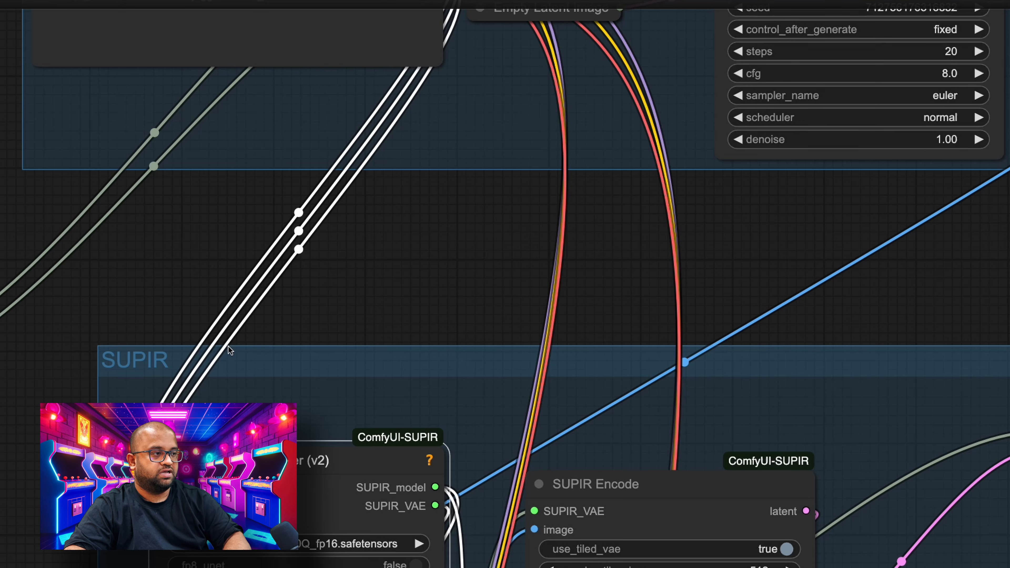
drag(239, 41, 224, 239)
scroll(225, 244, down, 10)
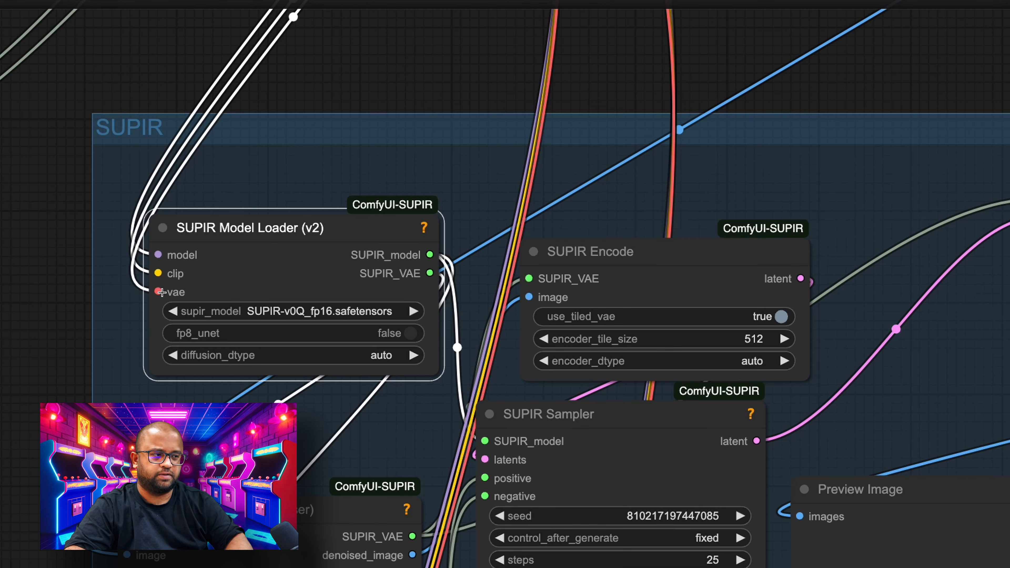
scroll(24, 233, down, 4)
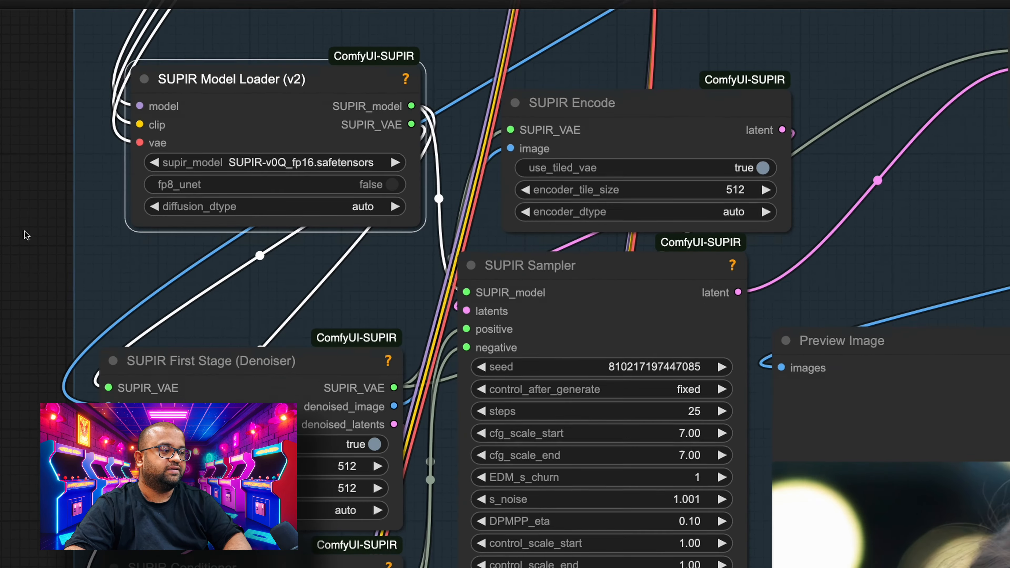
- Move the SUPIR First Stage (Denoiser) node up beneath the Model Loader and shift the large Preview Image node towards the SUPIR Sampler
drag(221, 350, 237, 293)
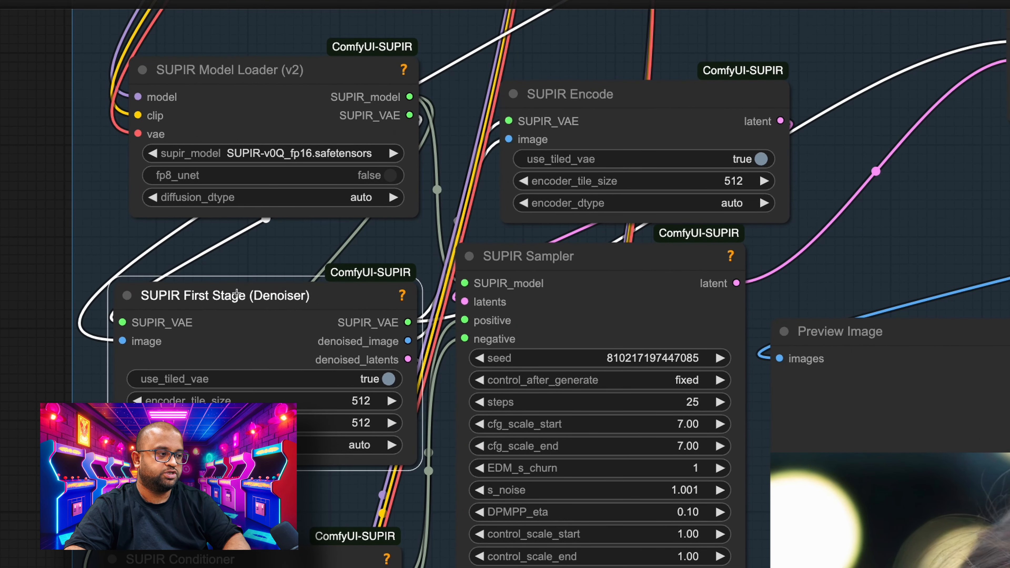
scroll(47, 375, down, 5)
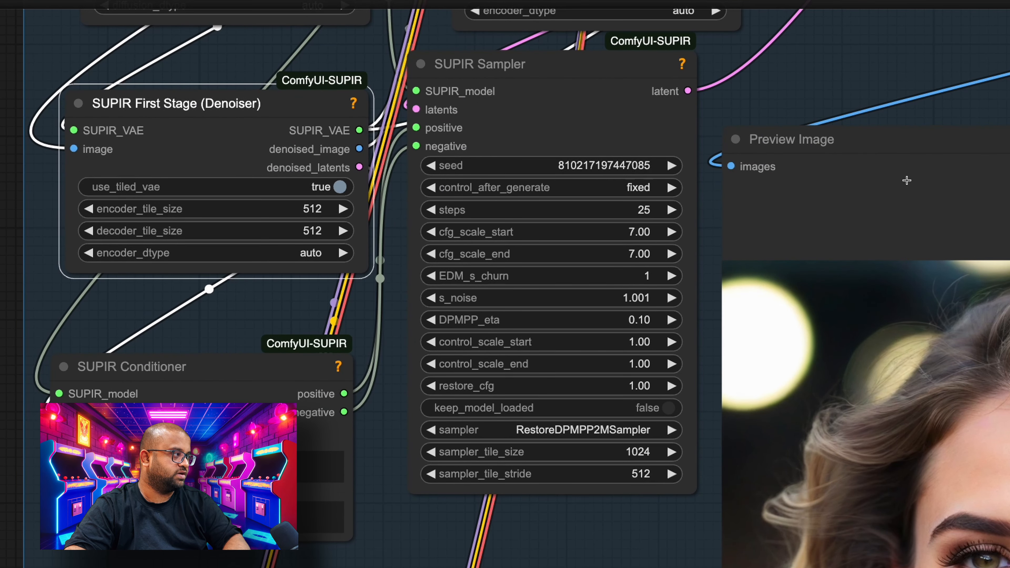
drag(893, 144, 848, 112)
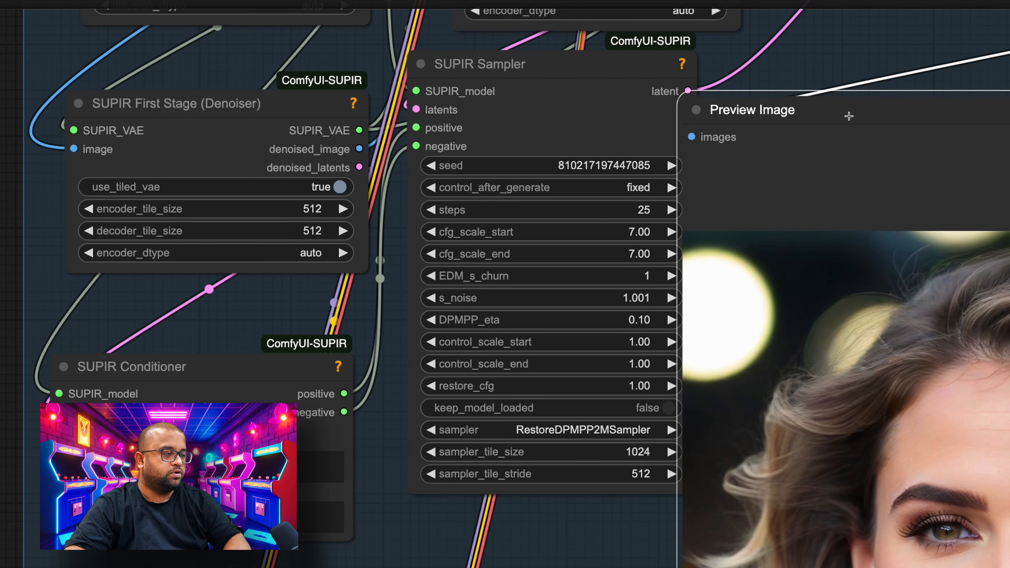
- Add a Preview Image node to the First Stage denoiser's denoised_image output and place it below the SUPIR Conditioner and Sampler
drag(359, 148, 360, 462)
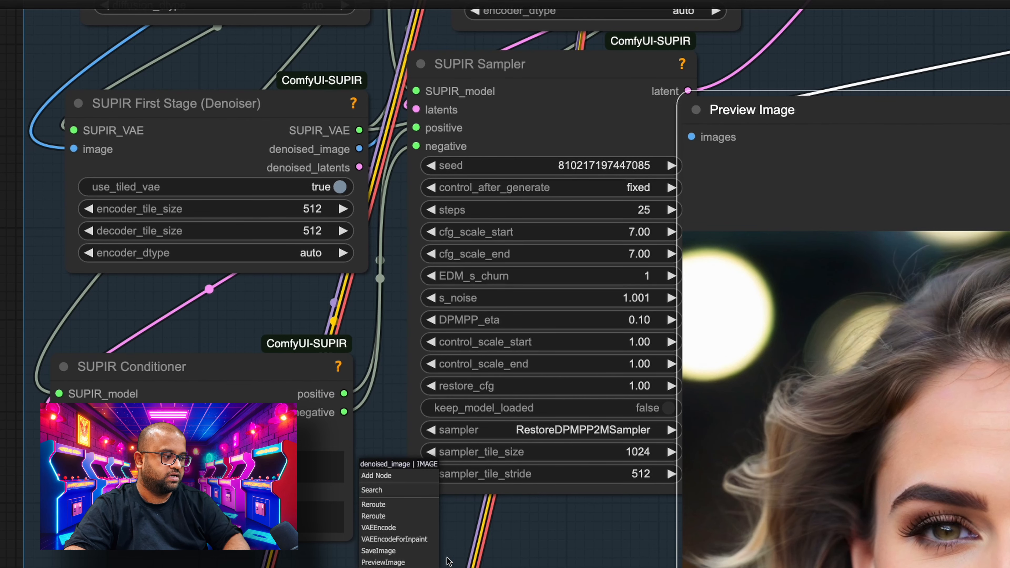
click(406, 562)
drag(597, 538, 533, 215)
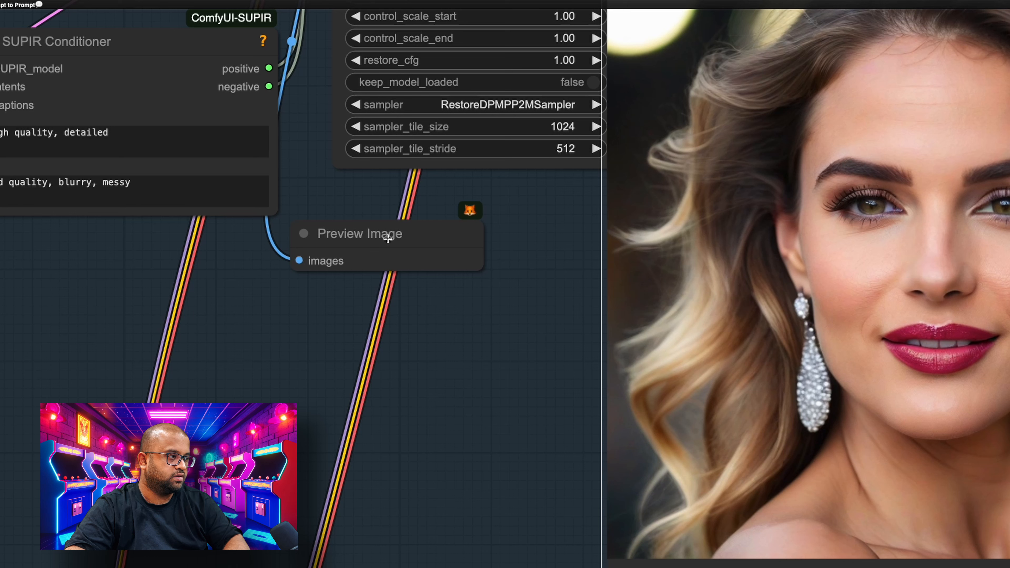
drag(384, 237, 346, 233)
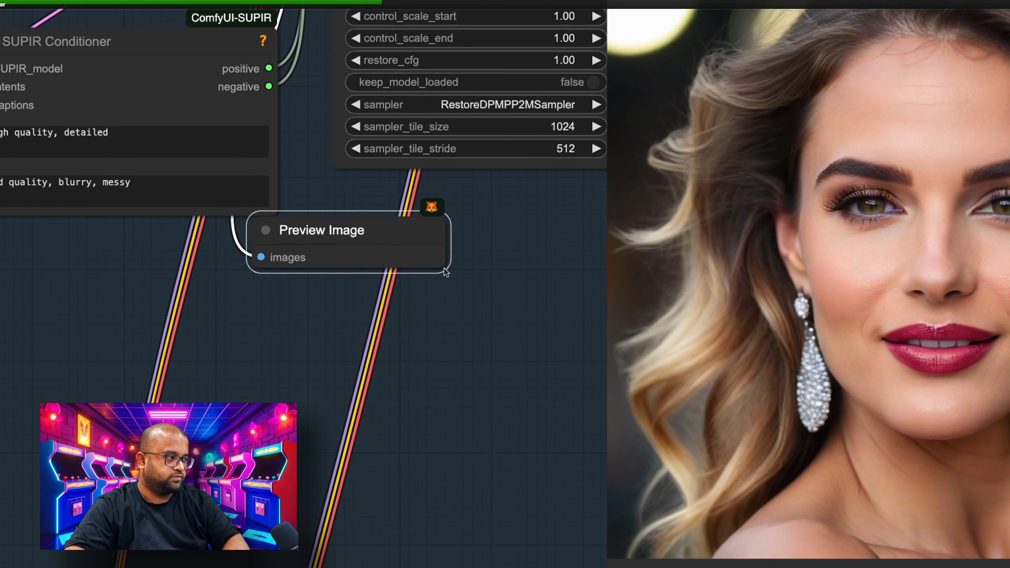
- Enlarge the denoiser's Preview Image node below the SUPIR Conditioner and Sampler to show its picture at a larger size
drag(445, 269, 525, 528)
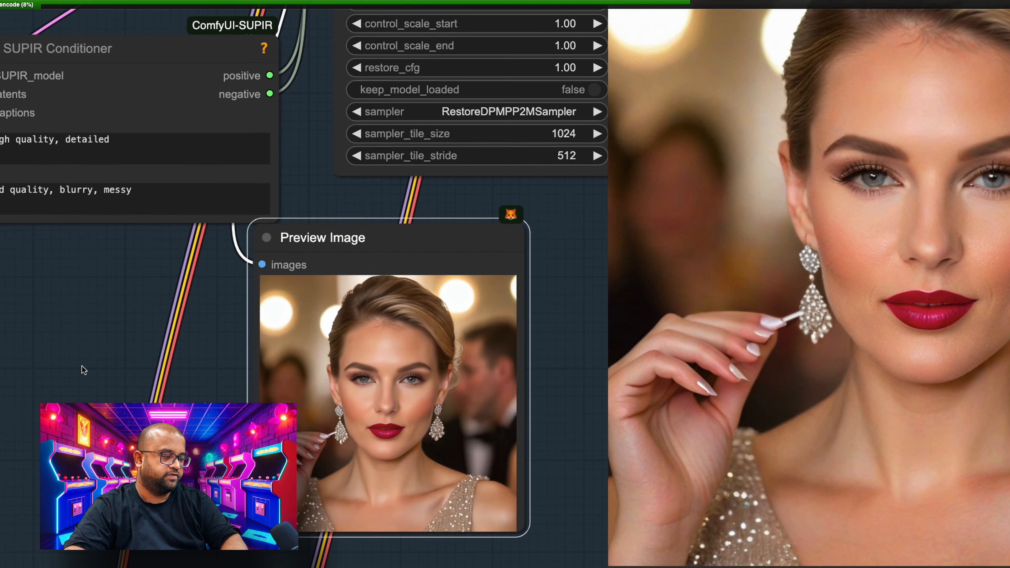
drag(83, 370, 70, 295)
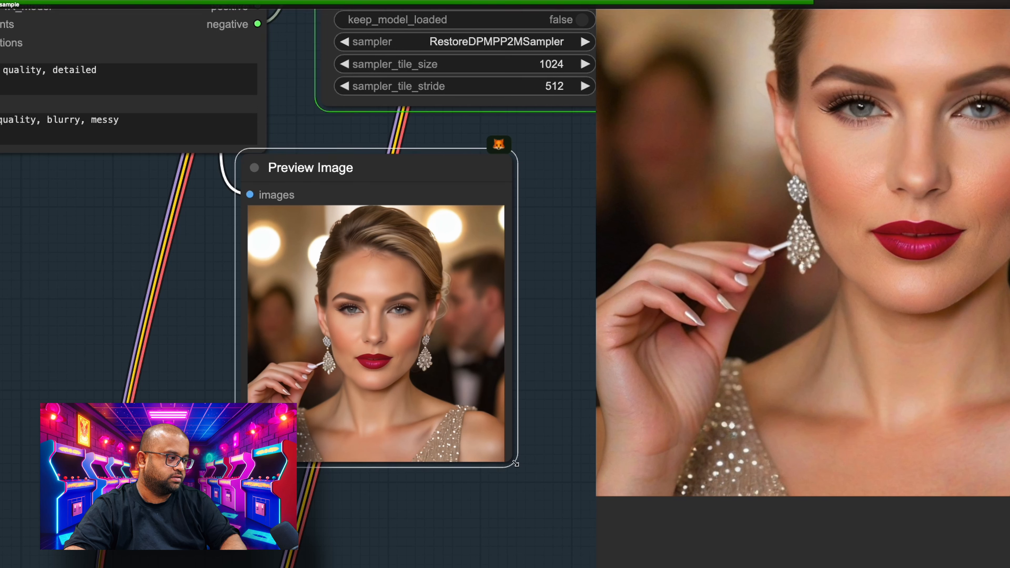
drag(516, 464, 526, 546)
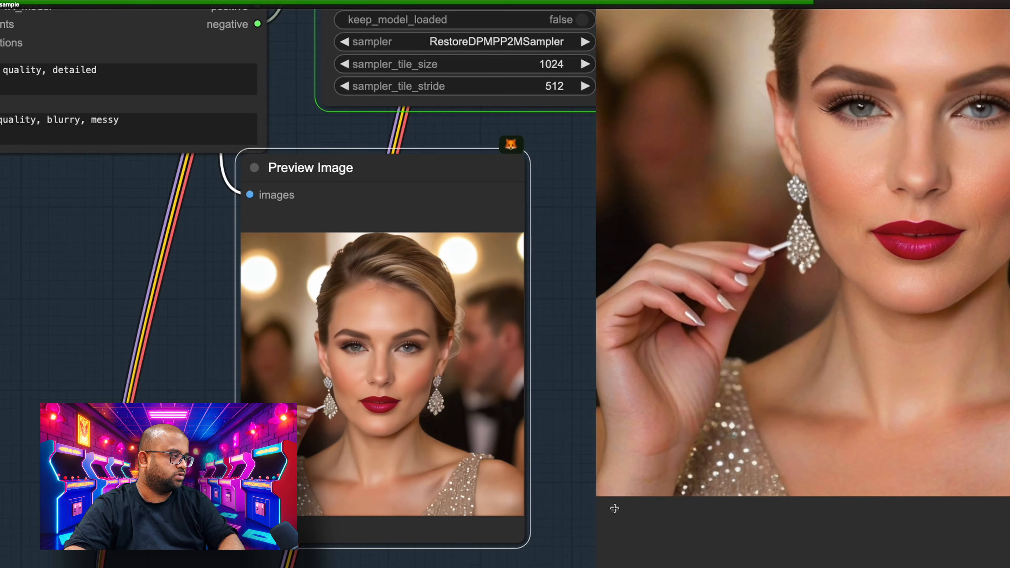
scroll(603, 441, down, 12)
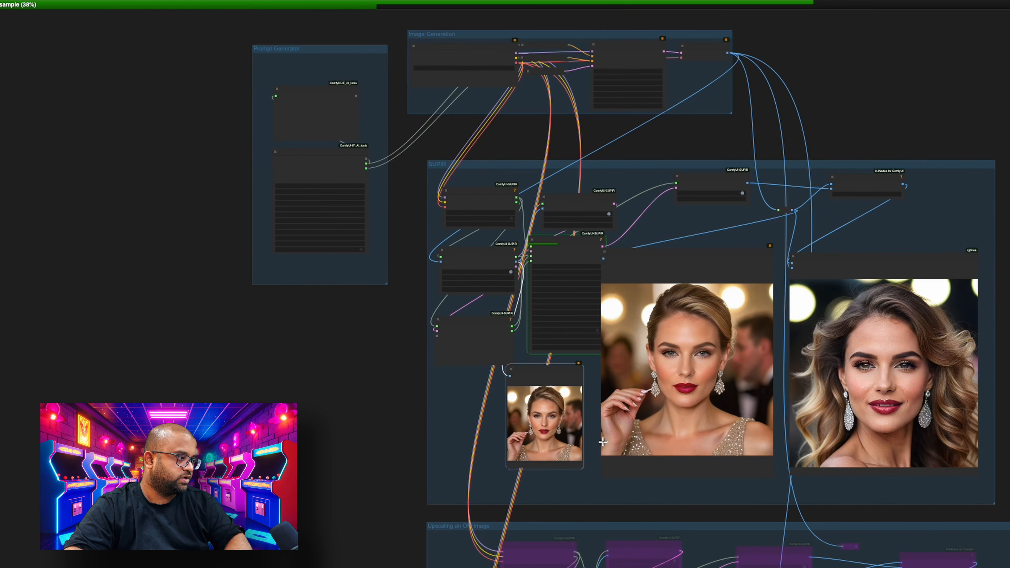
scroll(603, 442, up, 10)
scroll(603, 441, up, 9)
scroll(603, 442, down, 3)
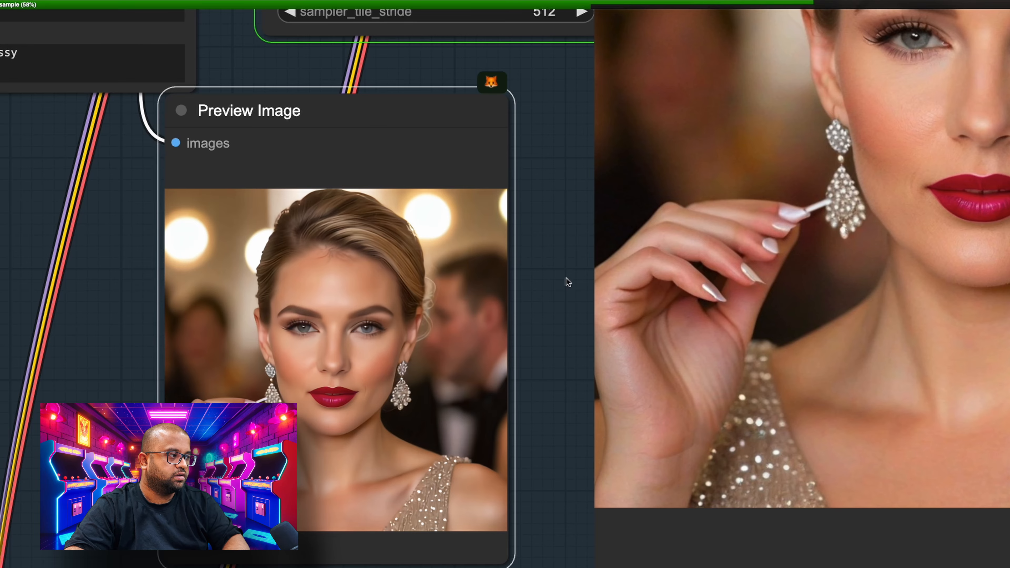
- Examine the SUPIR Conditioner's positive prompt and highlight the word "detailed" in it
drag(567, 271, 580, 567)
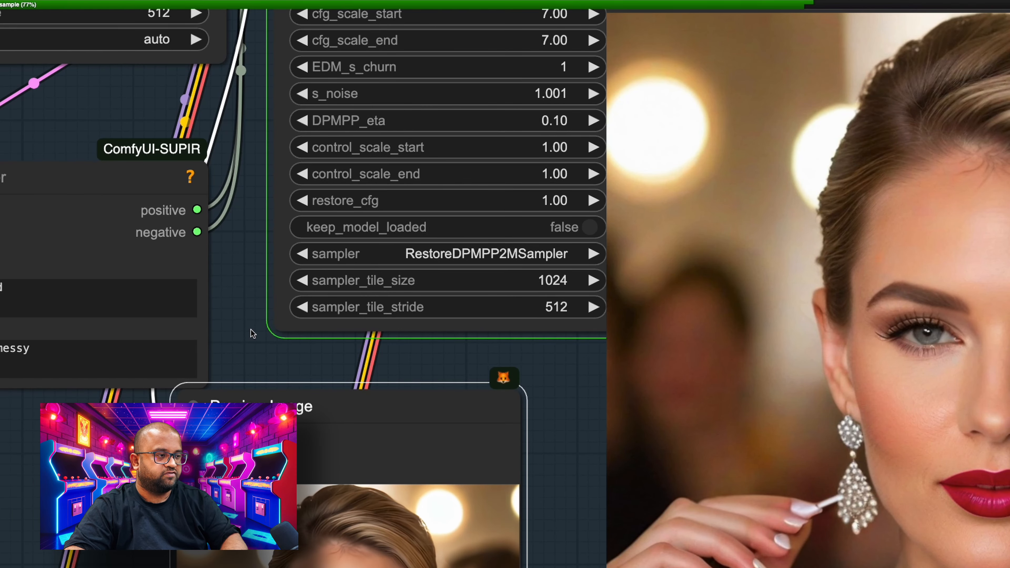
drag(267, 340, 461, 318)
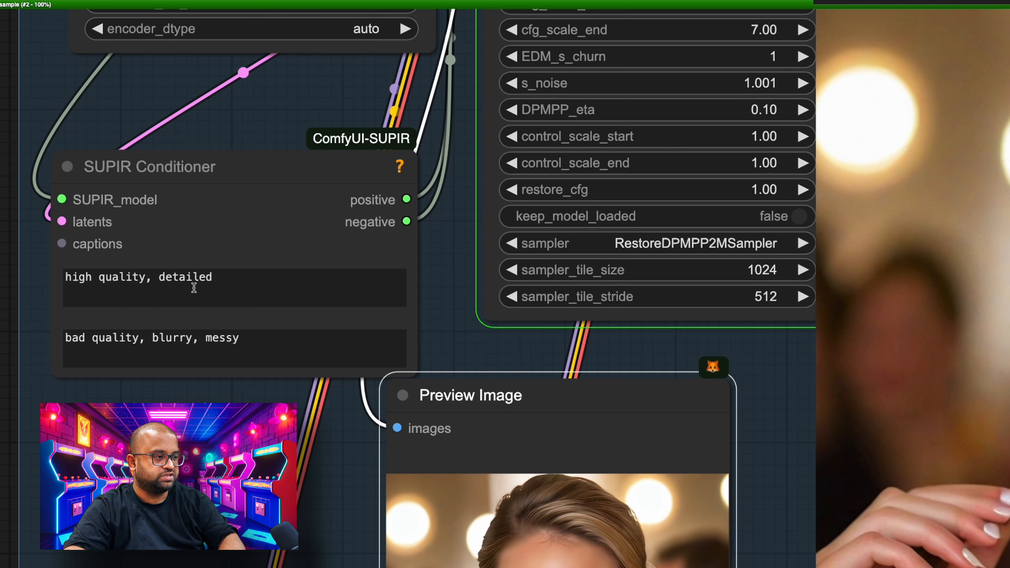
double_click(195, 278)
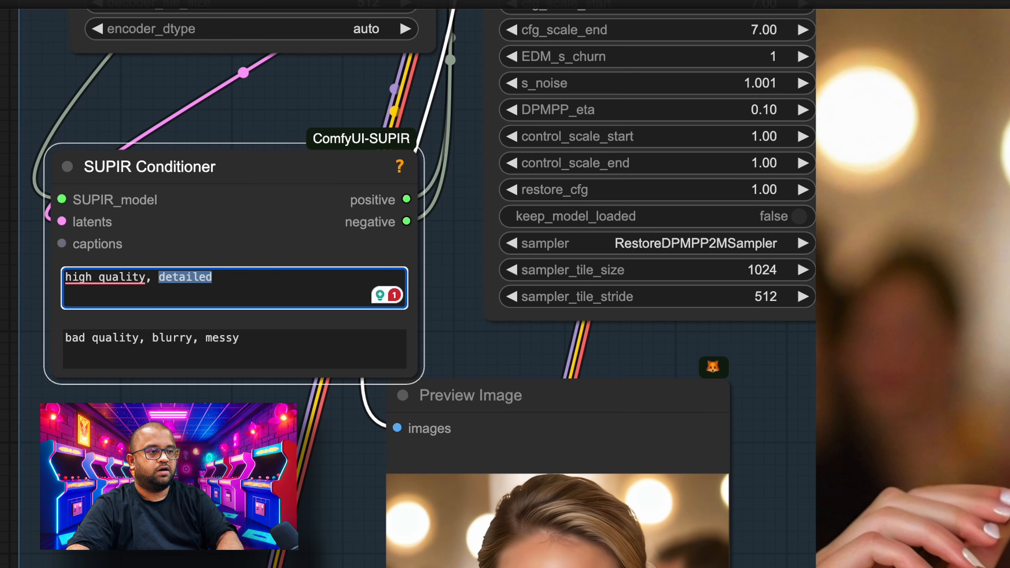
- Add an IF Image to Prompt node from ImpactFrames near the Prompt Generator group, show its options, and delete it again
drag(24, 235, 220, 301)
drag(98, 191, 444, 421)
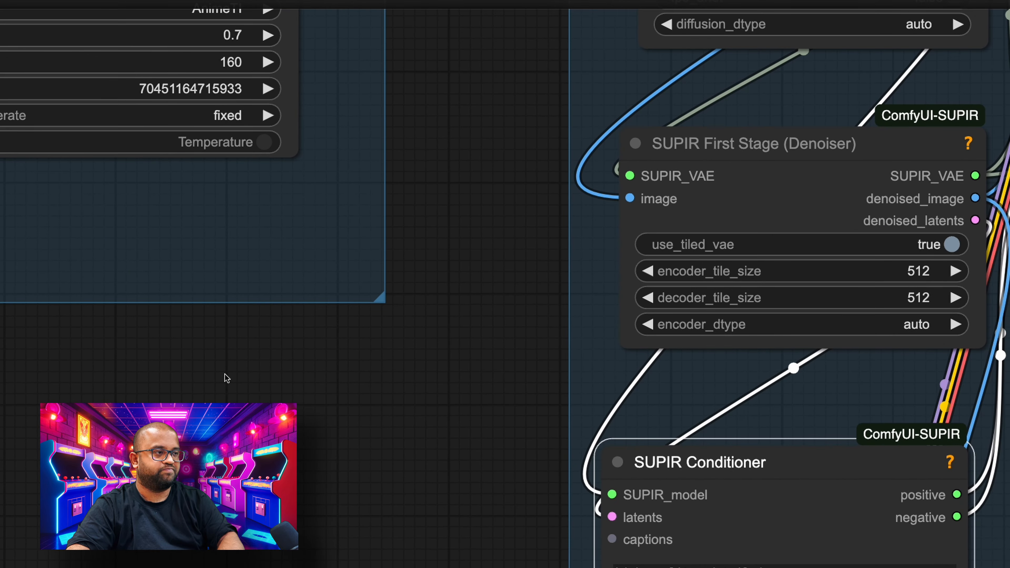
drag(226, 378, 336, 567)
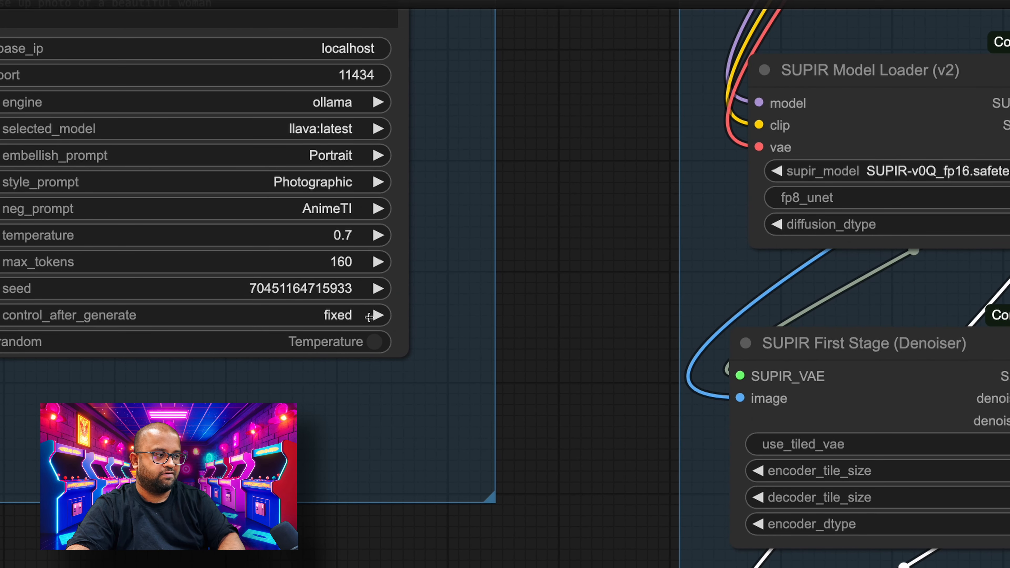
drag(539, 309, 543, 344)
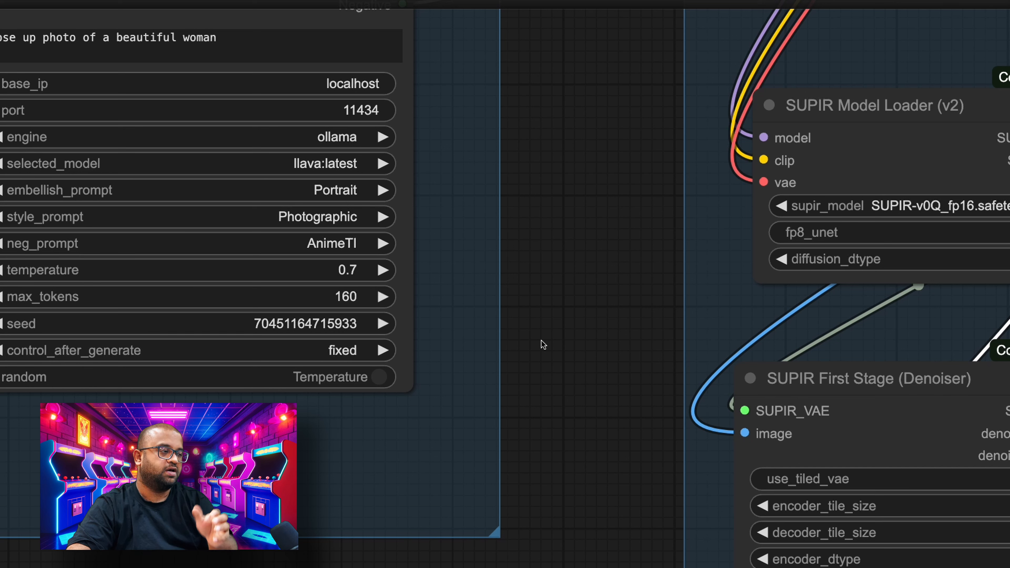
right_click(543, 344)
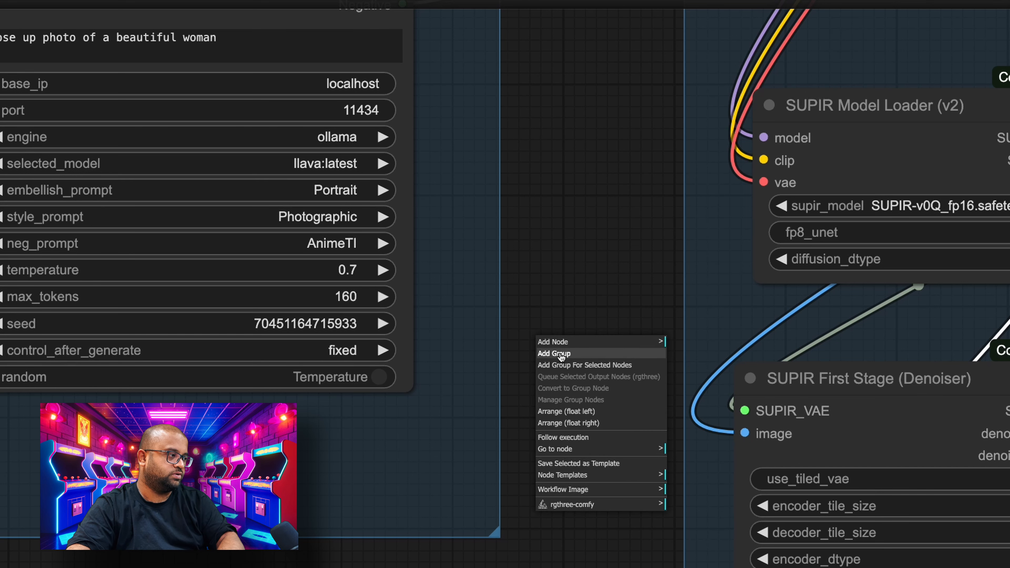
click(555, 343)
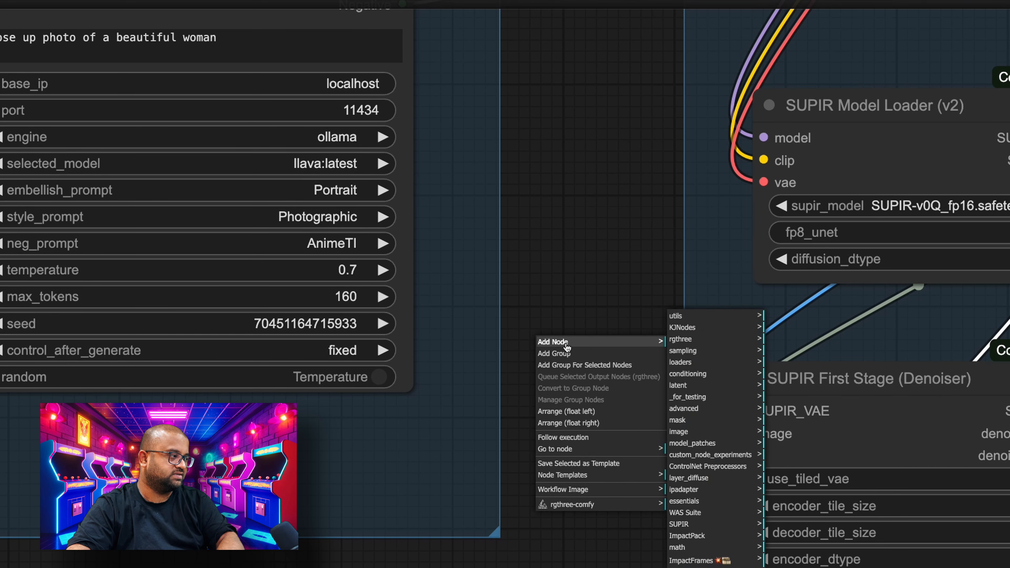
click(692, 561)
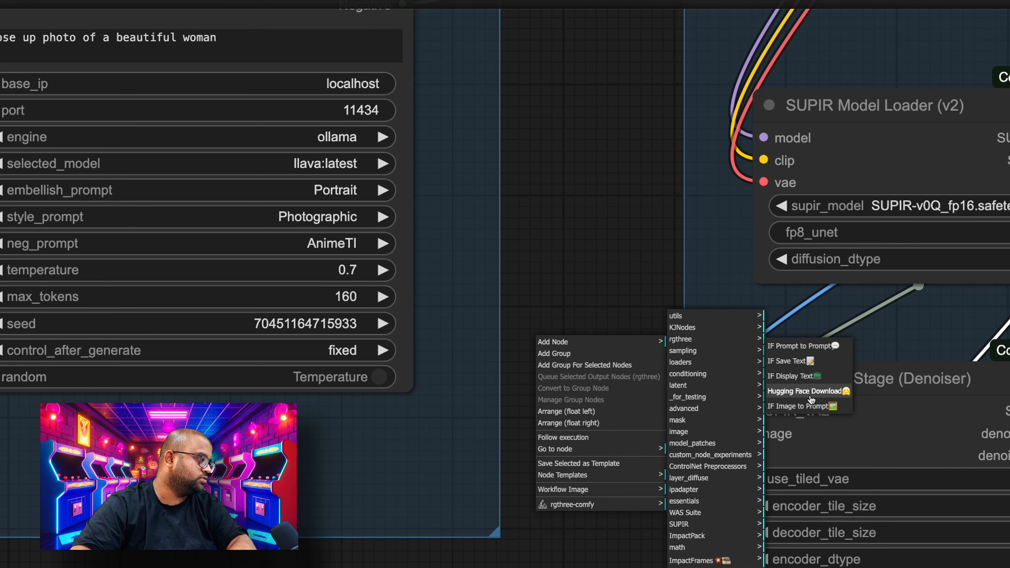
click(810, 406)
drag(647, 323, 191, 61)
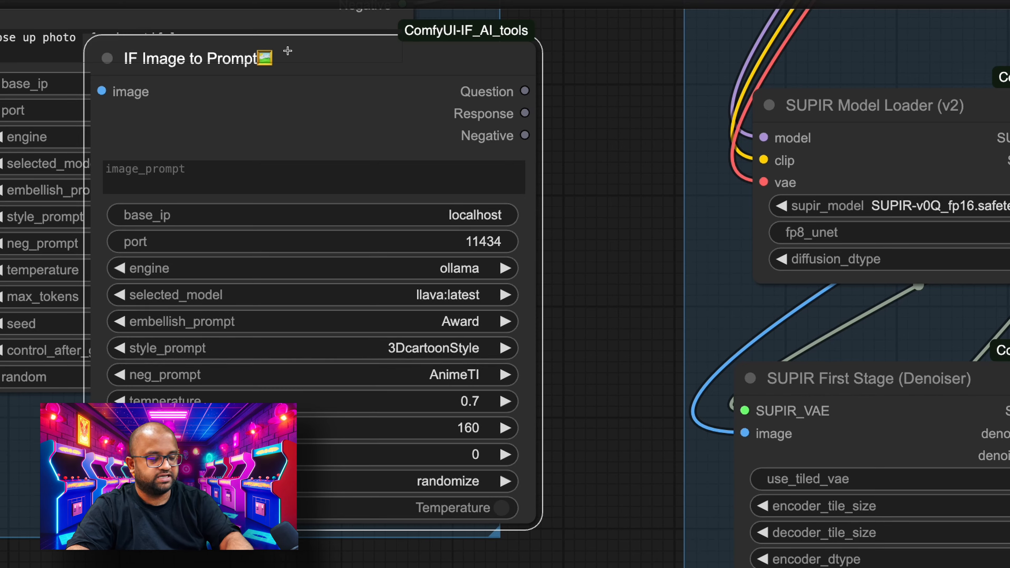
key(Delete)
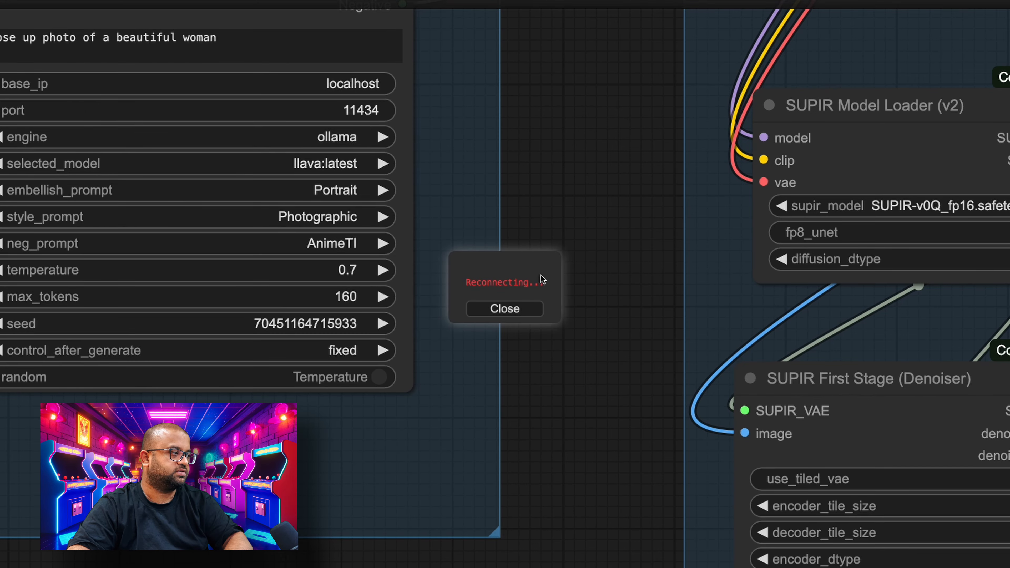
click(518, 312)
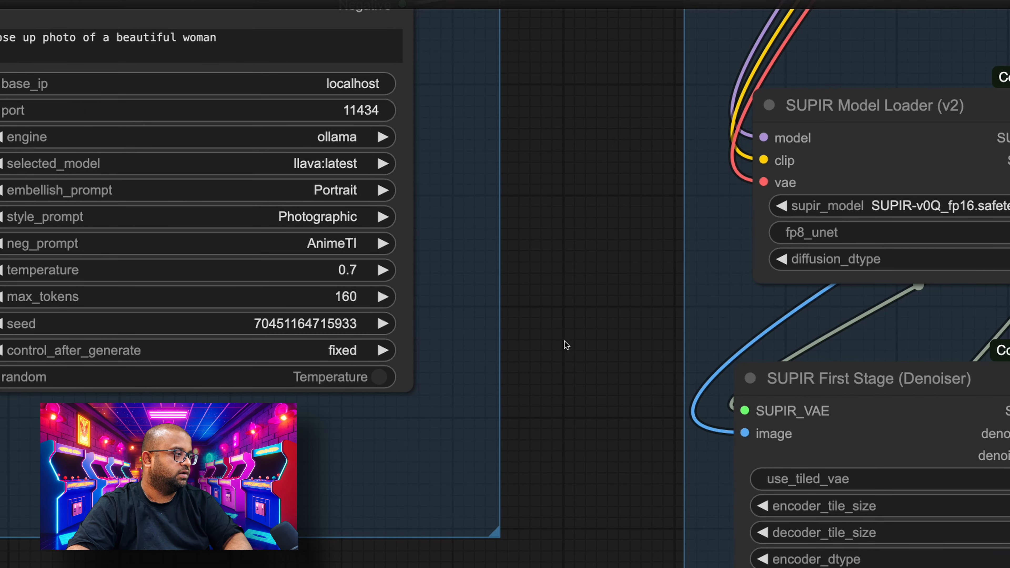
- Move the ColorMatch node slightly towards SUPIR Decode and shift the Image Comparer node slightly down
scroll(567, 345, down, 10)
drag(566, 345, 131, 260)
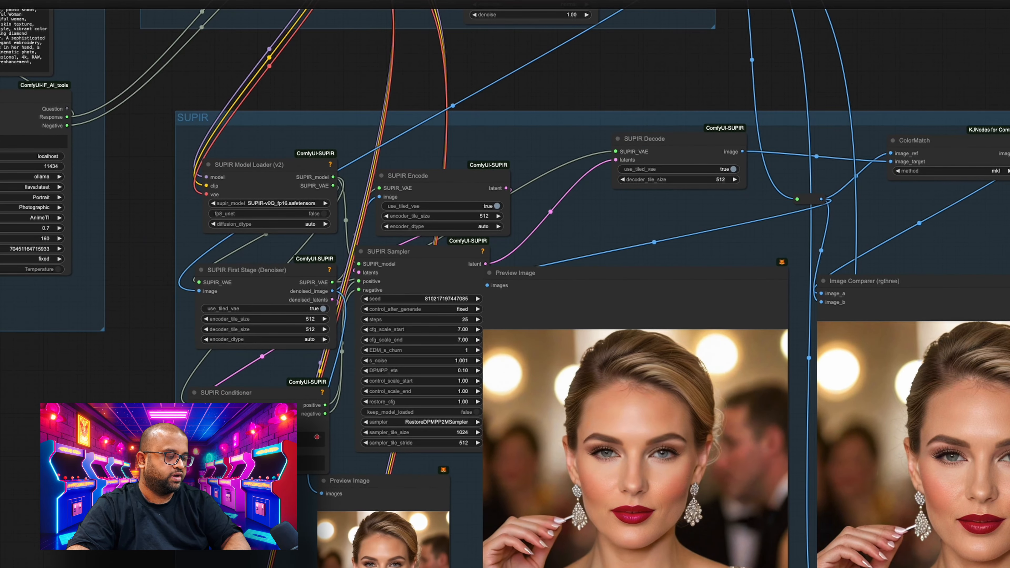
drag(133, 434, 0, 298)
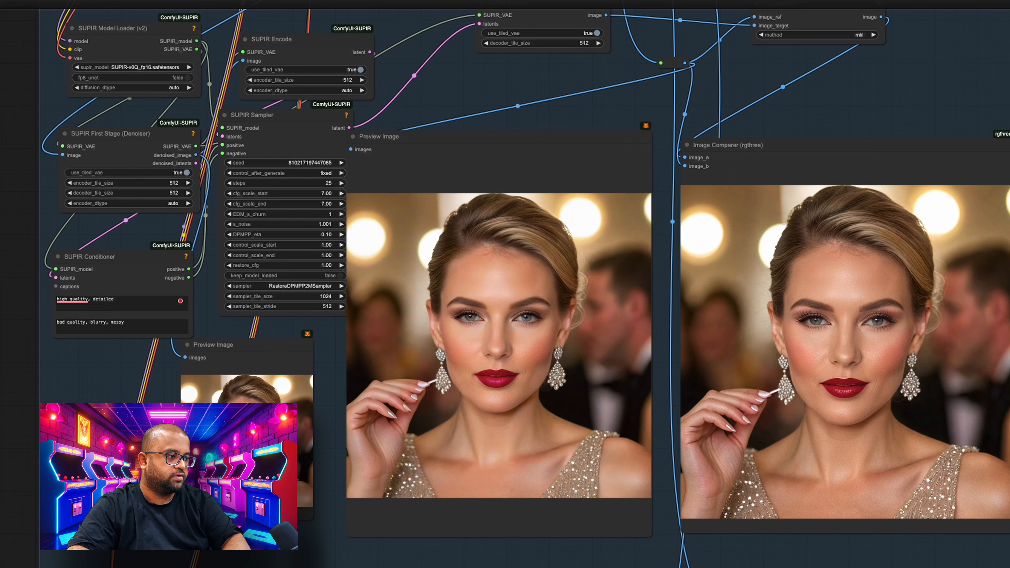
drag(8, 225, 0, 252)
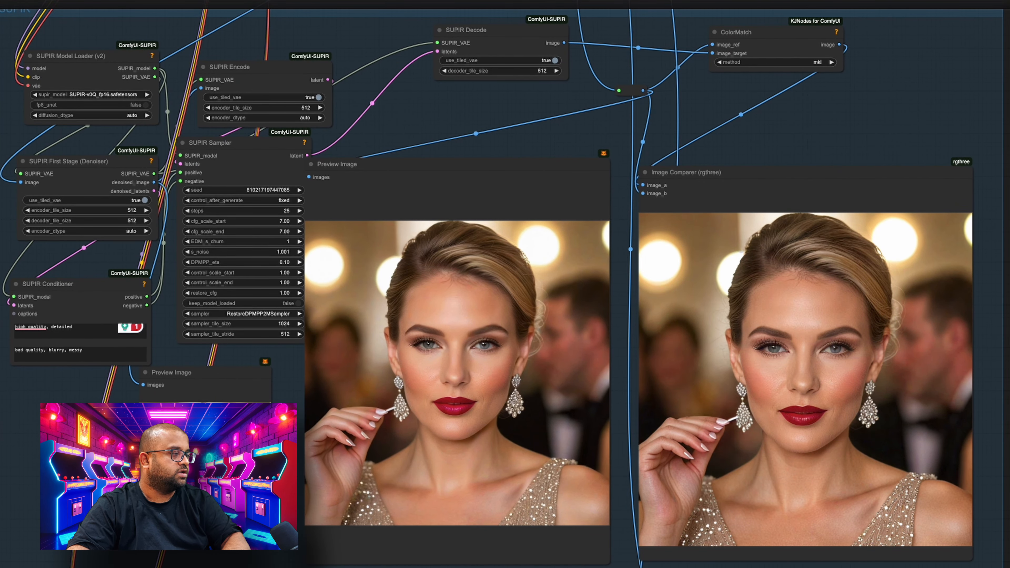
mouse_move(624, 318)
mouse_down()
mouse_move(622, 282)
mouse_move(631, 324)
mouse_up()
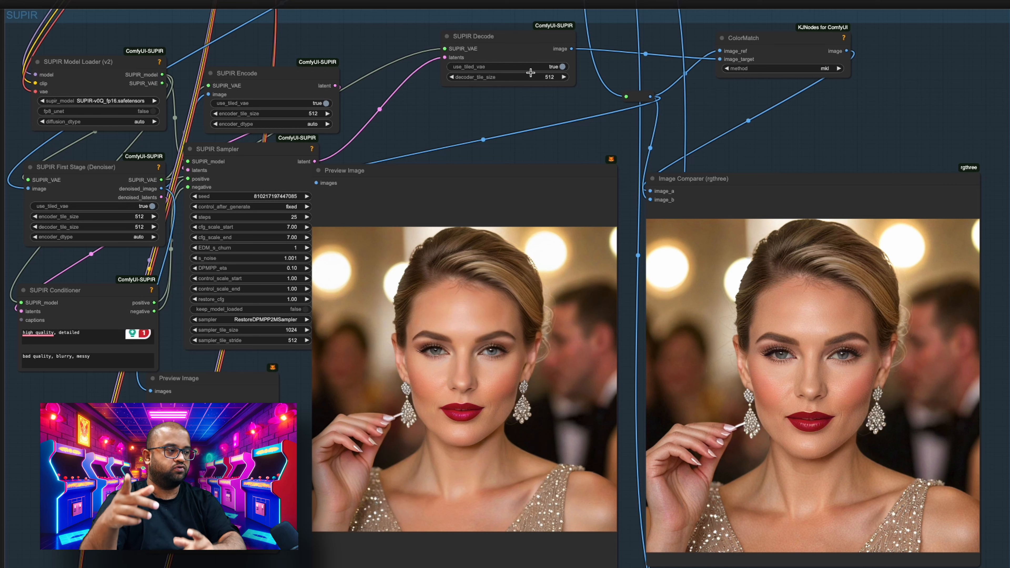
drag(757, 47, 734, 62)
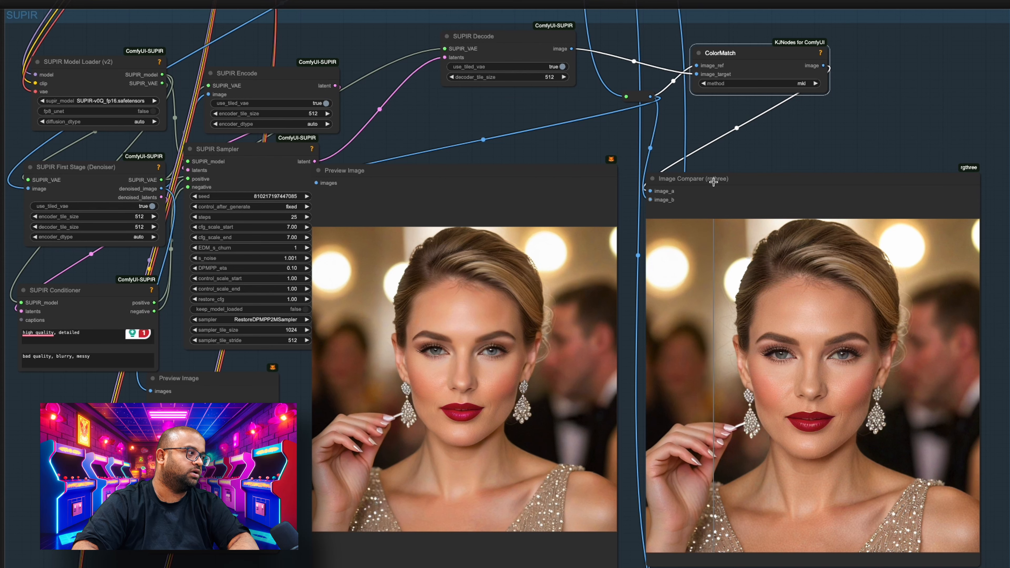
drag(713, 182, 717, 194)
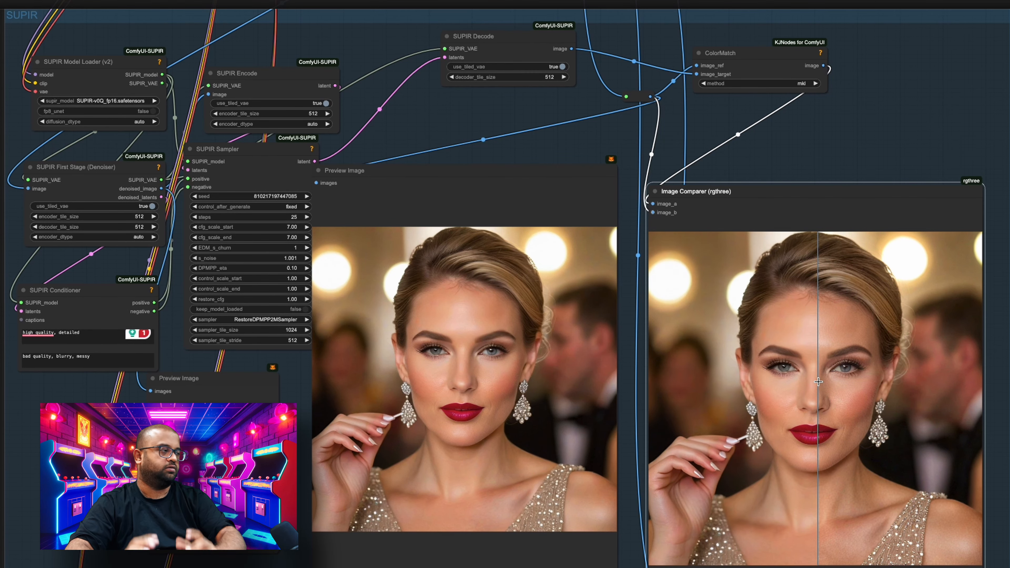
- Bypass all nodes in the SUPIR group
drag(632, 358, 614, 182)
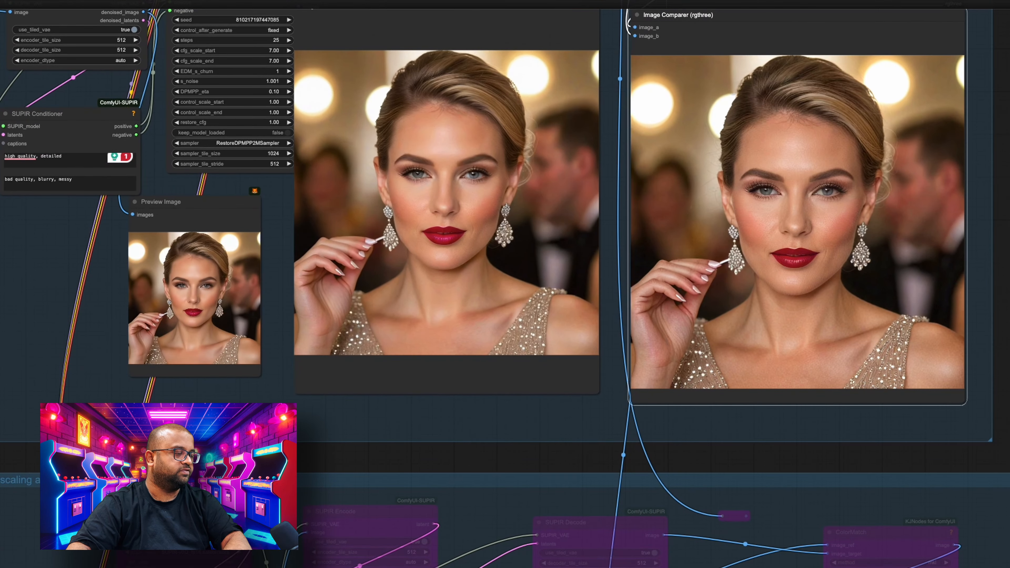
drag(768, 552, 816, 547)
drag(658, 167, 638, 378)
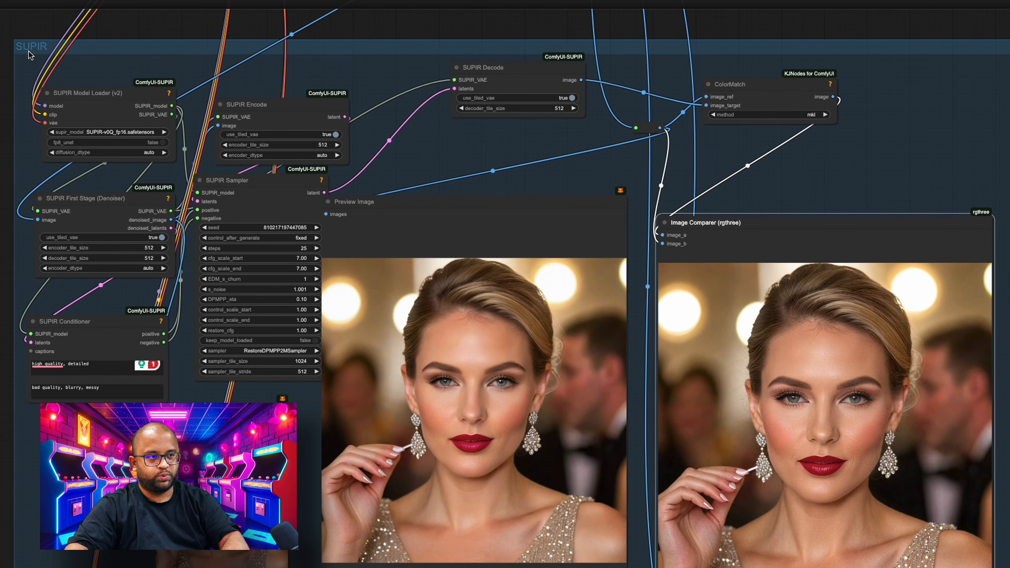
right_click(28, 51)
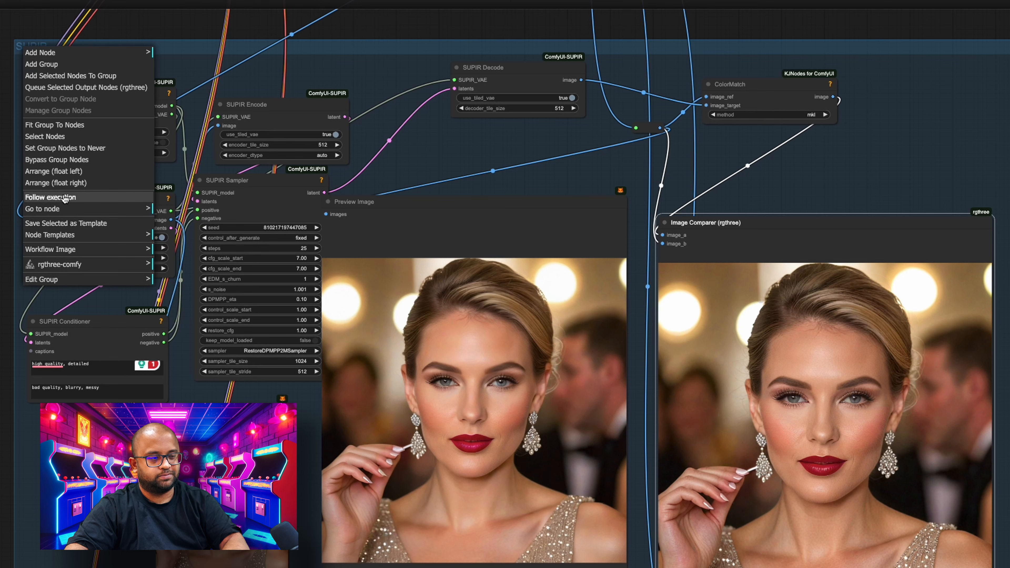
click(47, 161)
- Set the nodes of the "Upscaling an Old Image" group to Always
scroll(505, 284, down, 8)
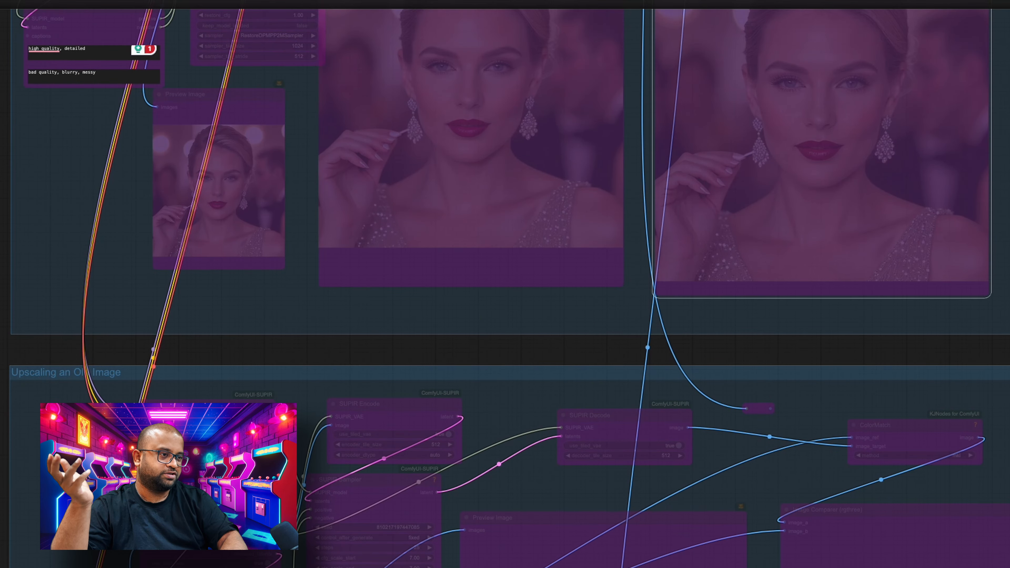
scroll(69, 26, down, 7)
right_click(50, 102)
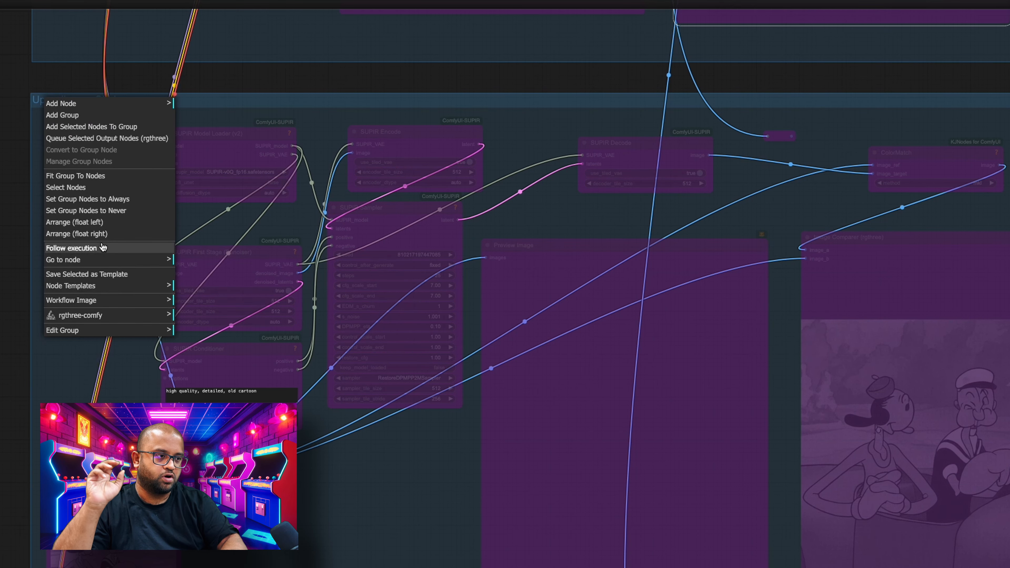
click(95, 199)
- Move the Load Image node holding popeye_mary.jpeg up beside the old-image group's SUPIR First Stage (Denoiser) node
scroll(18, 262, up, 10)
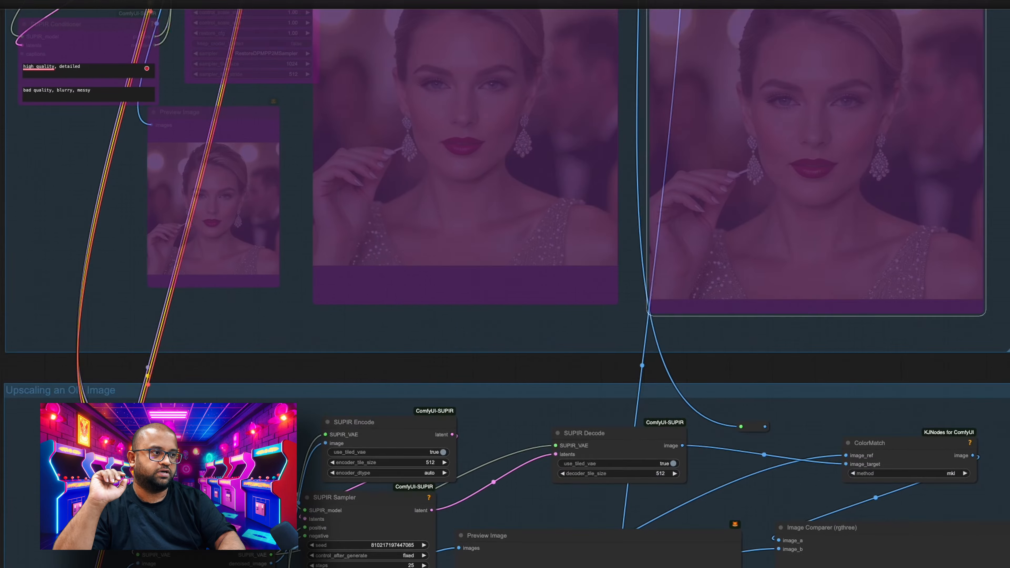
scroll(18, 345, down, 7)
scroll(16, 353, down, 8)
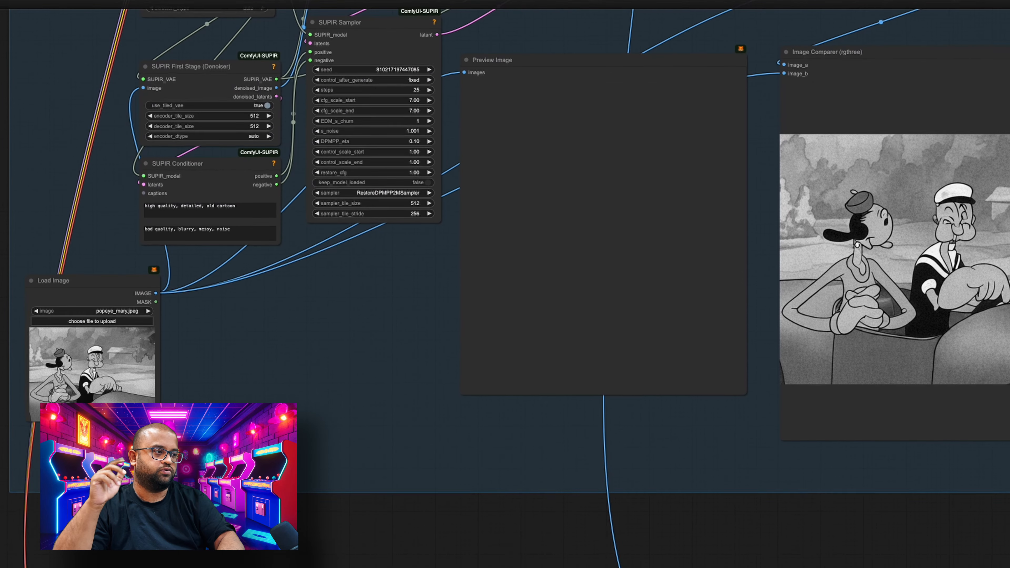
scroll(16, 353, up, 2)
drag(1, 178, 23, 175)
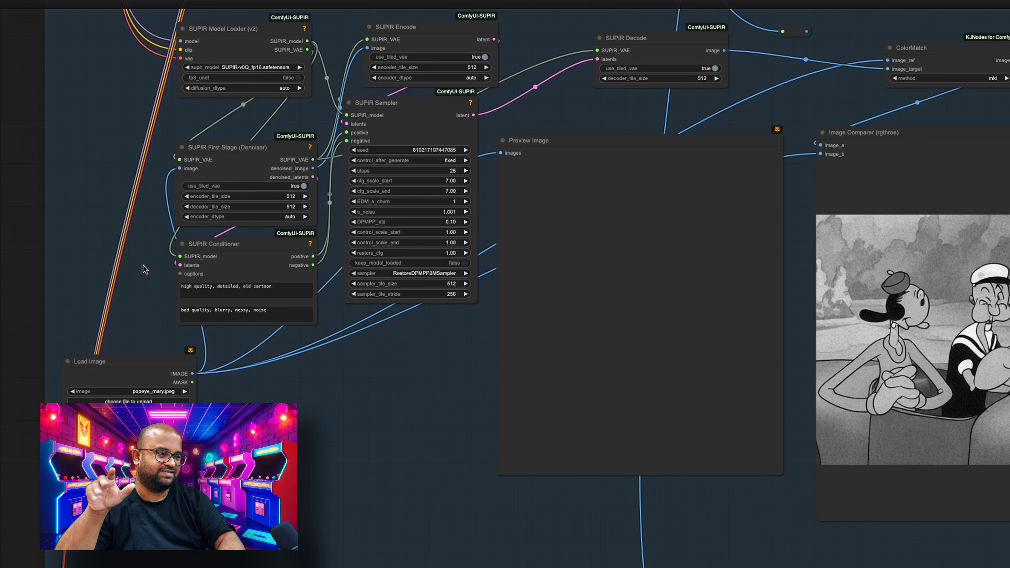
drag(134, 357, 79, 172)
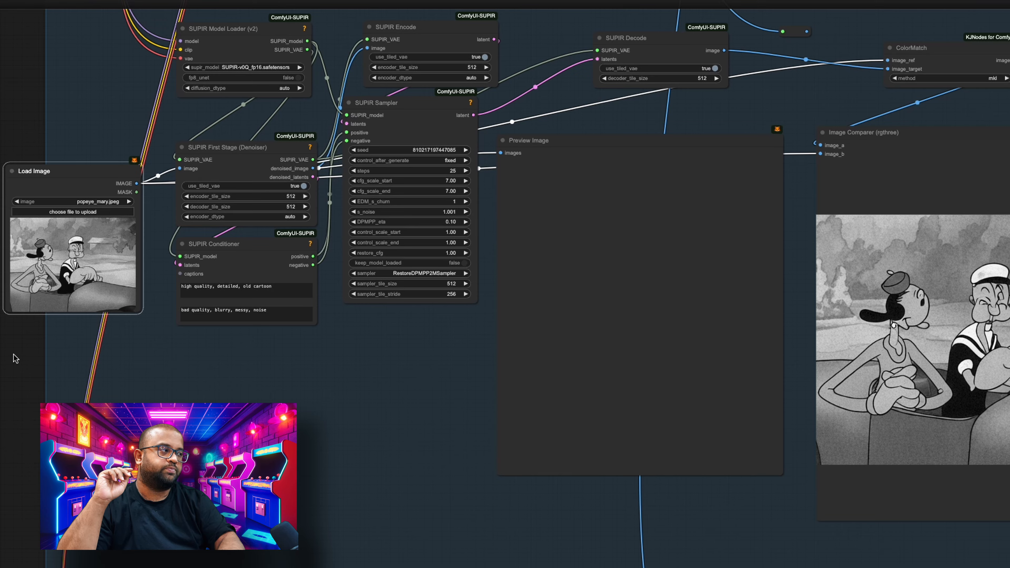
- Examine the old-image SUPIR Conditioner's positive and negative prompts, highlighting the word "noise" in the negative one
drag(15, 358, 11, 379)
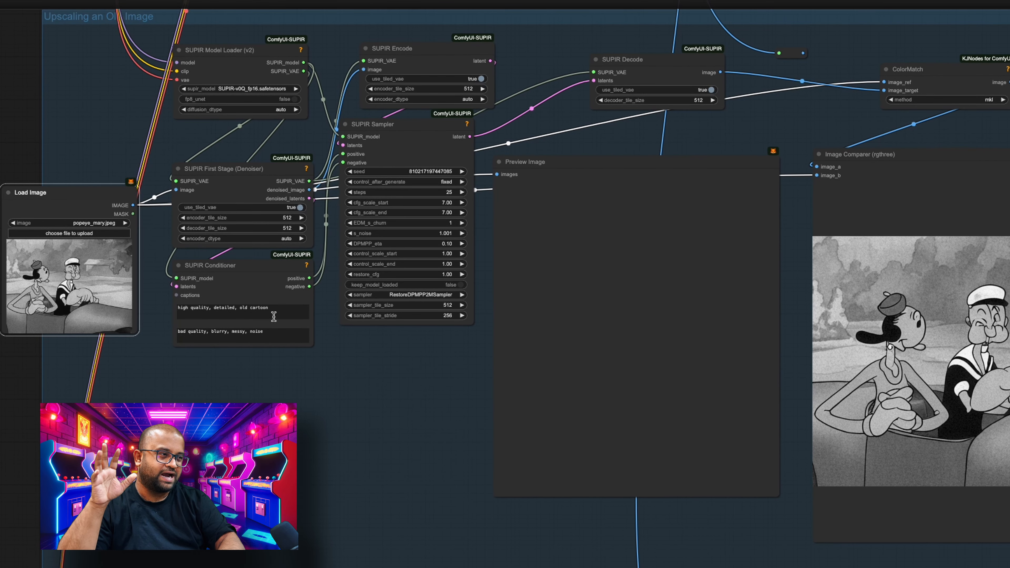
click(245, 313)
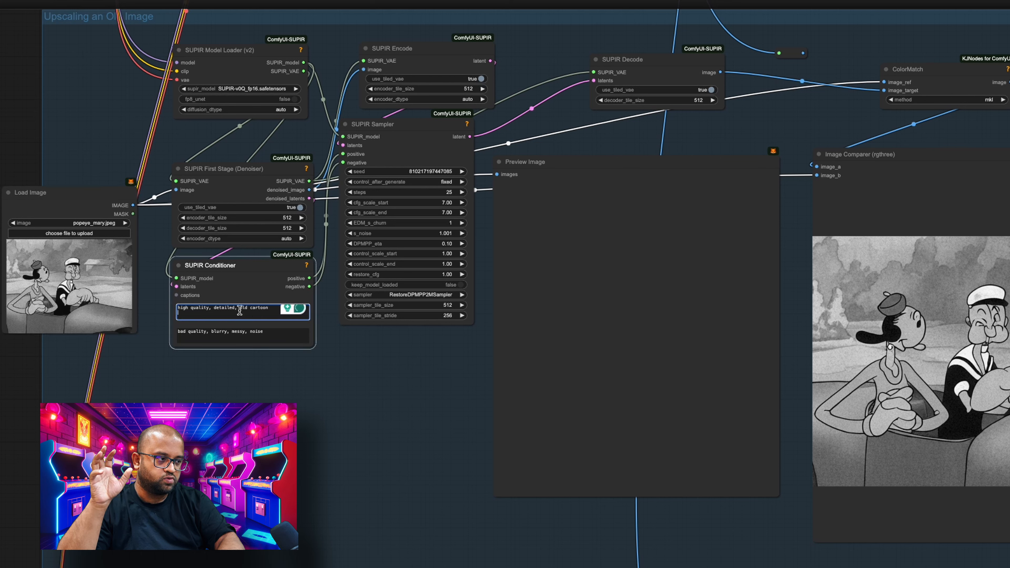
click(258, 335)
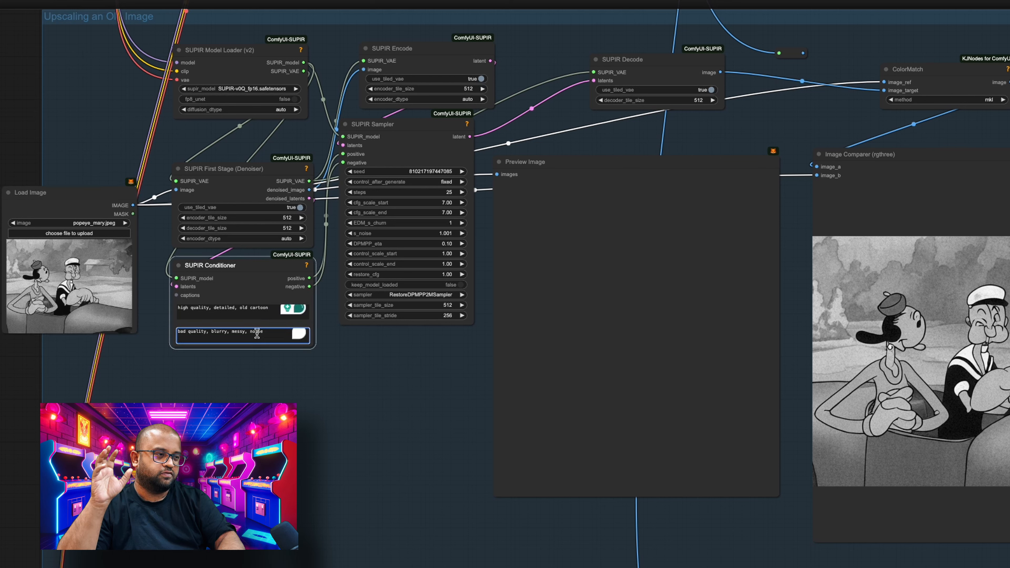
double_click(257, 332)
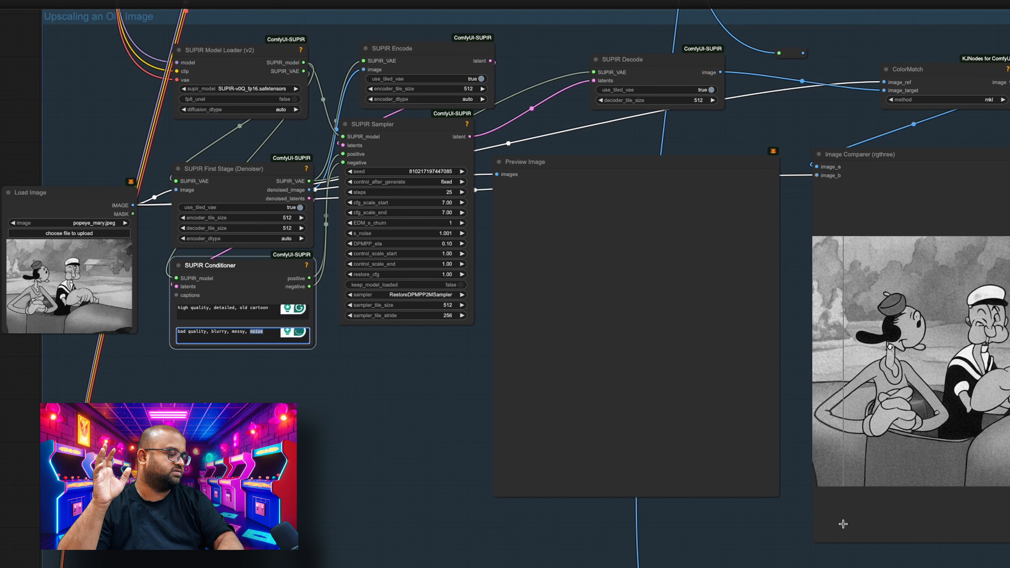
- Run the upscaling workflow and reposition the Image Comparer node directly beside the old-image group's Preview Image node
drag(822, 520, 687, 505)
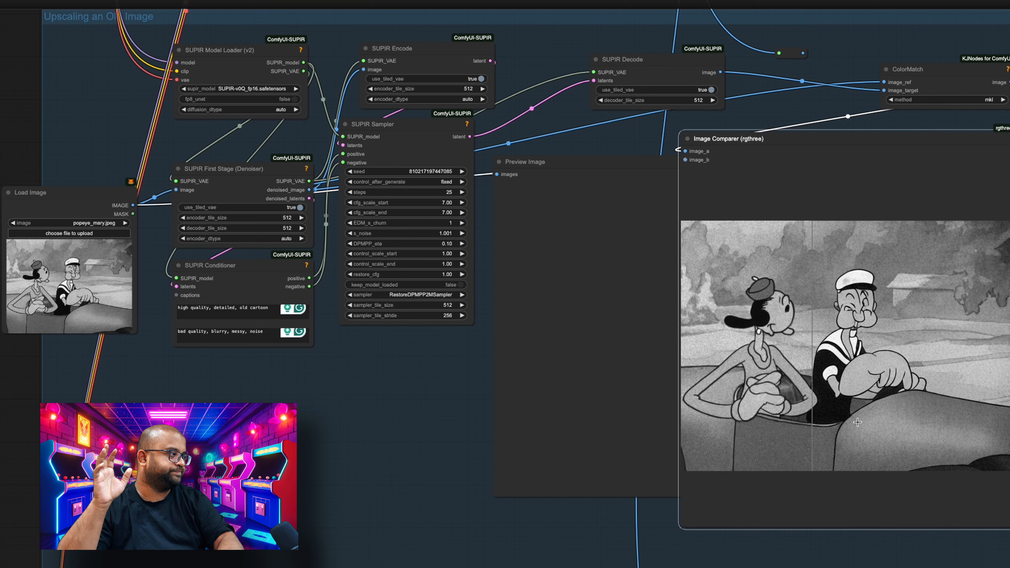
key(ctrl+Return)
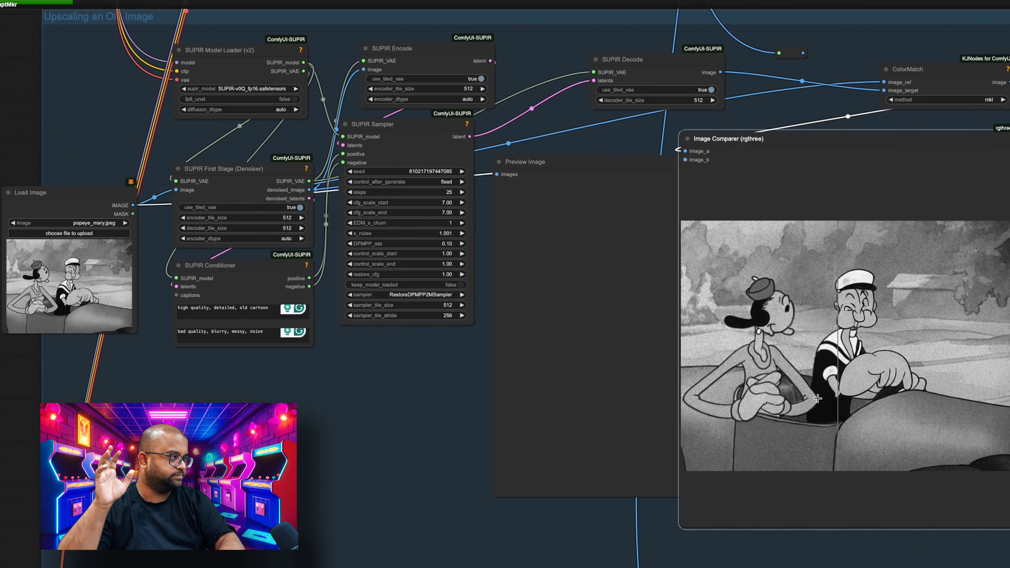
drag(780, 141, 843, 141)
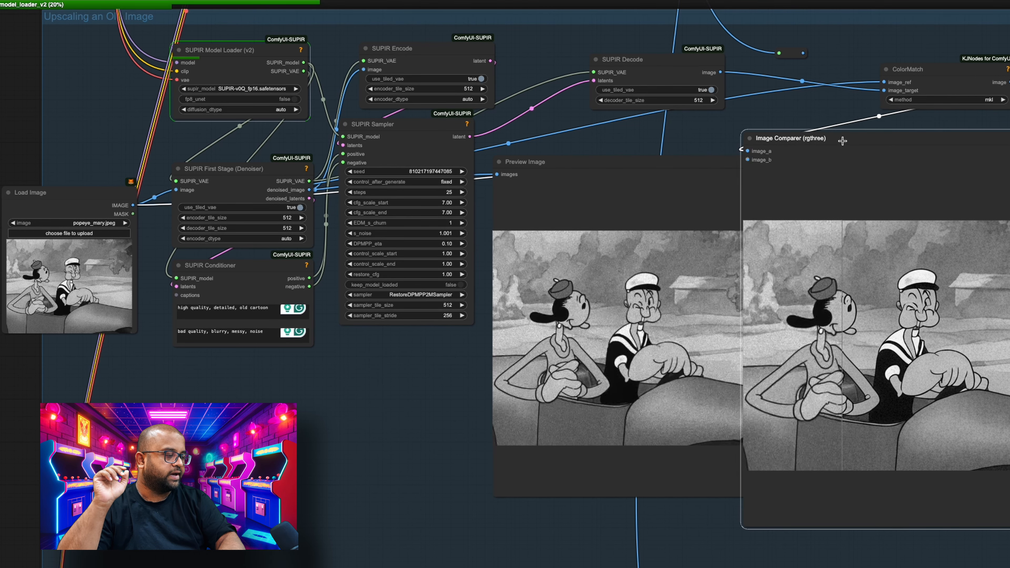
- Set the old-image SUPIR Sampler's sampler to TiledRestoreEDMSampler
click(429, 295)
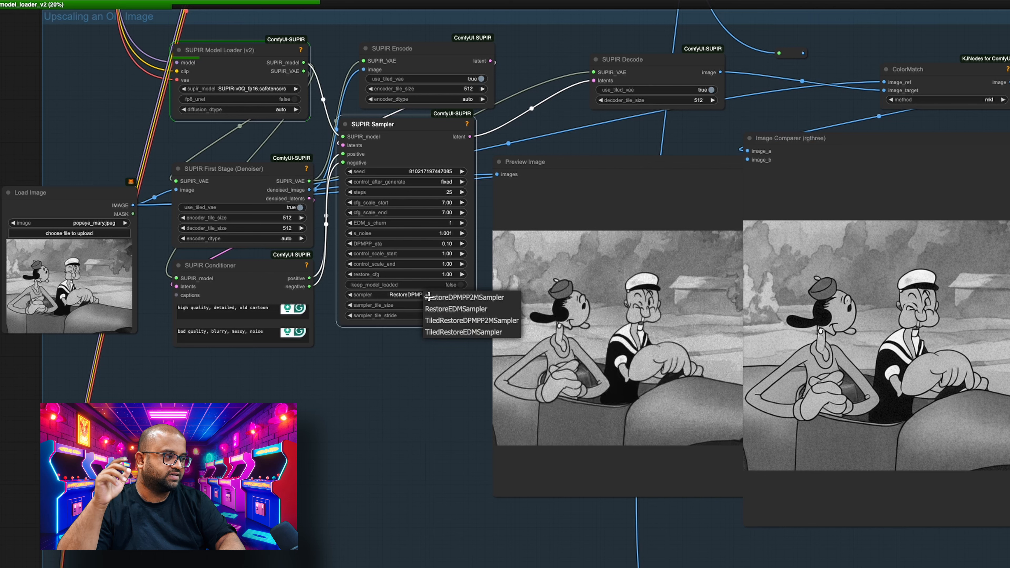
click(457, 333)
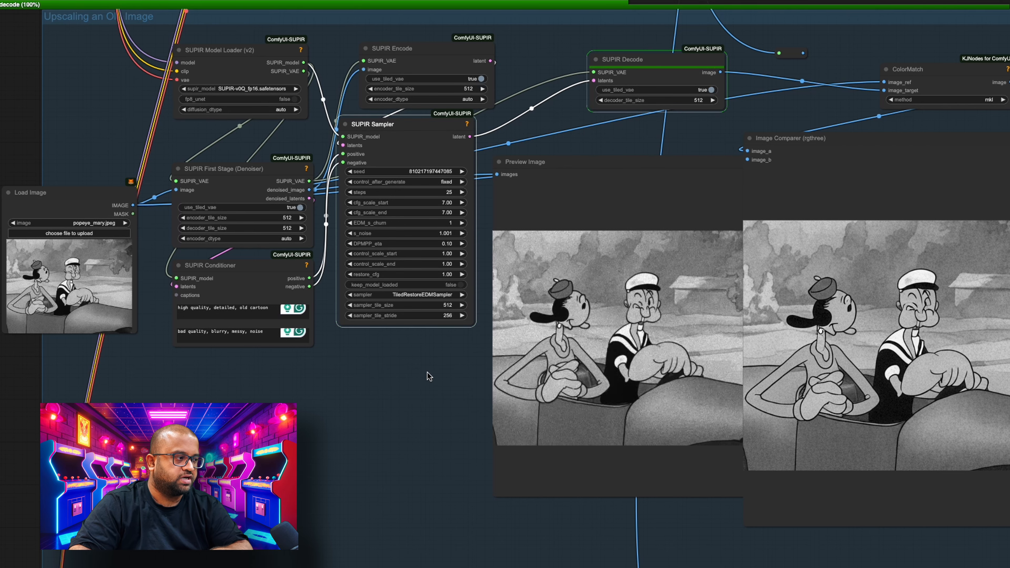
drag(430, 376, 368, 567)
drag(311, 201, 289, 567)
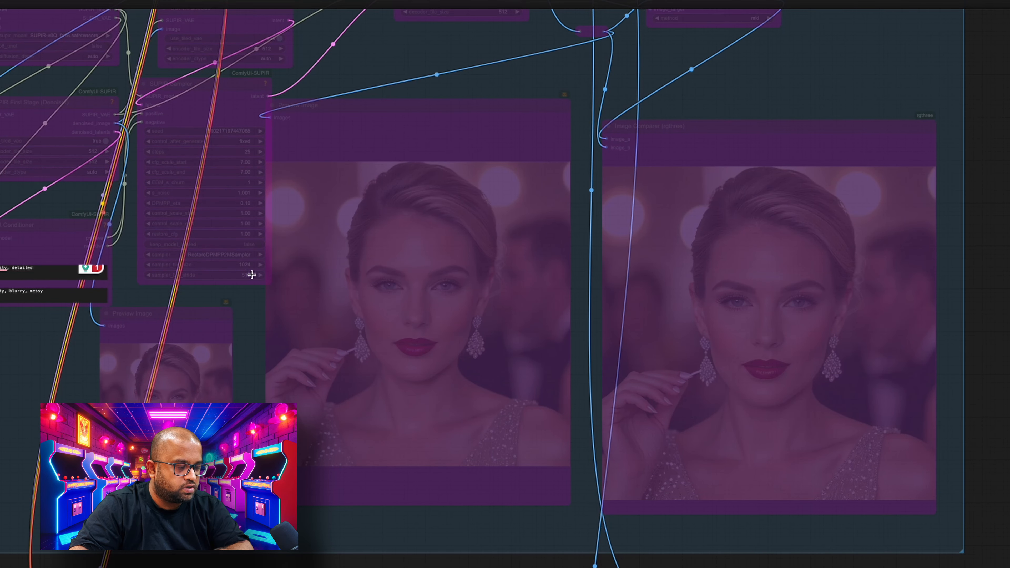
drag(246, 512, 277, 252)
drag(300, 334, 293, 95)
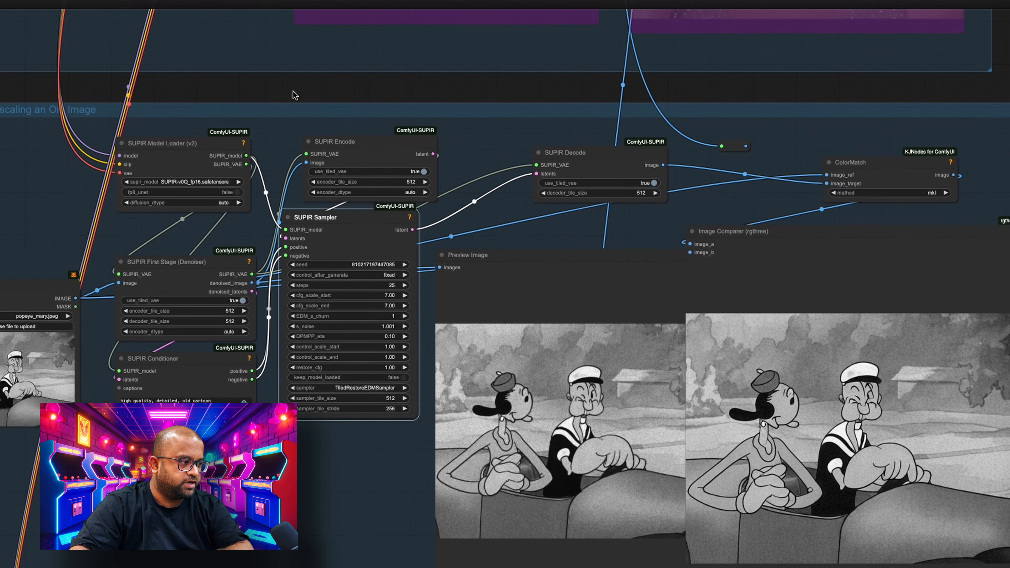
- Add a Get Image Size node from ComfyUI Essentials below the SUPIR Conditioner, fed by the Load Image node's IMAGE output
drag(380, 462, 421, 295)
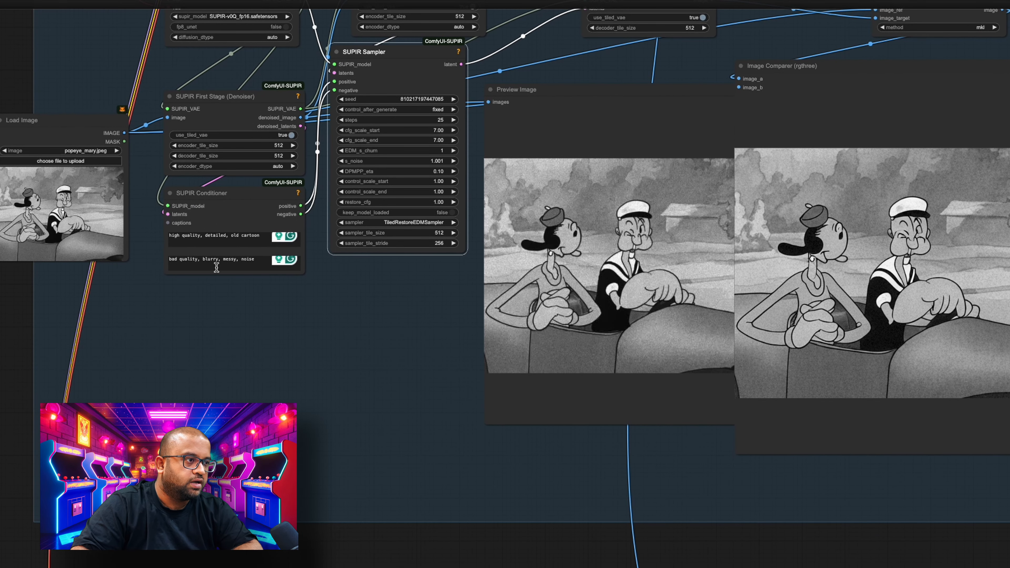
drag(125, 132, 194, 388)
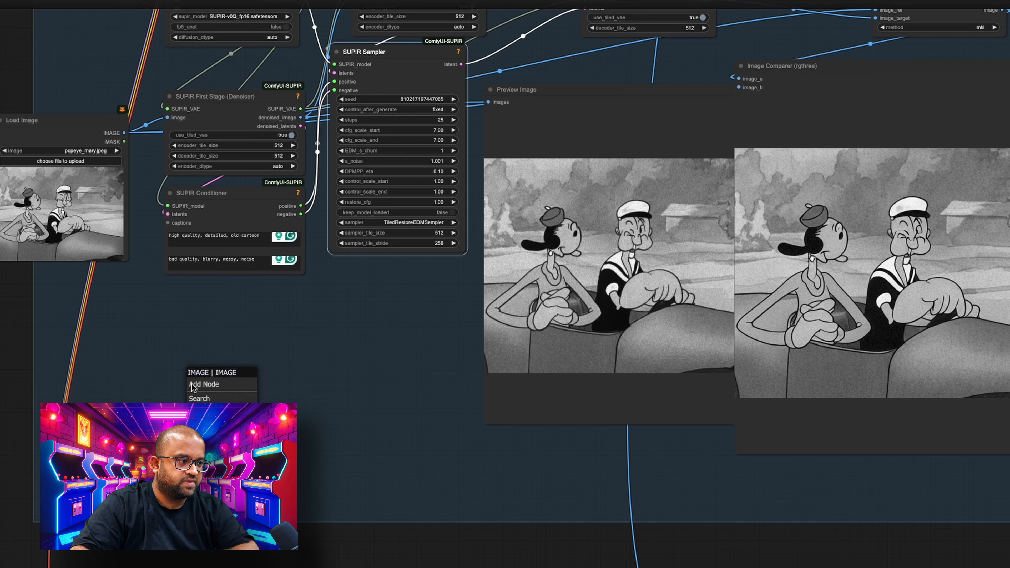
click(215, 398)
text(get ima)
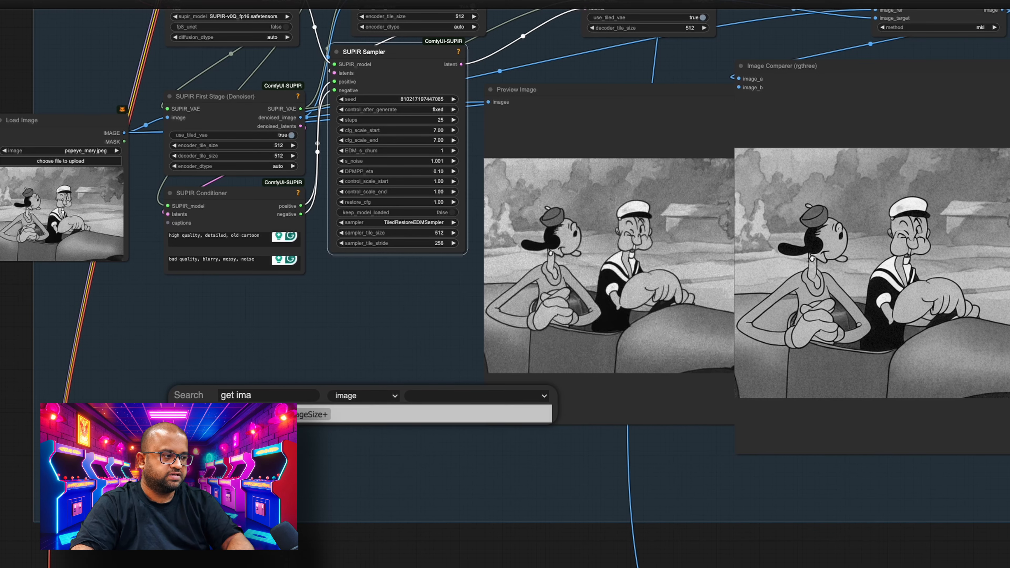
key(Return)
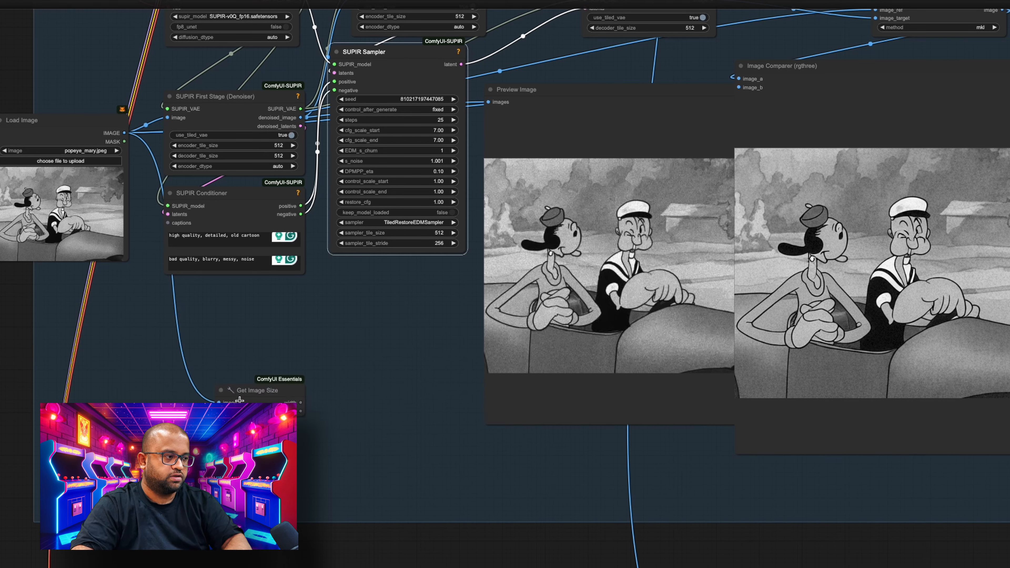
- Attach a Display Int (rgthree) node to each of the Get Image Size node's width and height outputs
drag(301, 402, 342, 358)
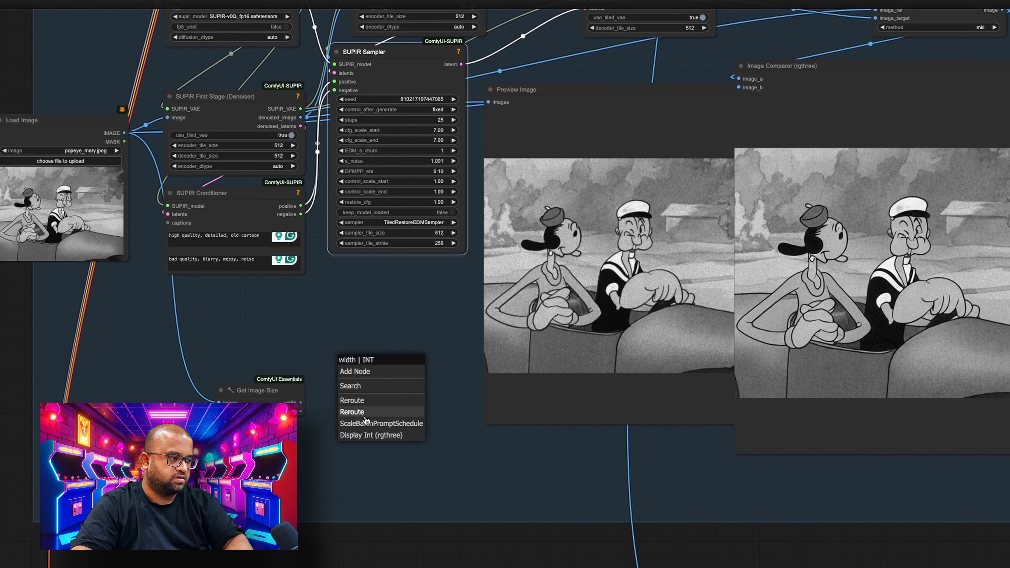
click(366, 436)
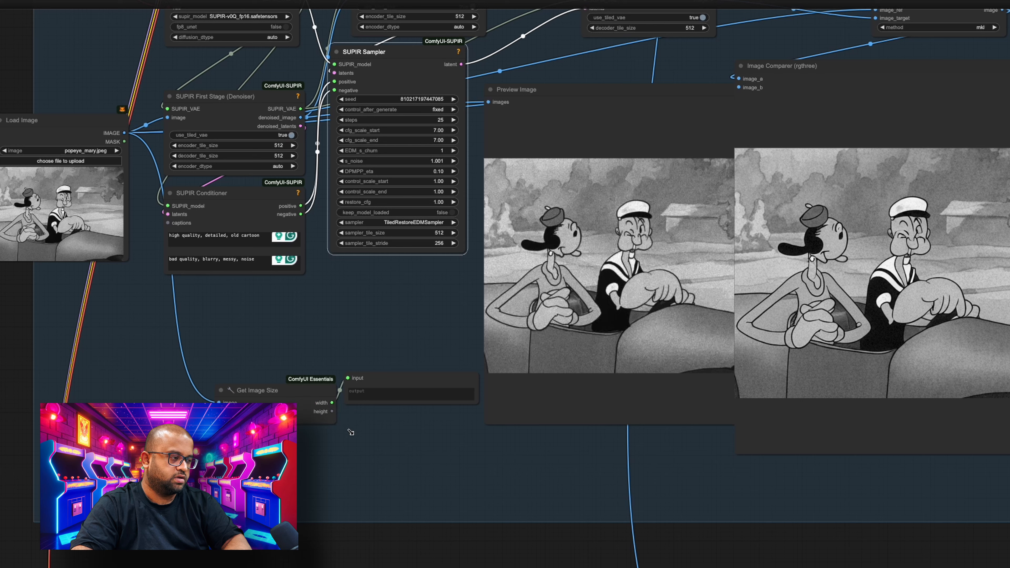
drag(300, 423, 386, 446)
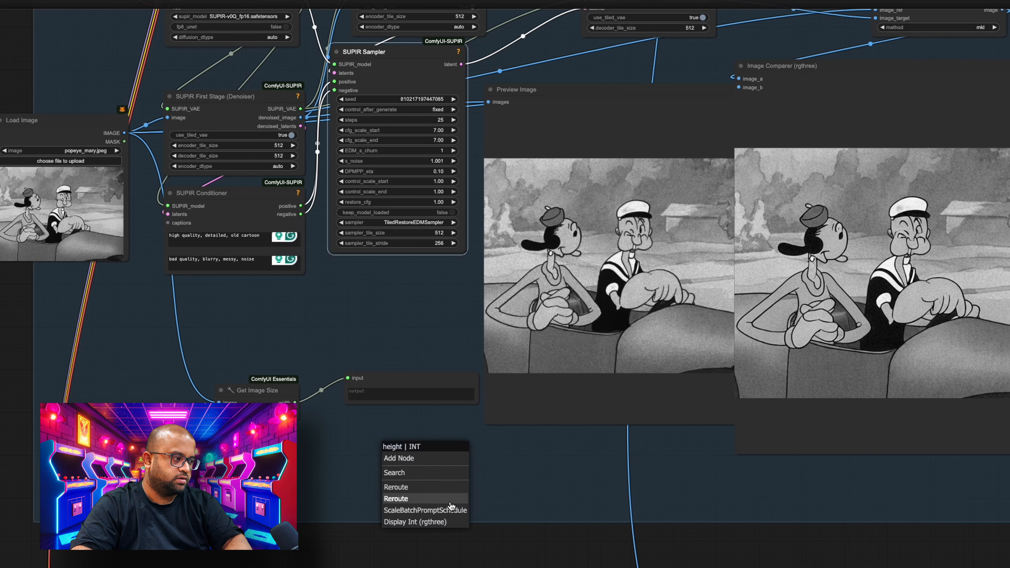
click(429, 521)
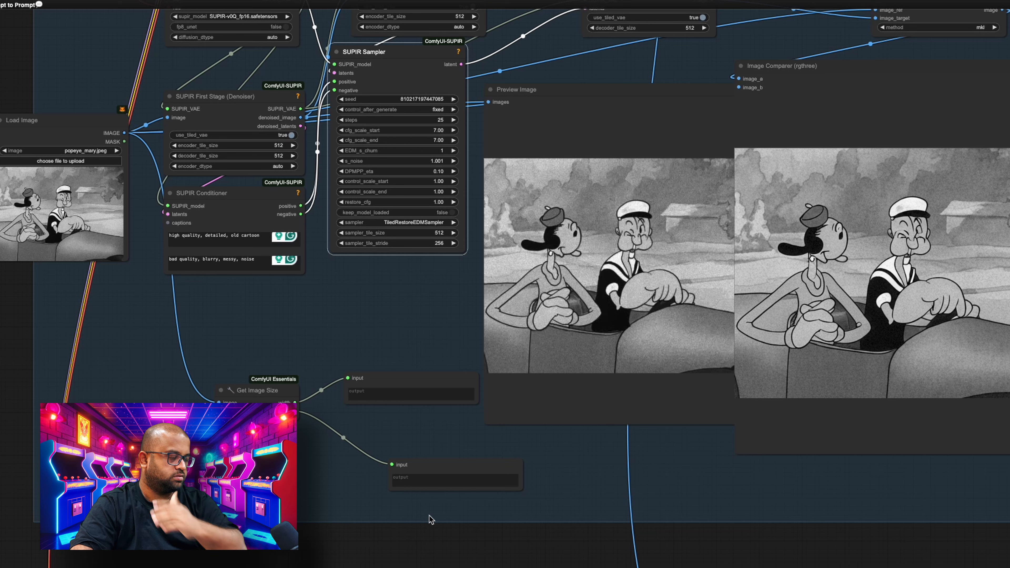
- Run the workflow and stack the two Display Int nodes neatly beside the Get Image Size node, below the SUPIR Sampler
key(ctrl+Return)
drag(254, 390, 225, 381)
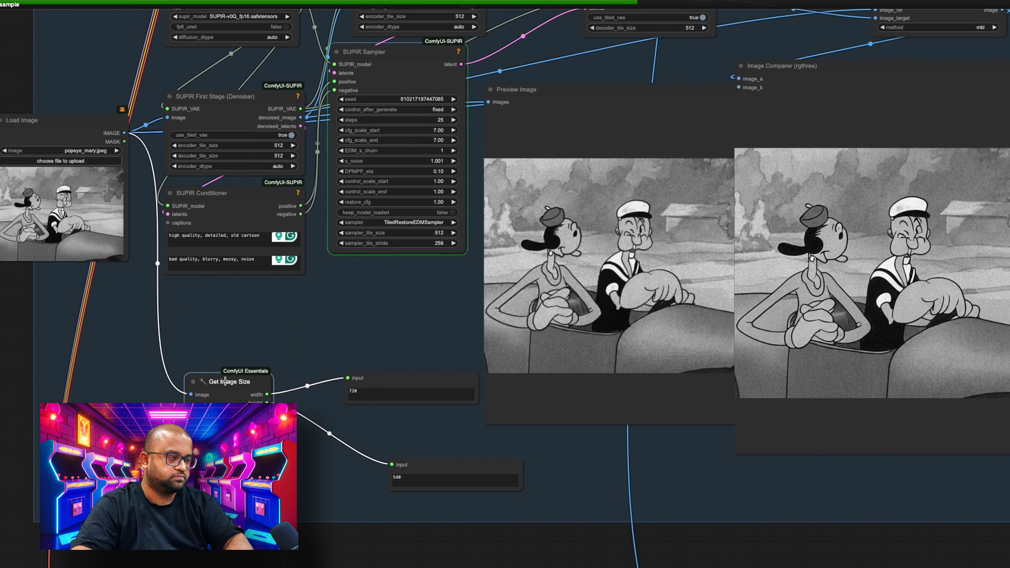
drag(376, 379, 357, 312)
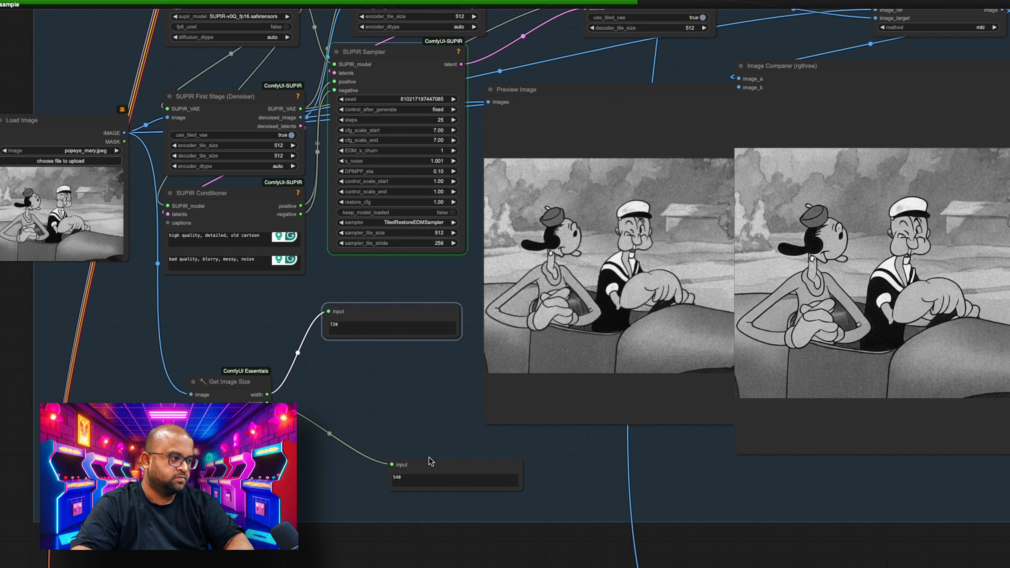
drag(430, 461, 366, 378)
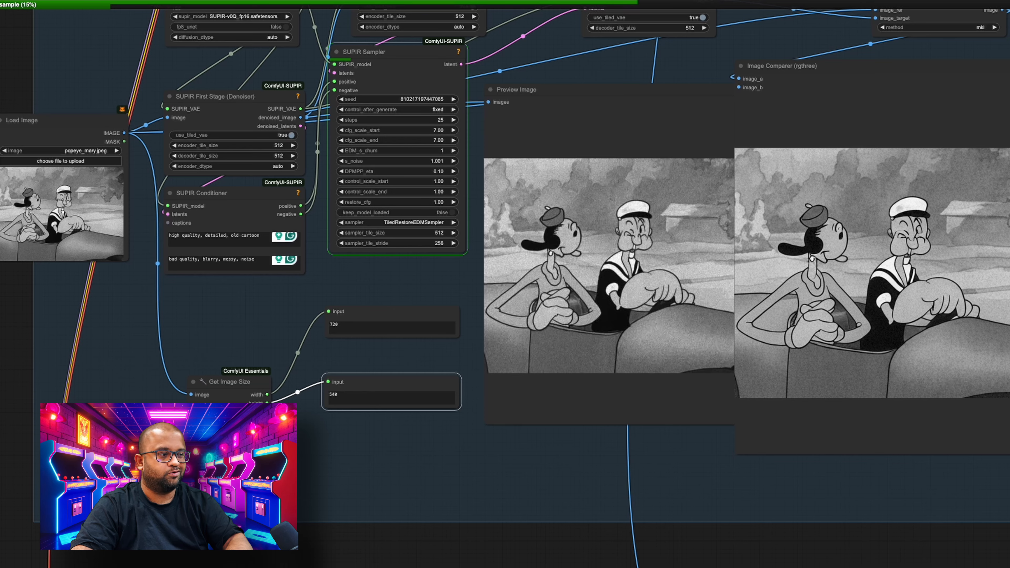
- Bypass all nodes in the "Upscaling an Old Image" group
scroll(230, 340, down, 10)
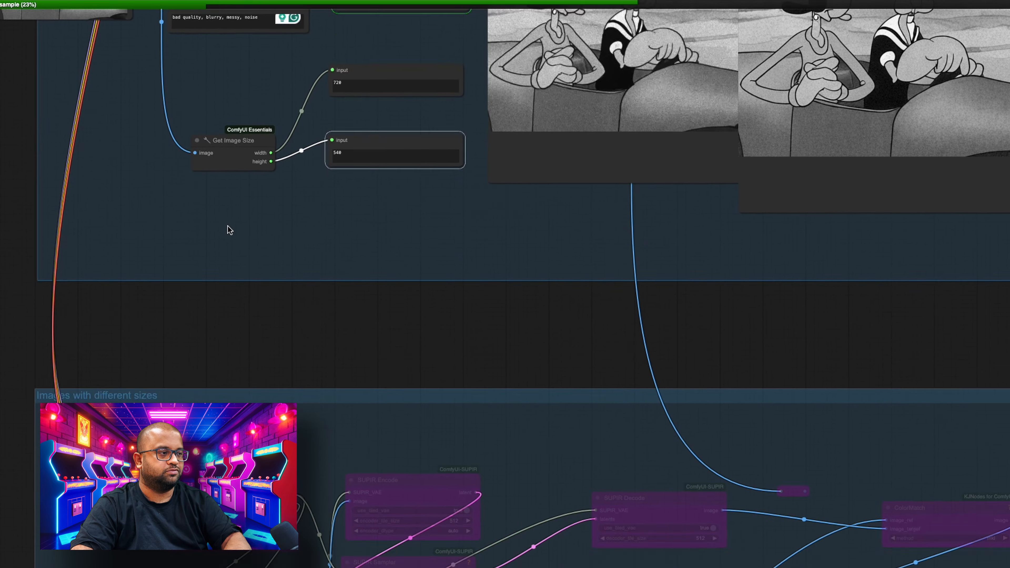
drag(228, 225, 203, 567)
drag(83, 453, 126, 562)
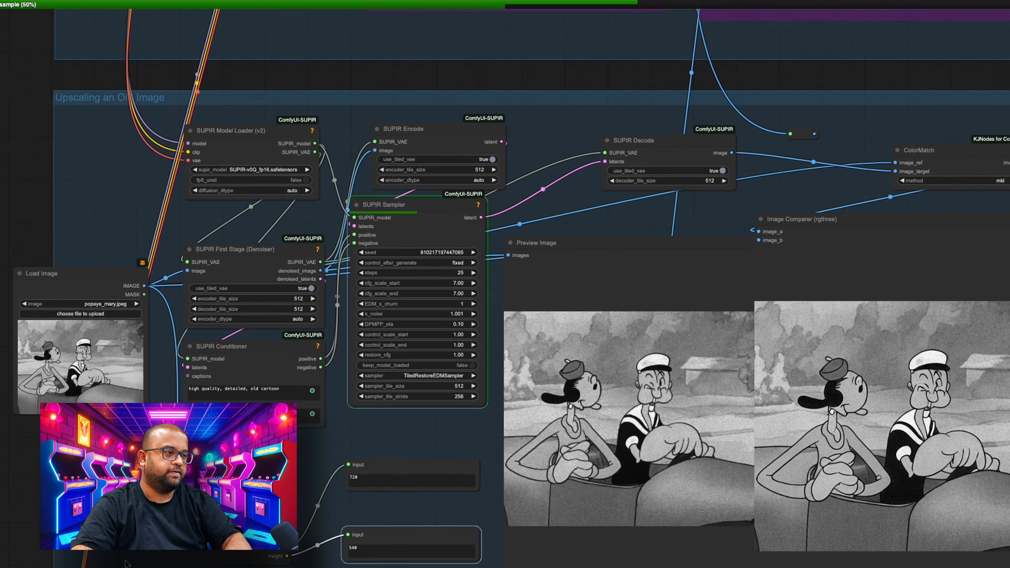
right_click(77, 101)
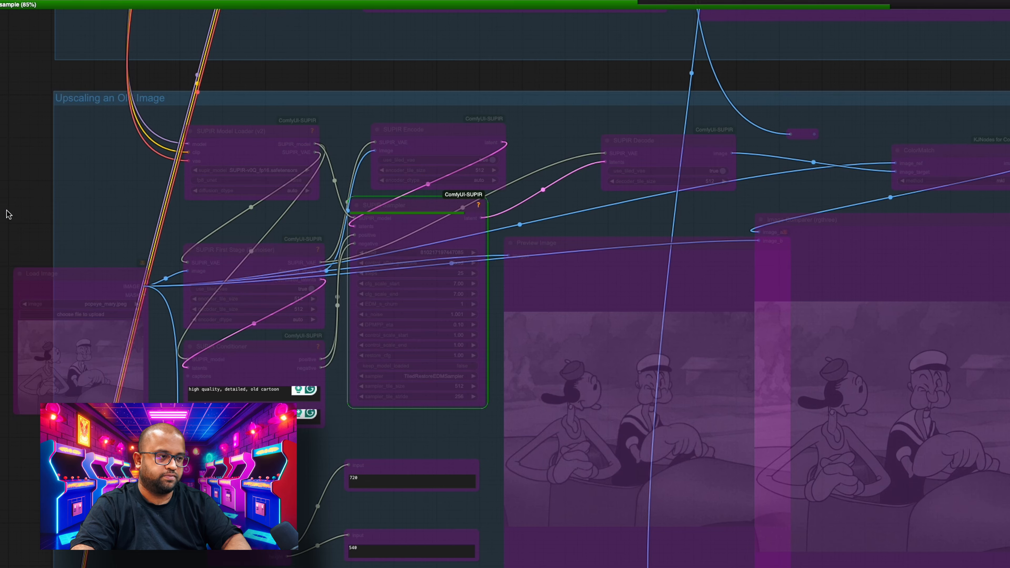
- Set the nodes of the "Images with different sizes" group to Always
drag(0, 215, 0, 64)
drag(0, 249, 1, 64)
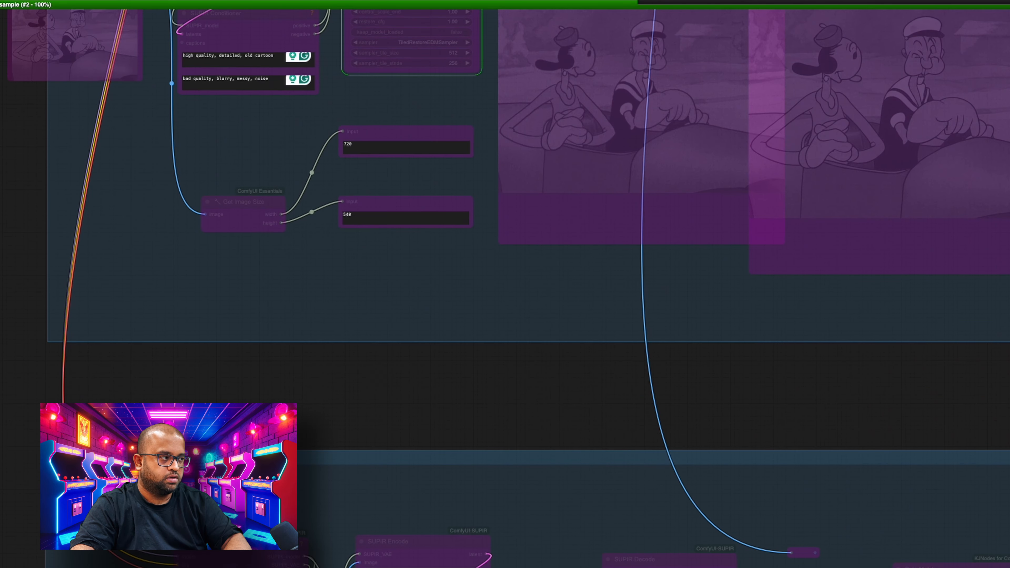
drag(1, 298, 10, 41)
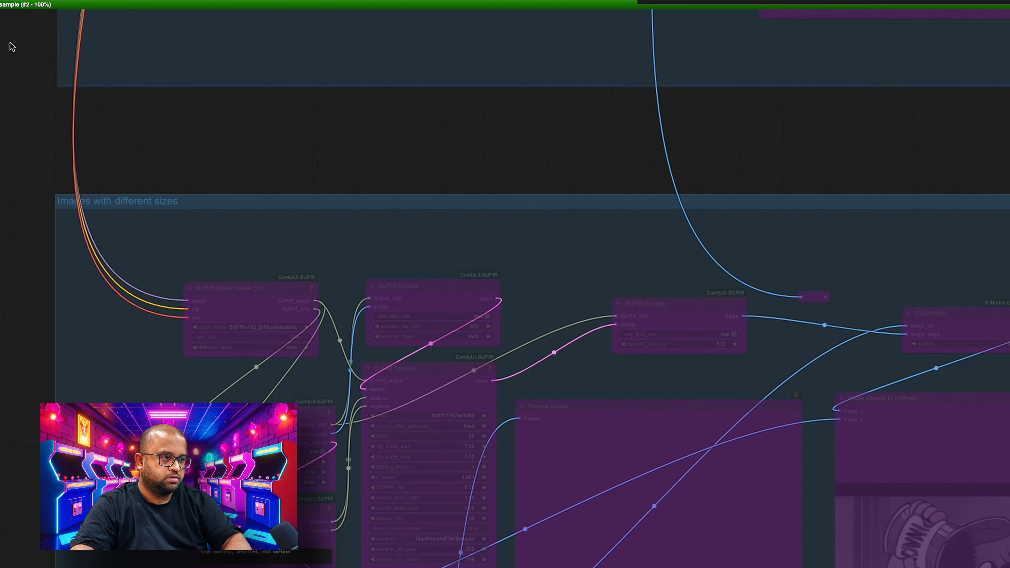
right_click(105, 200)
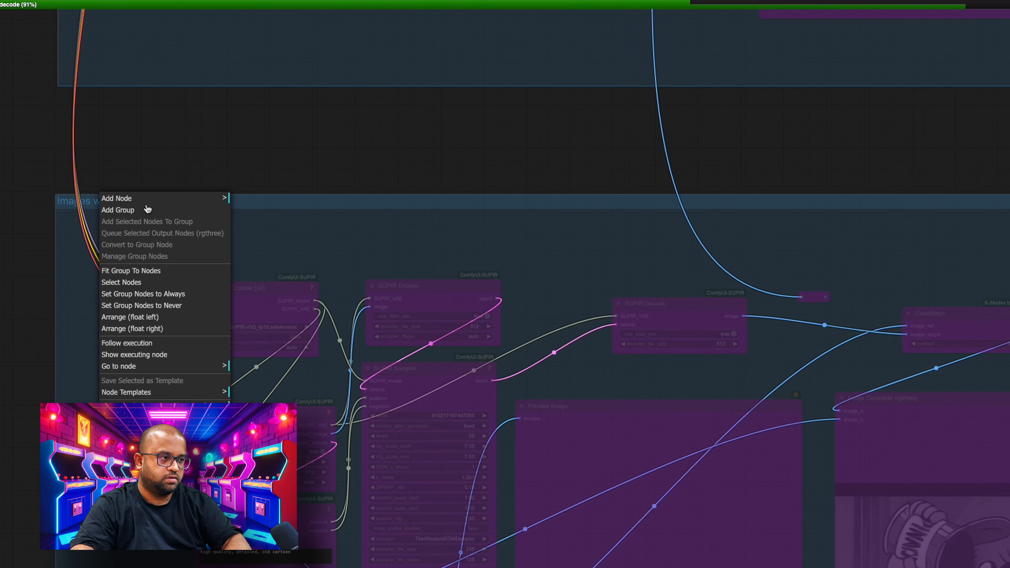
click(150, 294)
- Look over the "Images with different sizes" group, including its resize settings, and bypass its nodes
drag(18, 340, 1, 92)
mouse_move(1, 195)
mouse_down()
mouse_move(4, 144)
mouse_move(1, 208)
mouse_up()
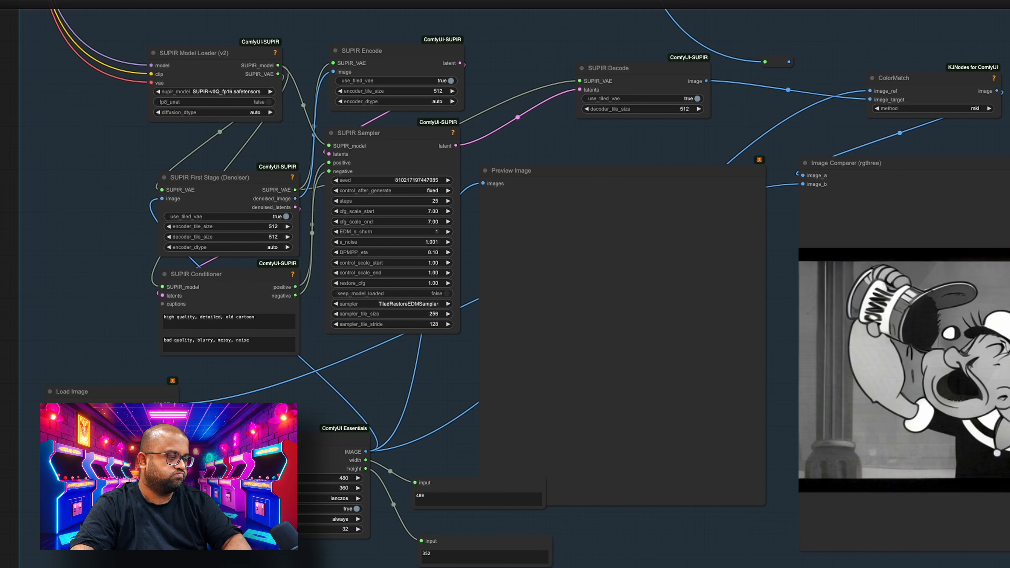
drag(1, 174, 36, 559)
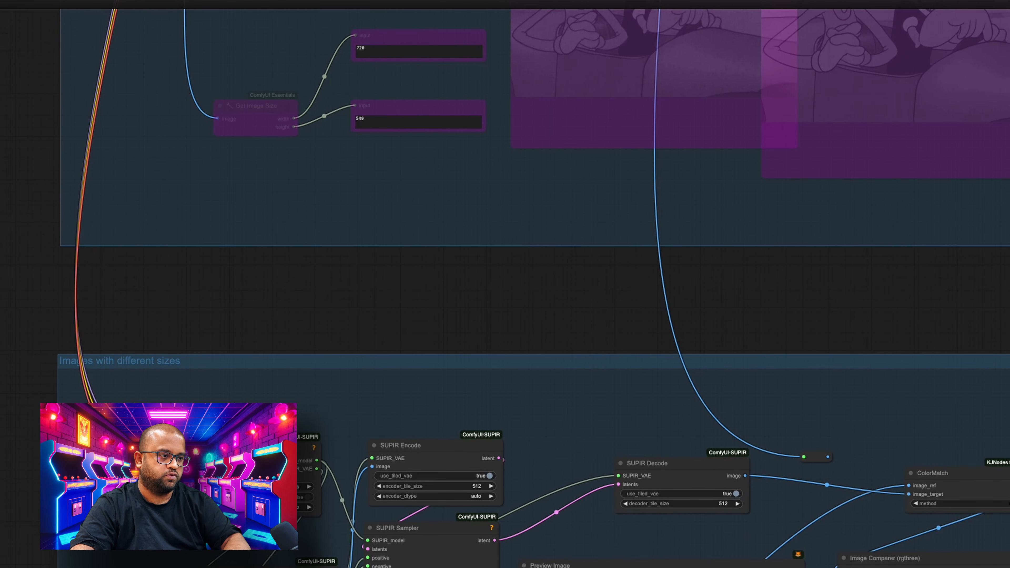
right_click(108, 368)
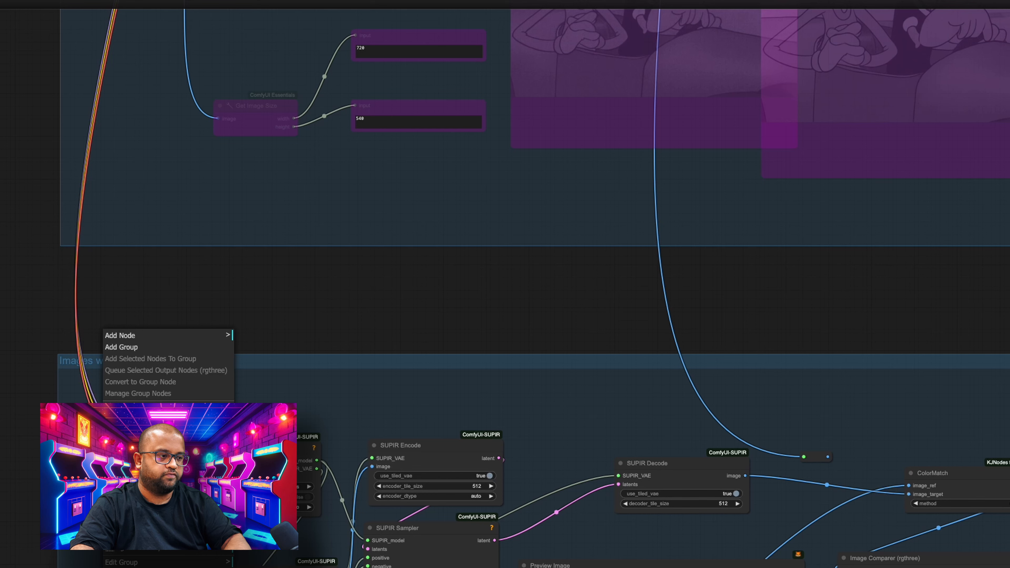
click(137, 443)
- Re-enable the "Upscaling an Old Image" group by setting its nodes to Always
drag(140, 299, 145, 567)
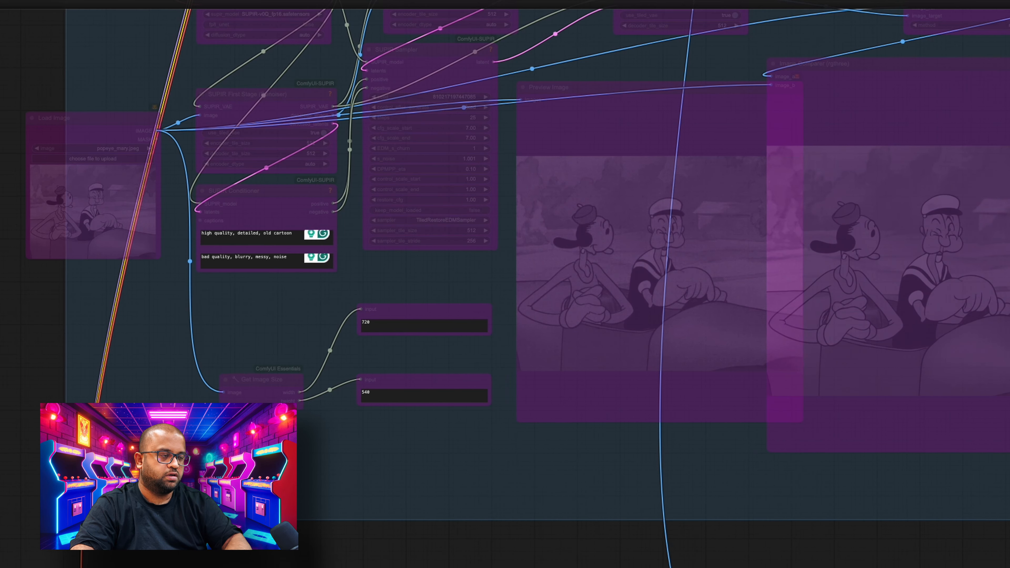
scroll(108, 317, up, 5)
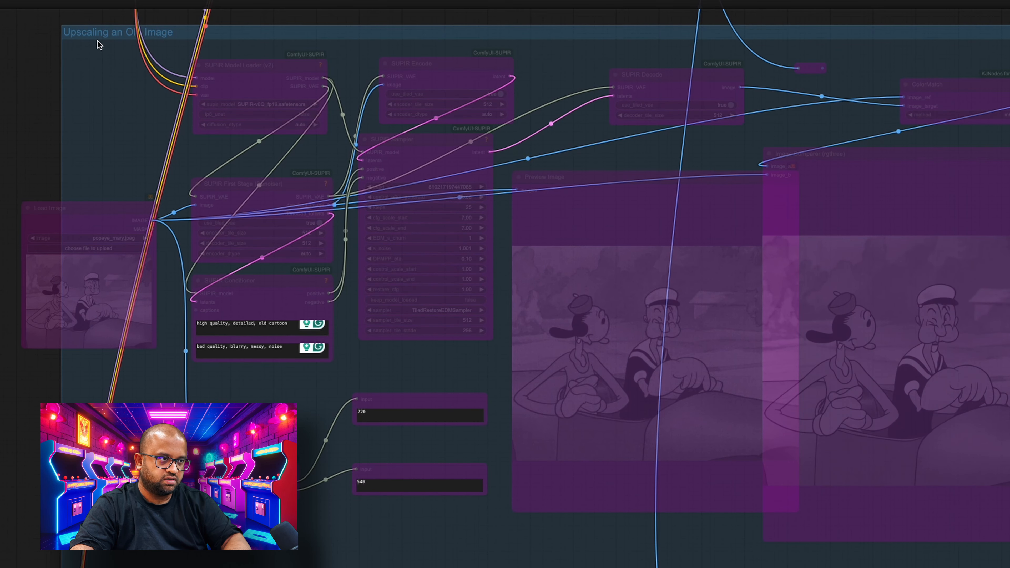
right_click(88, 38)
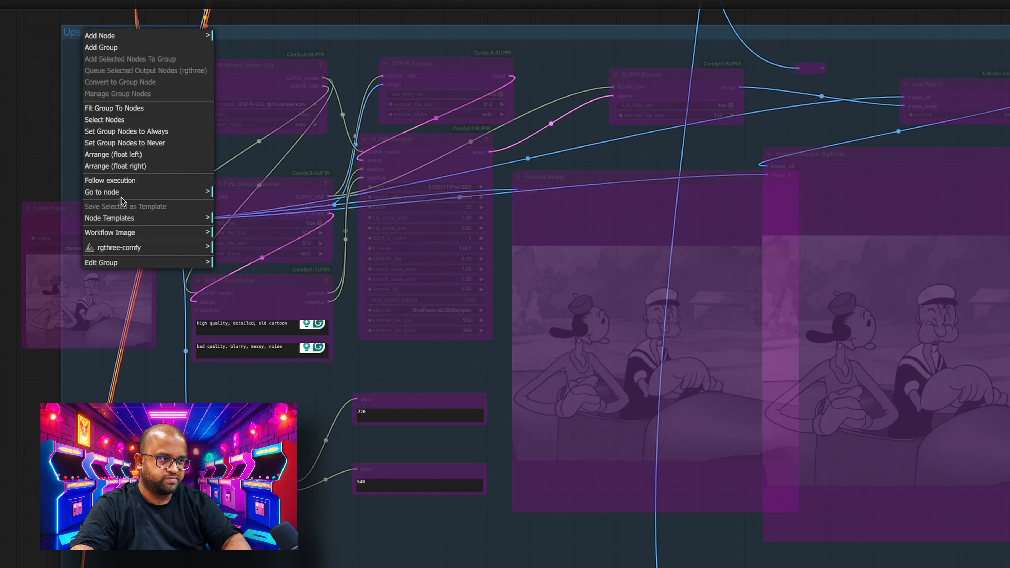
click(127, 131)
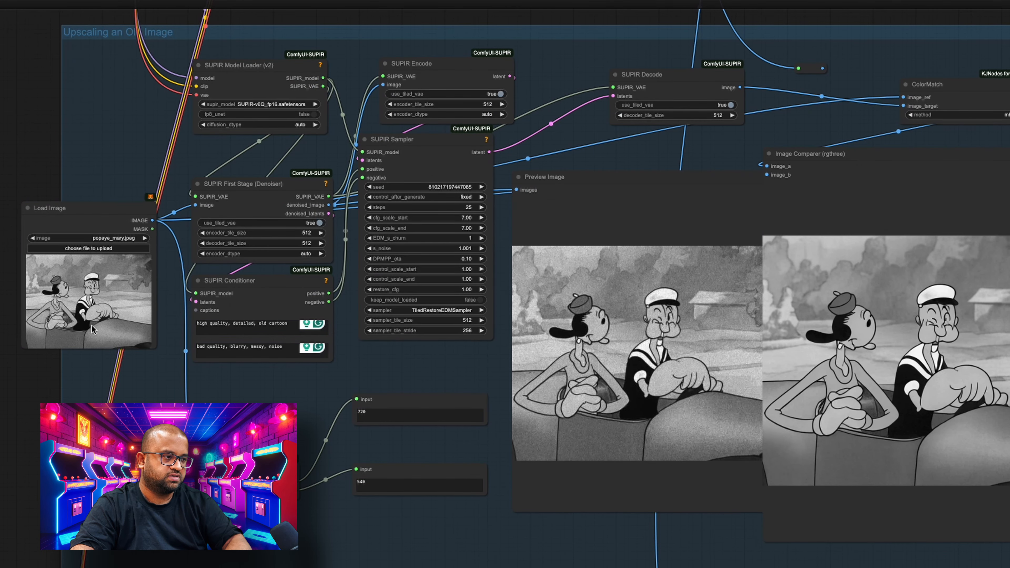
- Load popeye.jpeg in the old-image group's Load Image node and try running the workflow, dismissing any error dialog
click(105, 240)
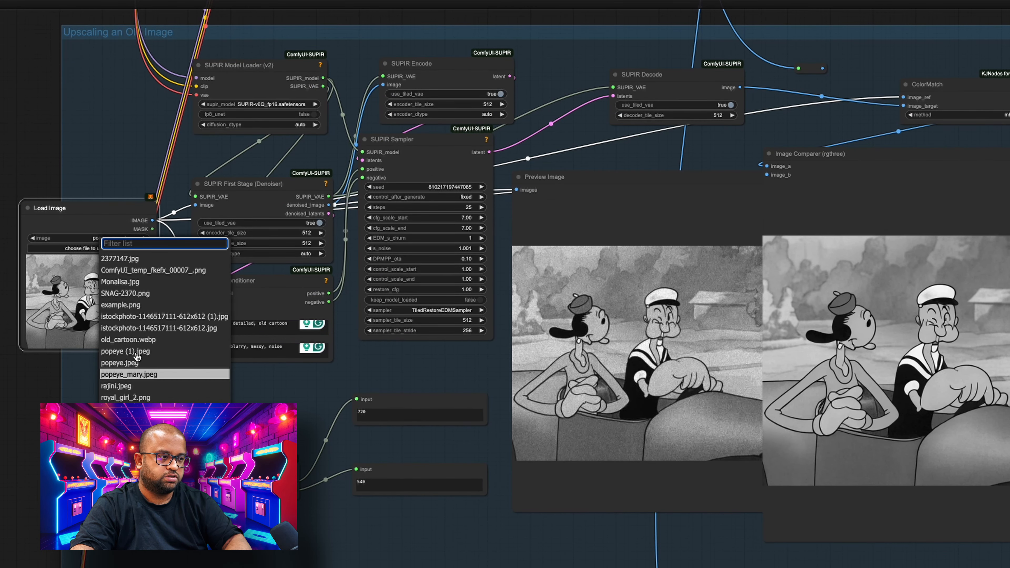
click(149, 362)
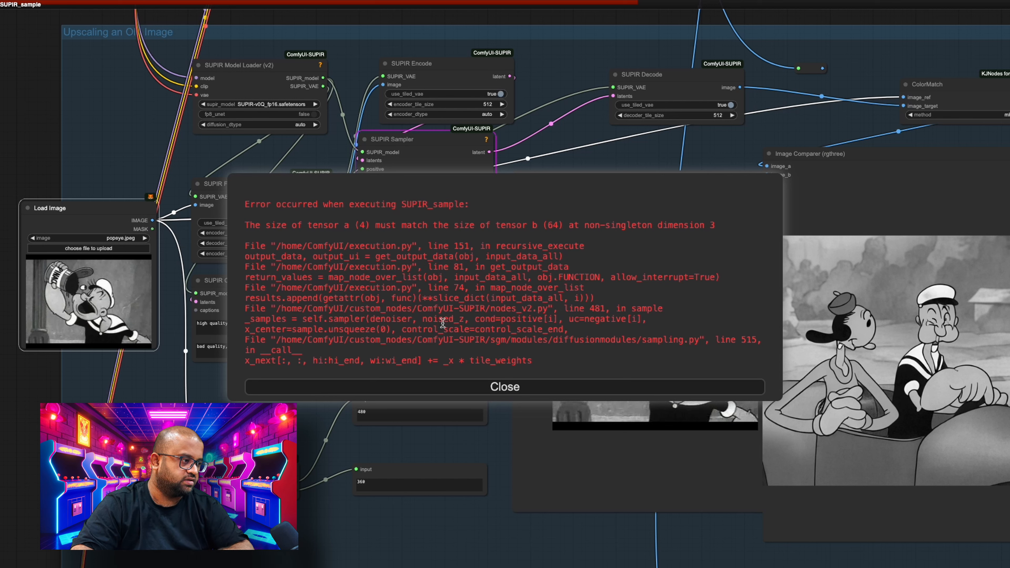
click(484, 384)
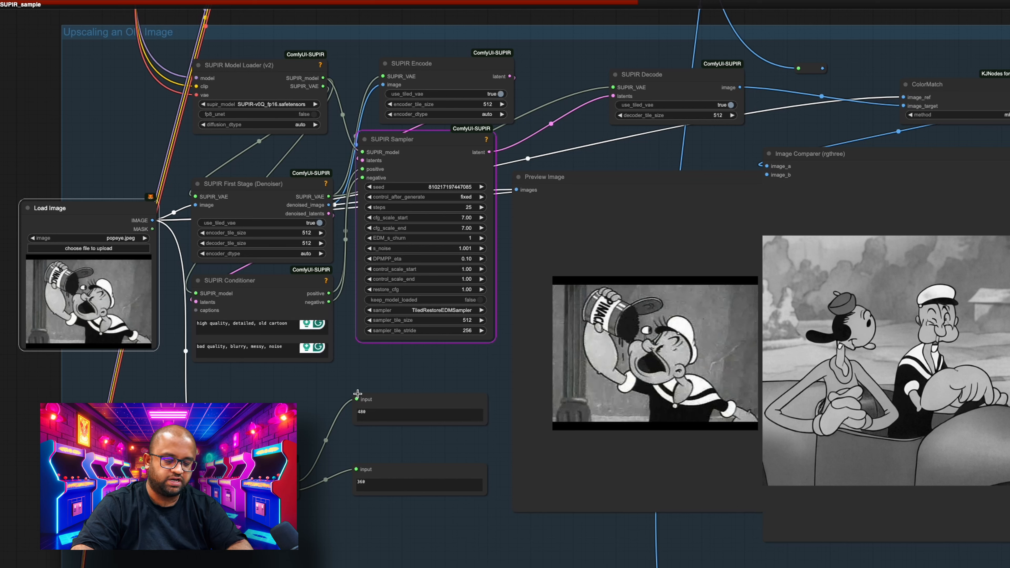
- Calculate 480/32 in Spotlight Search to check whether the image width divides evenly
key(super+space)
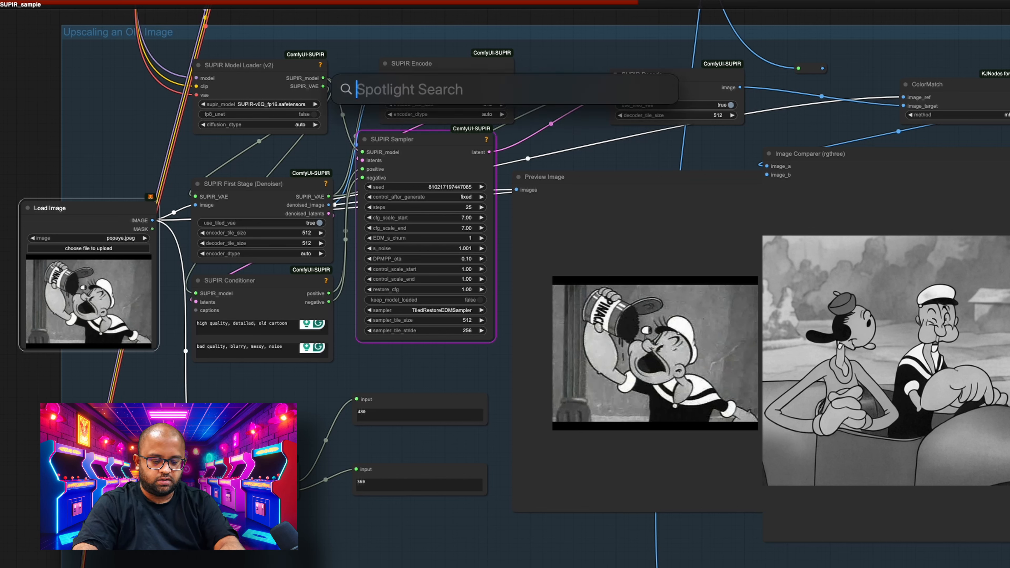
text(480/32)
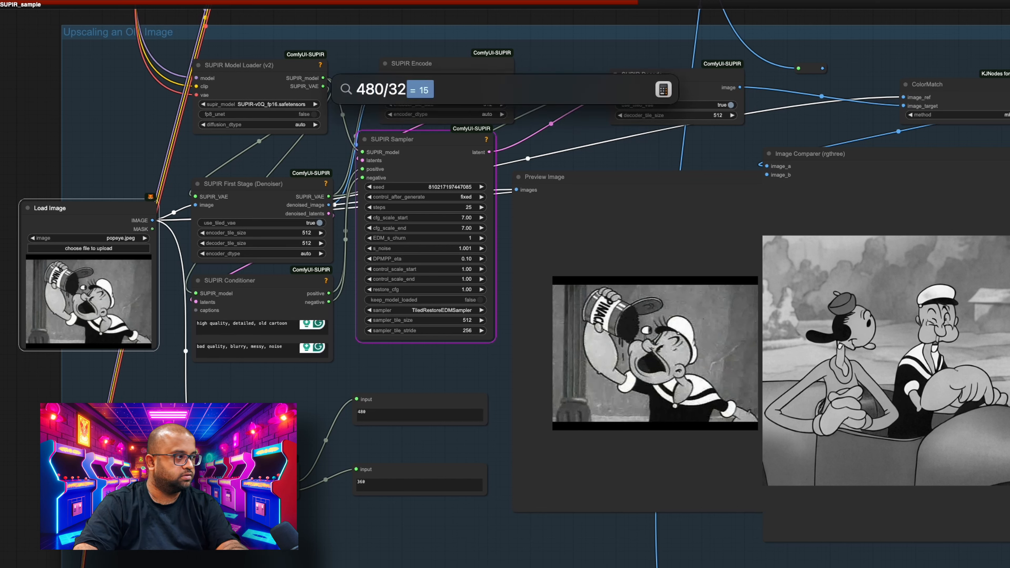
- Change the Spotlight calculation to 360/32 to check the image height, and close the search
key(Left)
key(Left)
key(Left)
key(Left)
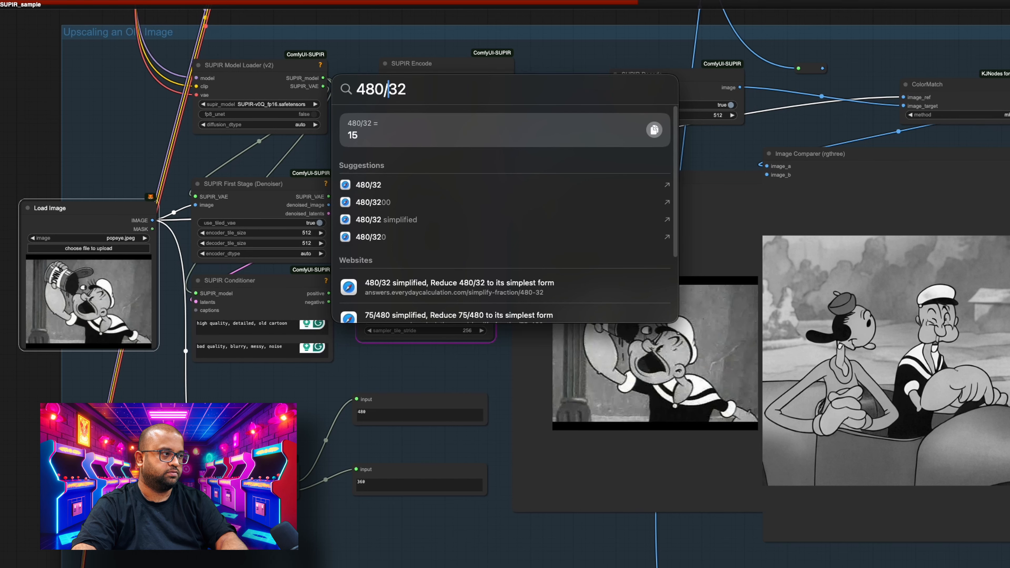
key(Left)
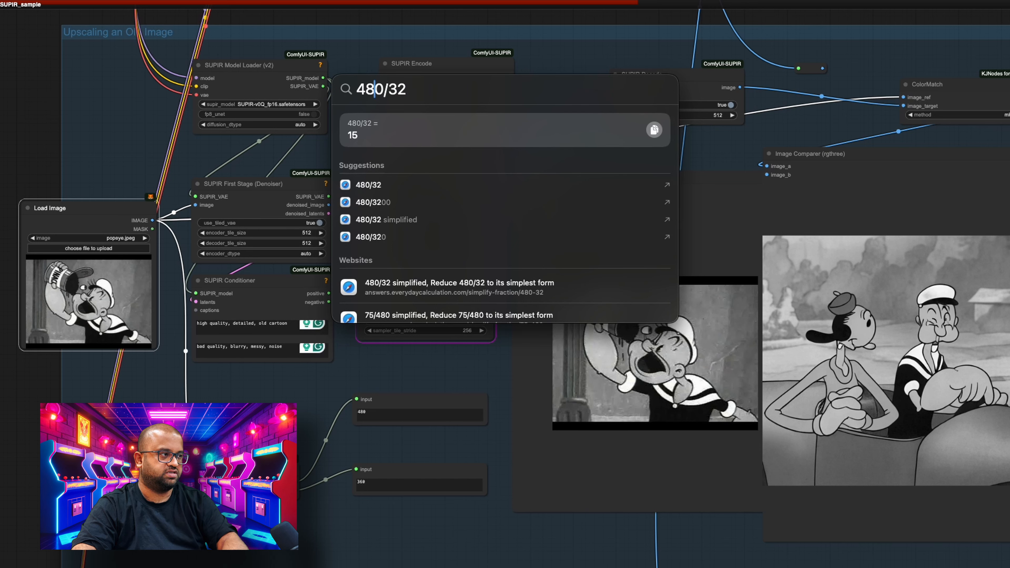
key(Right)
key(BackSpace)
key(BackSpace)
key(BackSpace)
text(3)
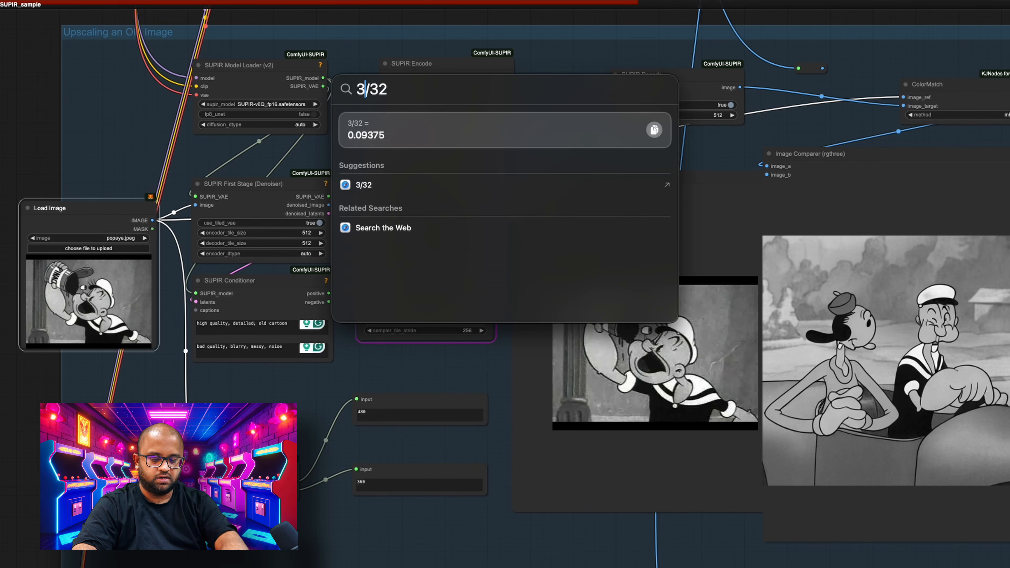
text(60)
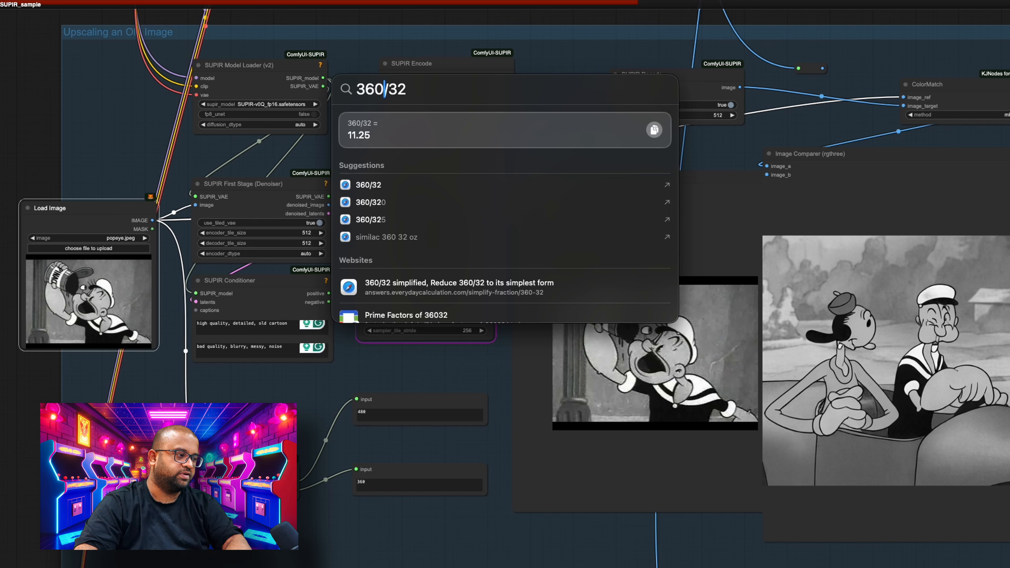
key(Escape)
key(Escape)
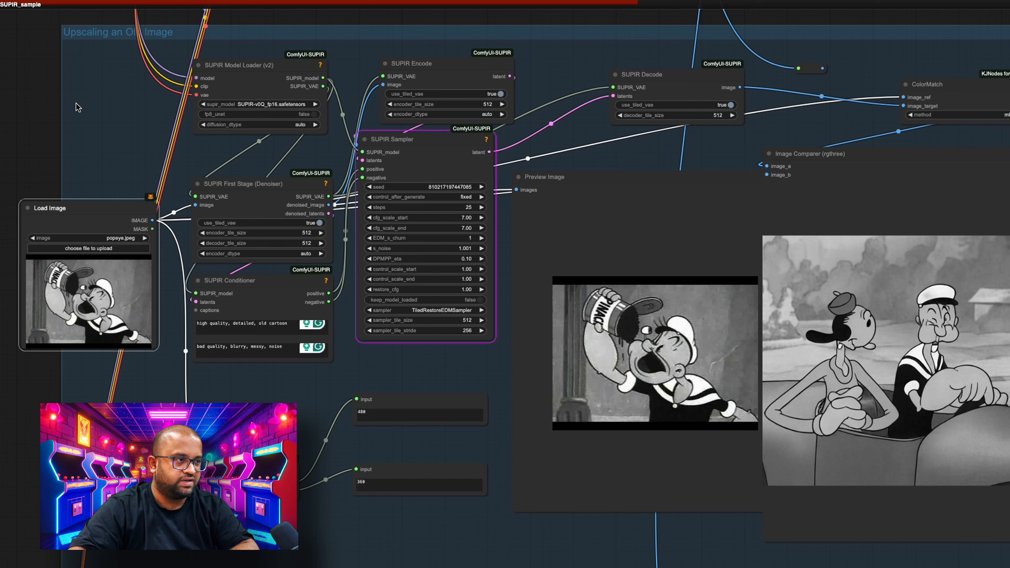
- Bypass all nodes of the "Upscaling an Old Image" group
right_click(73, 36)
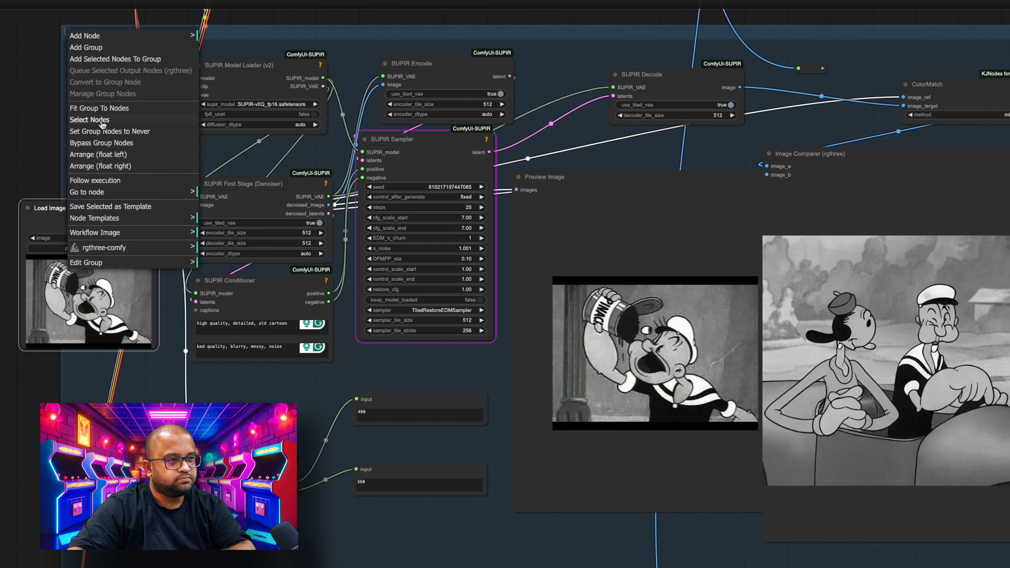
click(114, 131)
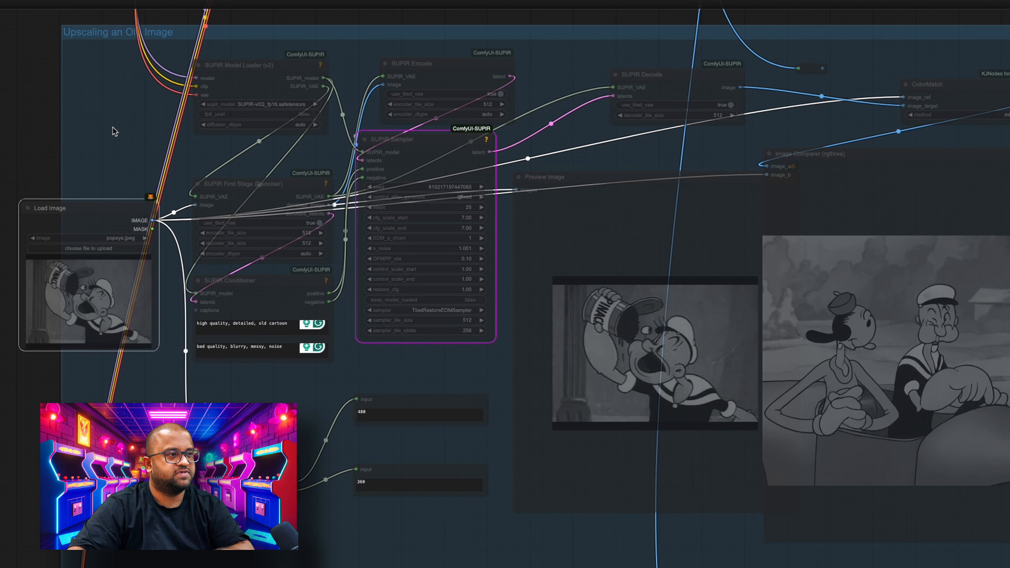
right_click(115, 40)
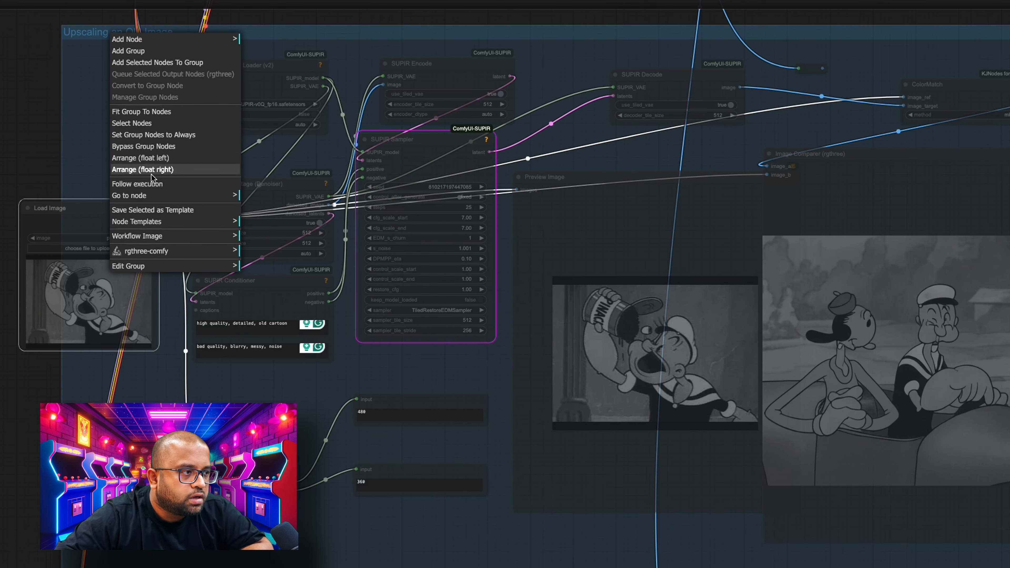
click(150, 147)
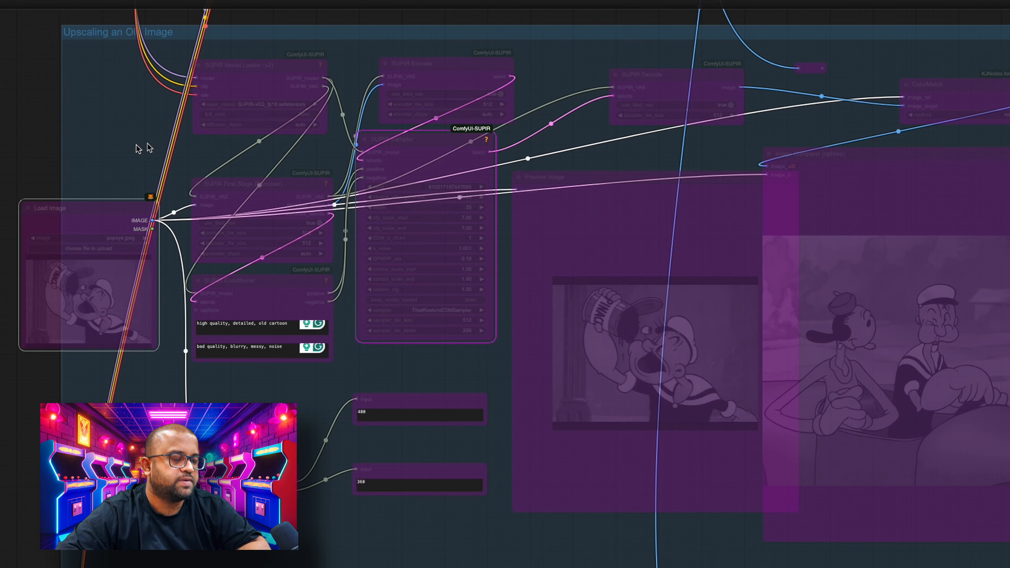
- Set the nodes of the "Images with different sizes" group to Always
scroll(4, 233, down, 5)
scroll(18, 115, down, 7)
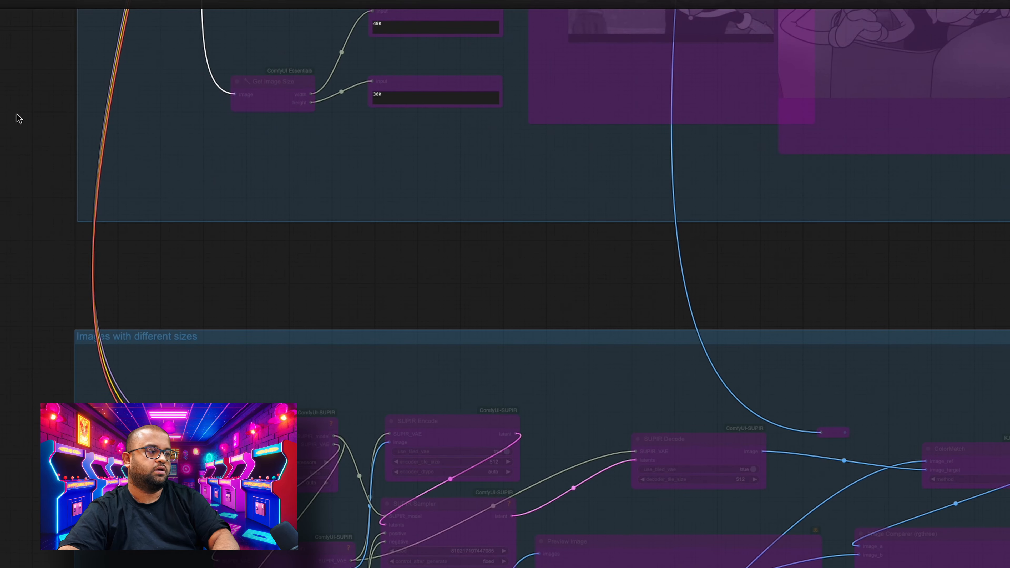
scroll(28, 258, down, 6)
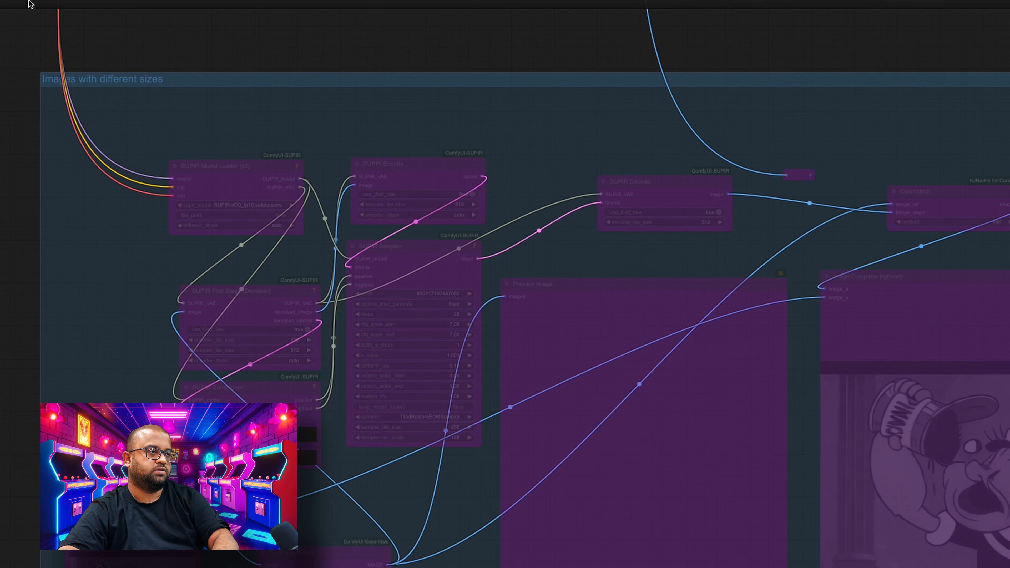
right_click(103, 80)
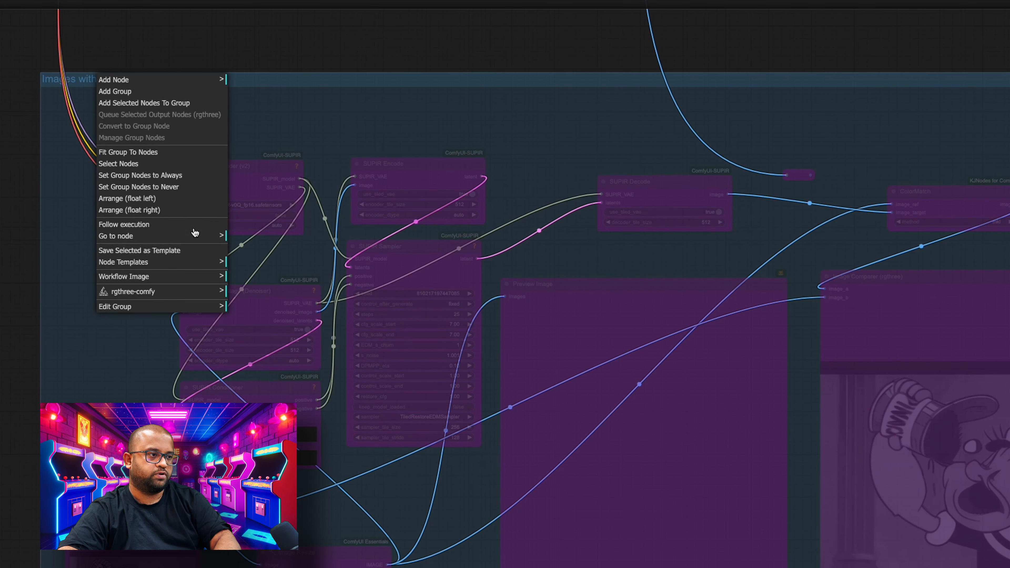
click(189, 175)
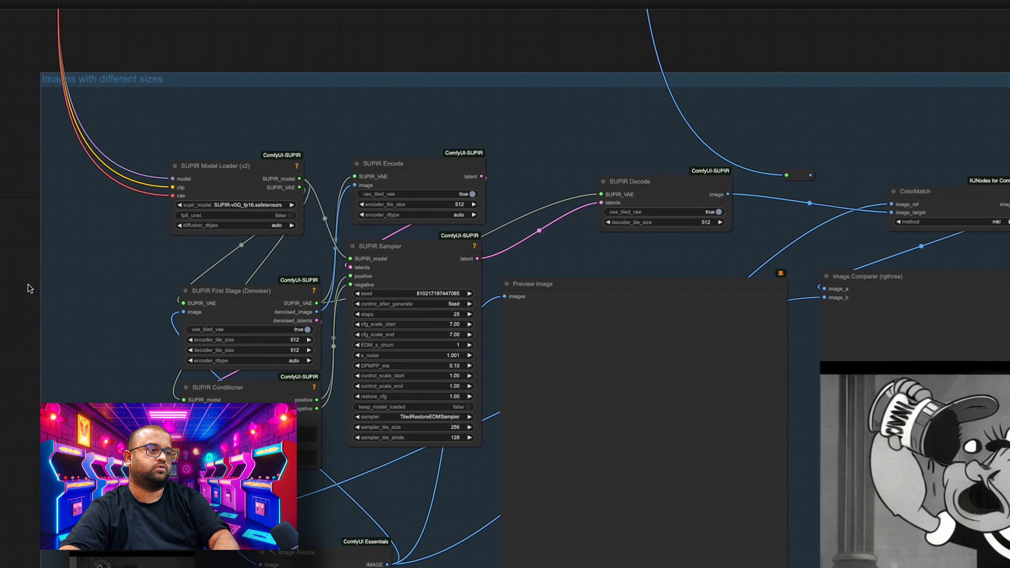
- Move the Load Image node up beside SUPIR Conditioner and shift the Image Resize node closer to it
drag(28, 287, 29, 40)
scroll(12, 205, down, 1)
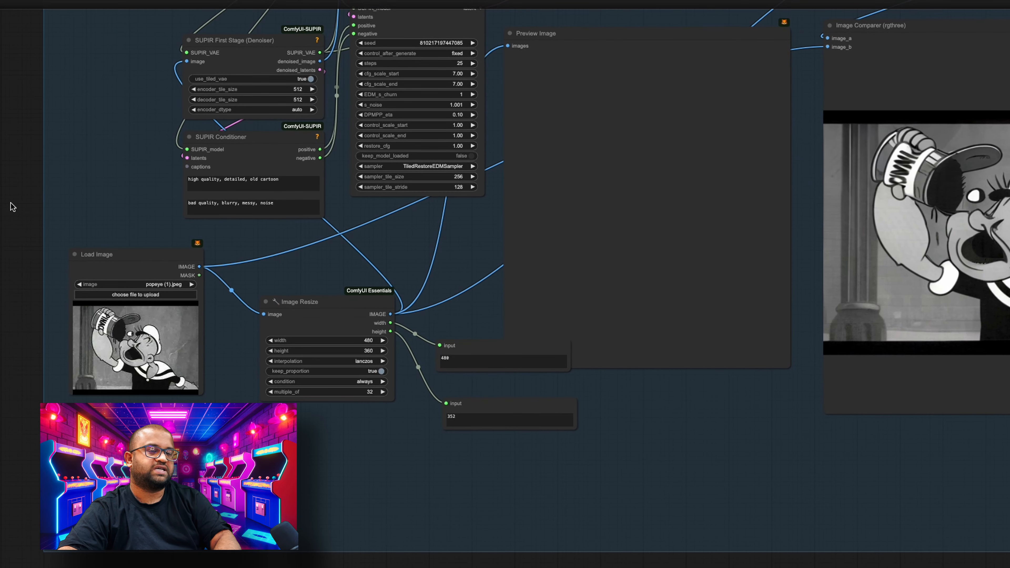
drag(140, 257, 97, 194)
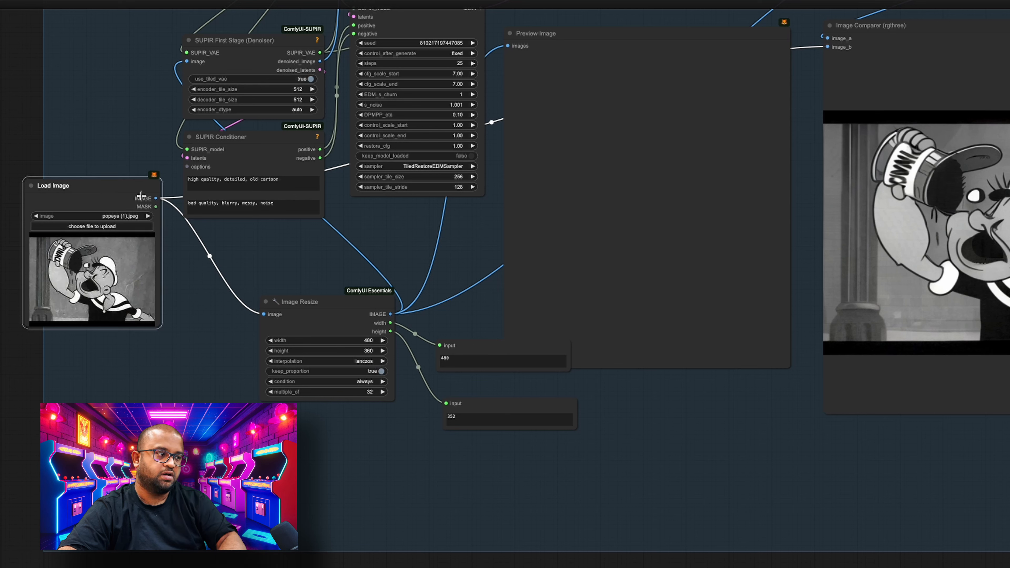
drag(311, 312, 261, 302)
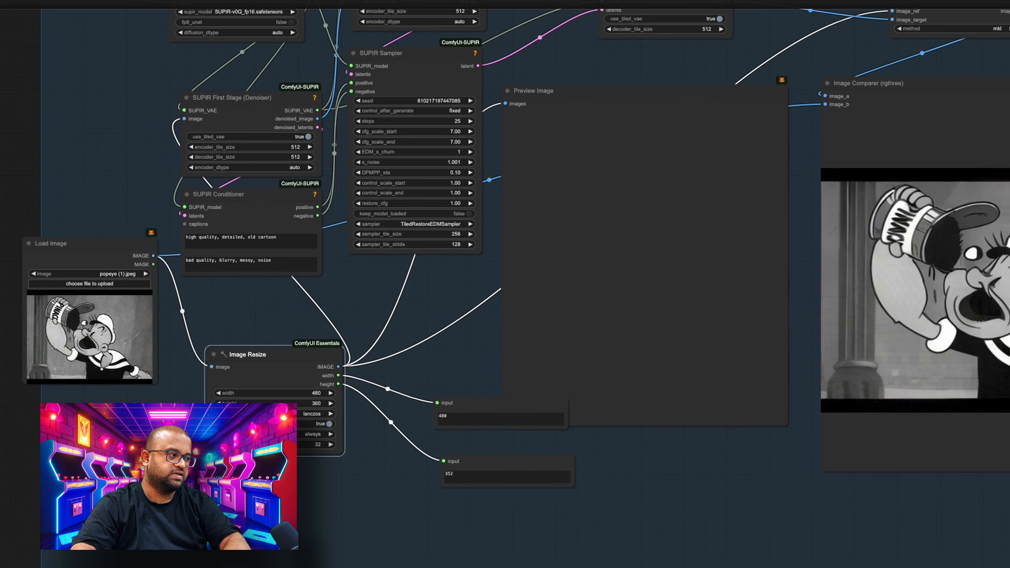
- Compare with the old-image group's size displays, and move the SUPIR First Stage (Denoiser) node up toward the SUPIR Model Loader
drag(79, 438, 71, 511)
drag(92, 243, 100, 567)
drag(214, 347, 168, 551)
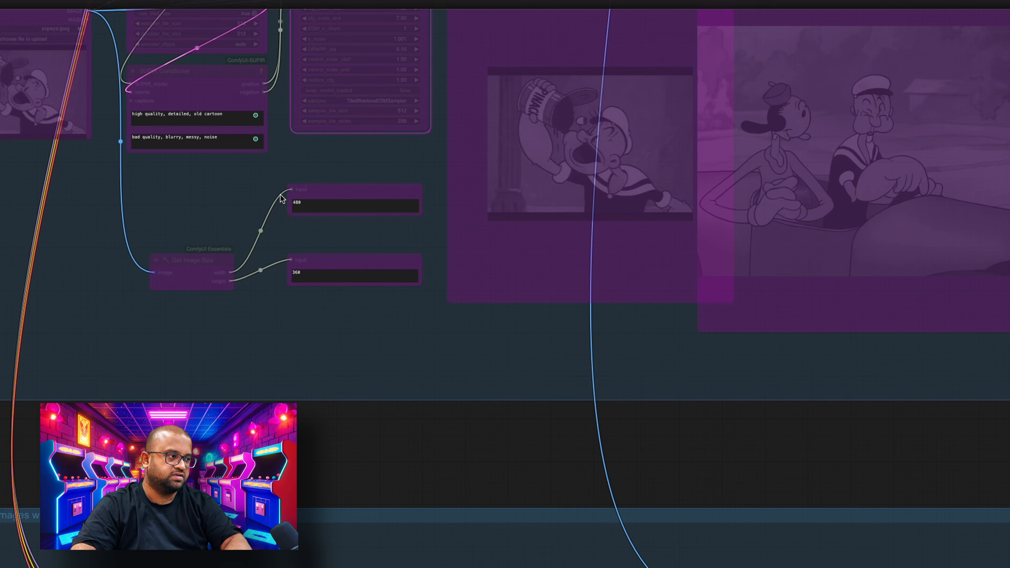
drag(267, 389, 275, 0)
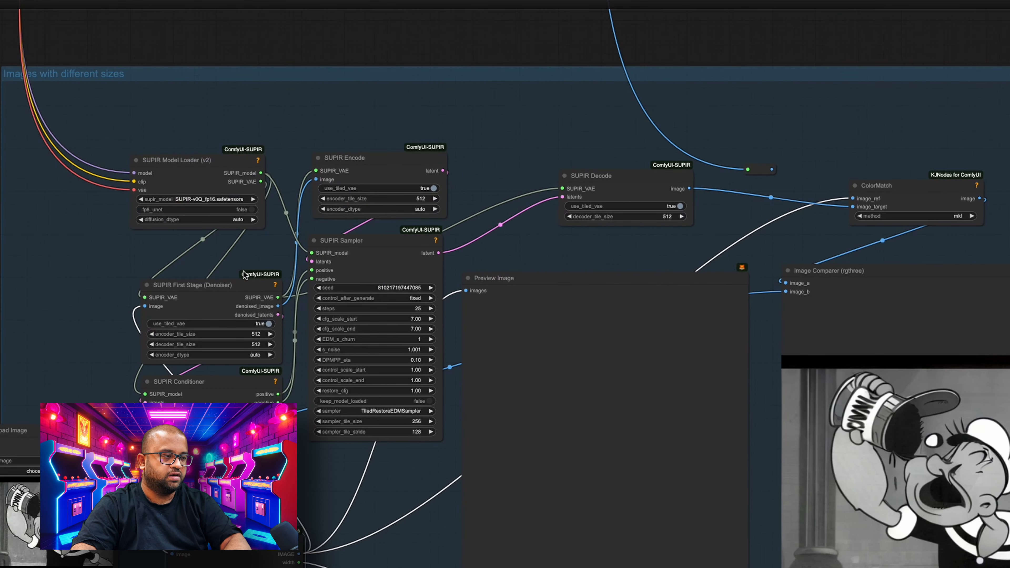
drag(241, 287, 237, 226)
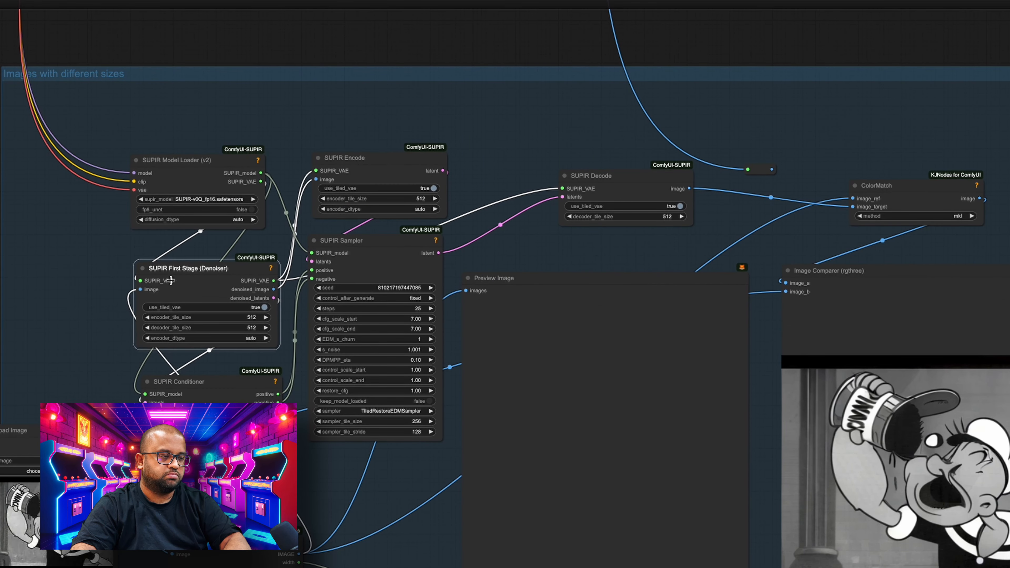
- Highlight the resized height in the display node fed by Image Resize, and run the workflow
drag(83, 293, 68, 112)
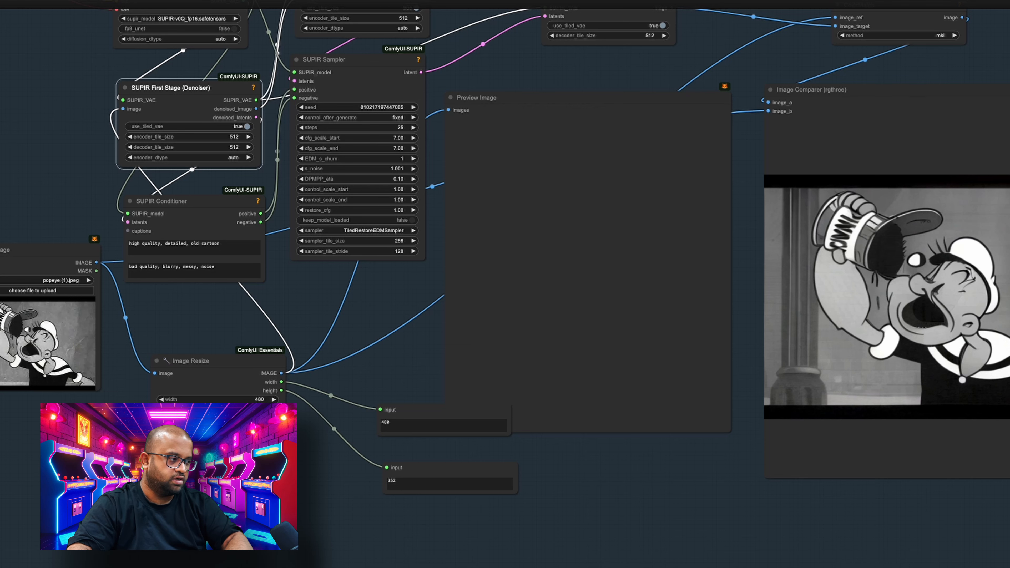
double_click(392, 481)
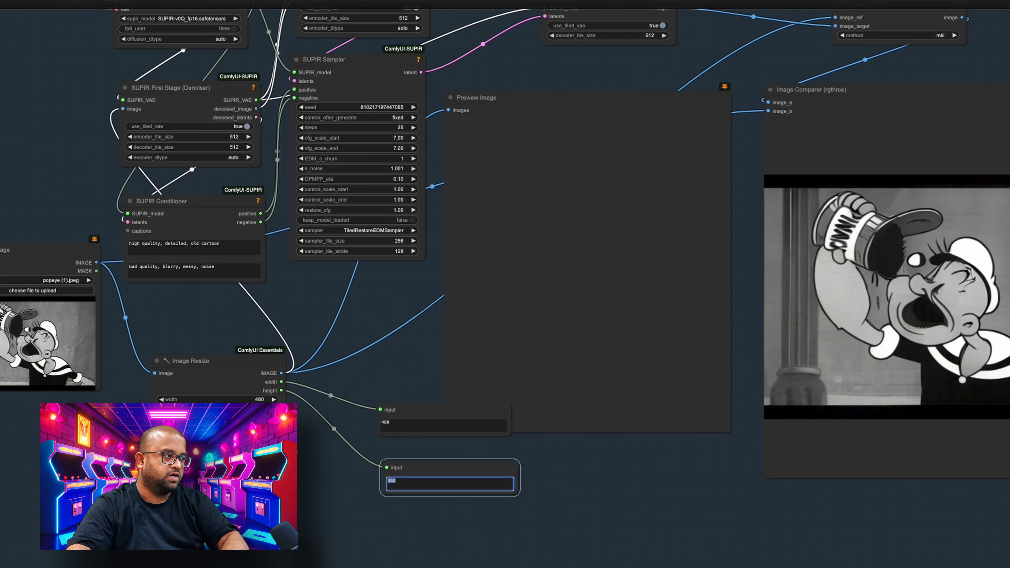
drag(319, 442, 297, 567)
drag(347, 448, 385, 444)
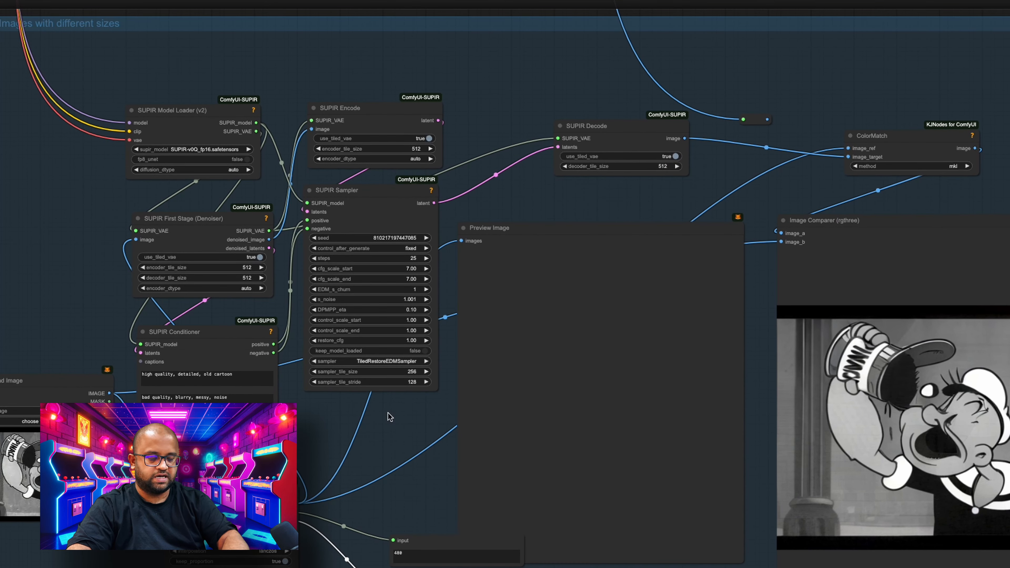
key(ctrl+Return)
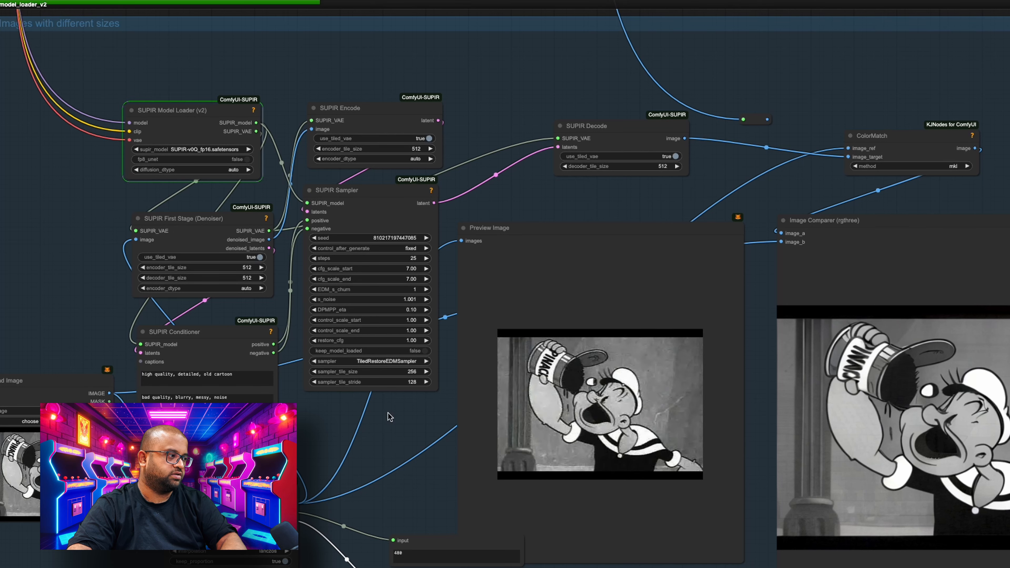
drag(416, 463, 308, 437)
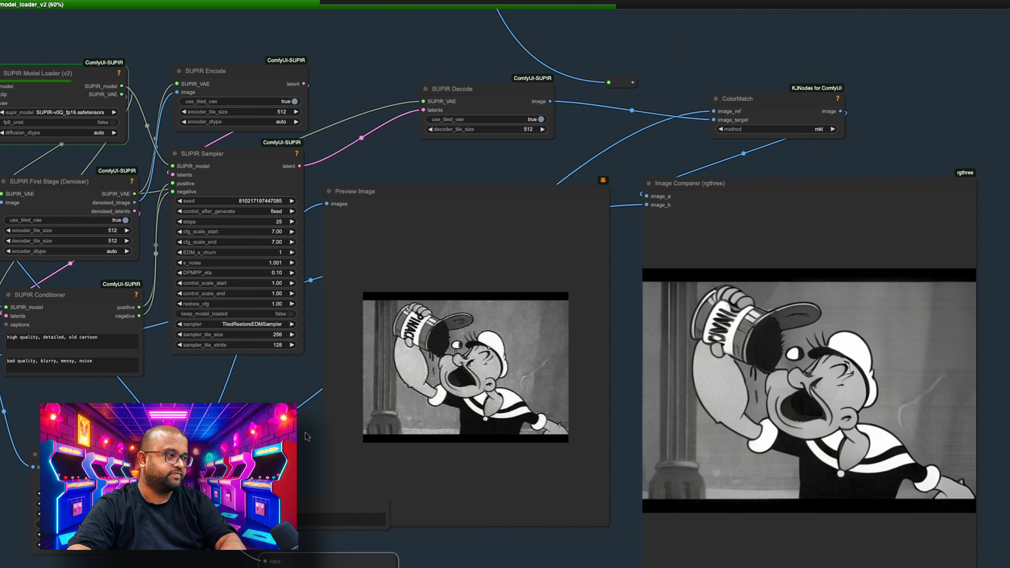
drag(307, 436, 448, 399)
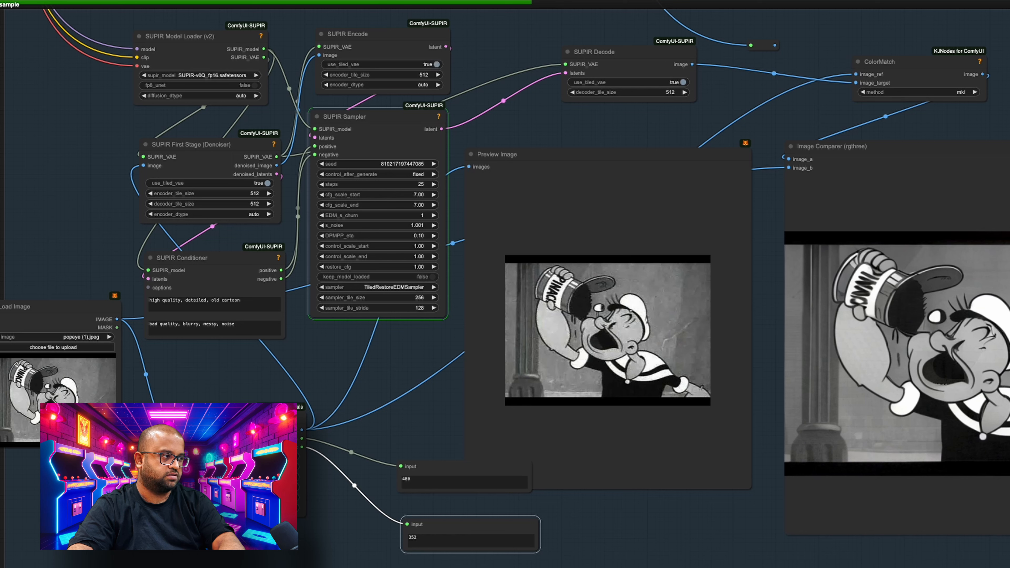
- Calculate 480*2 in Spotlight Search and set the Image Resize node's width to 960
key(super+space)
text(48)
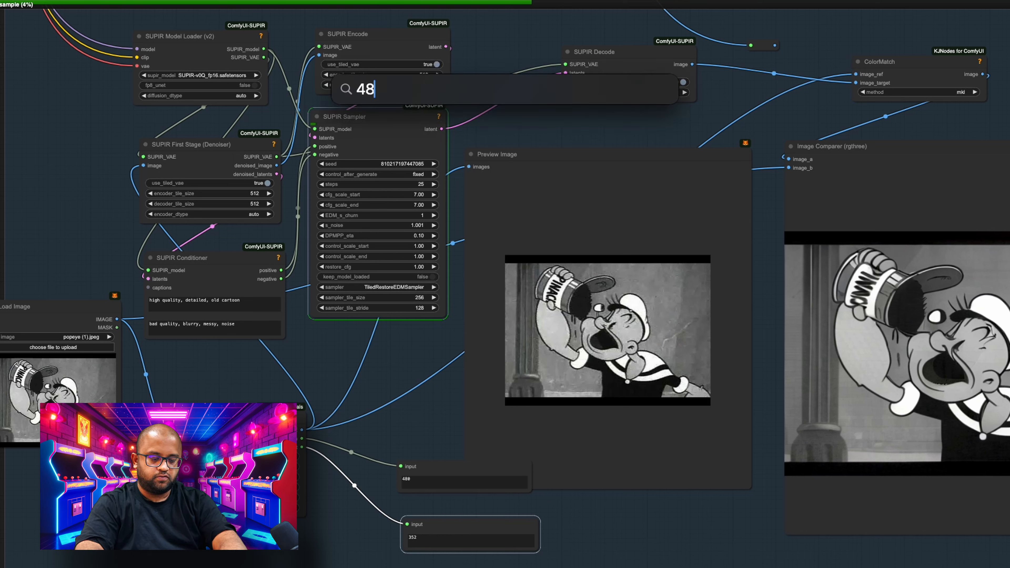
text(0*2)
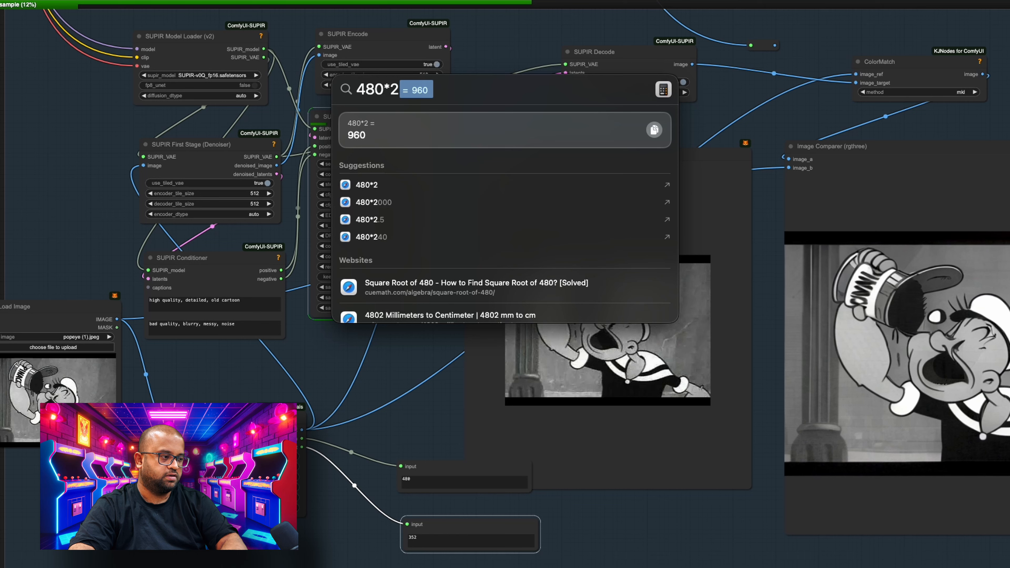
key(Escape)
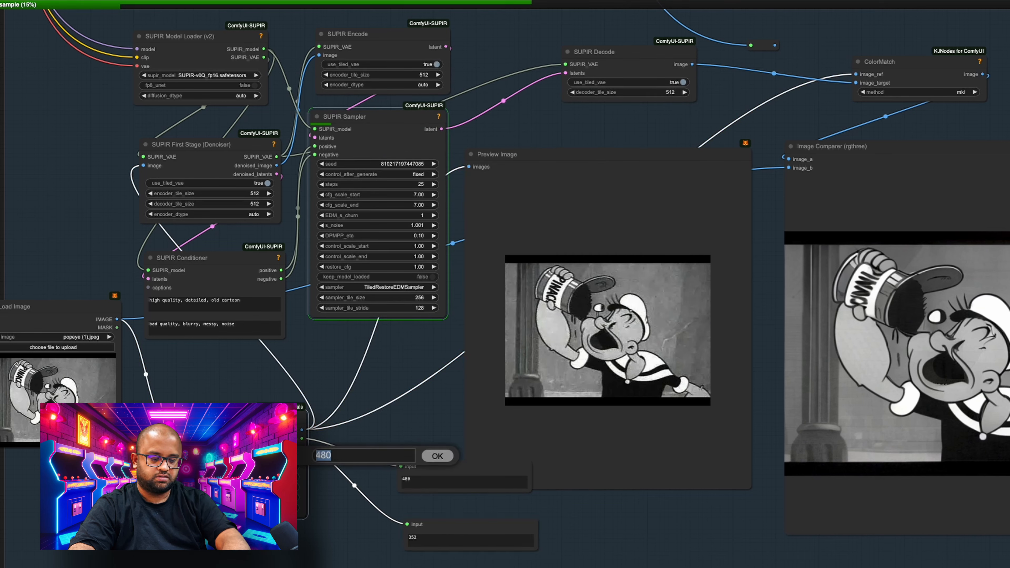
text(960)
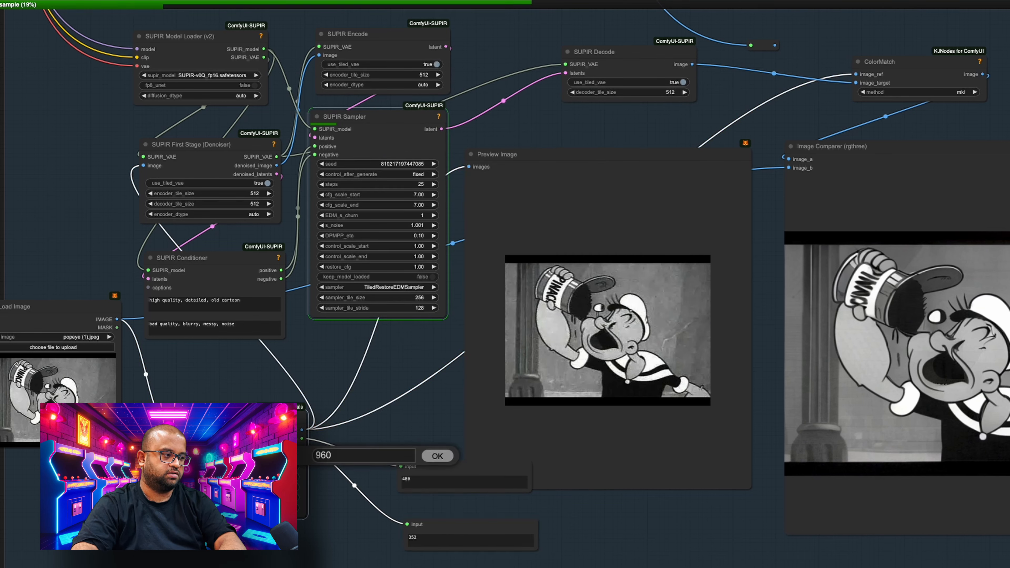
key(Return)
- Calculate 360 * 2 in Spotlight Search and set the Image Resize node's height to 720
key(super+space)
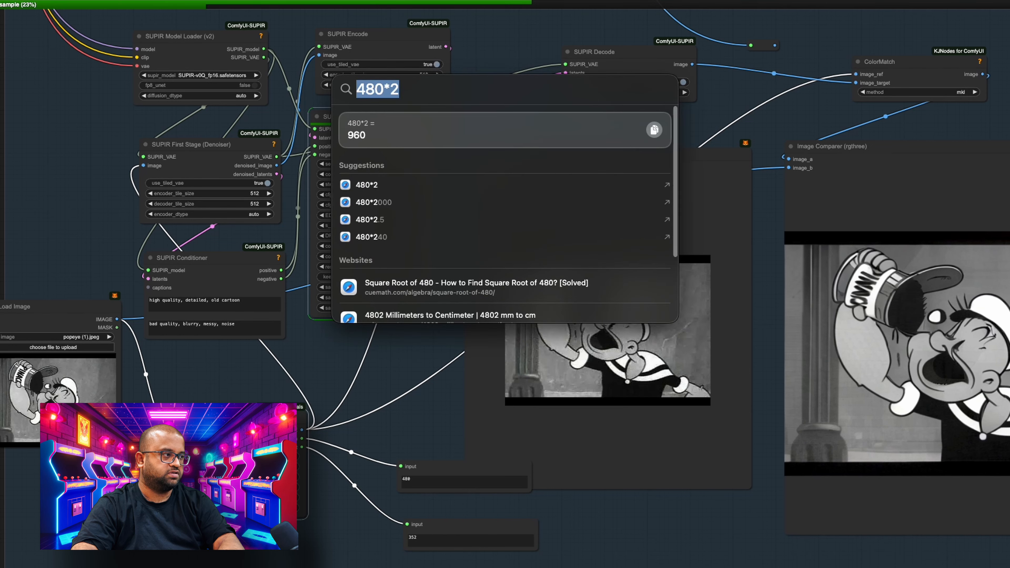
text(360)
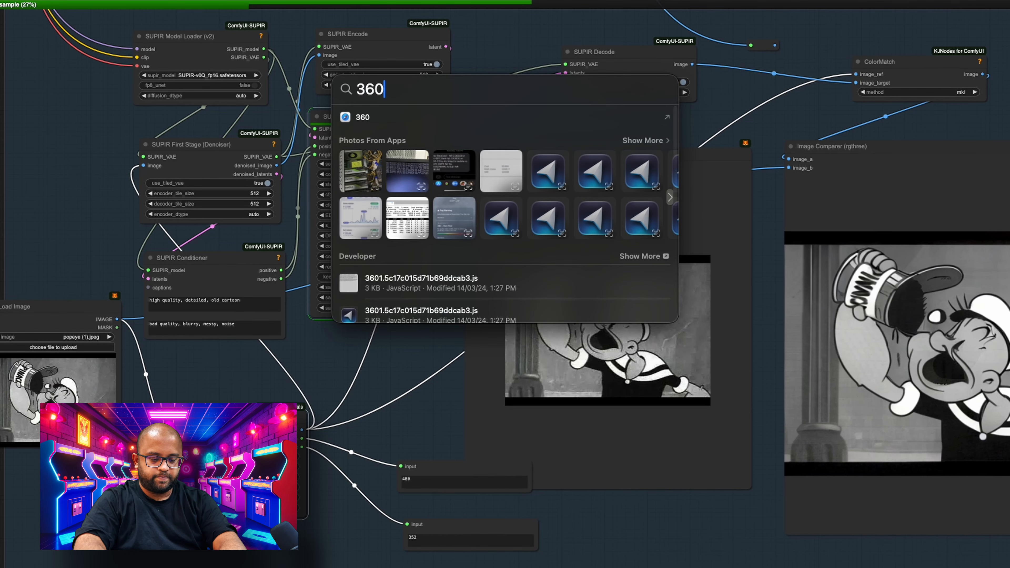
text( * 2)
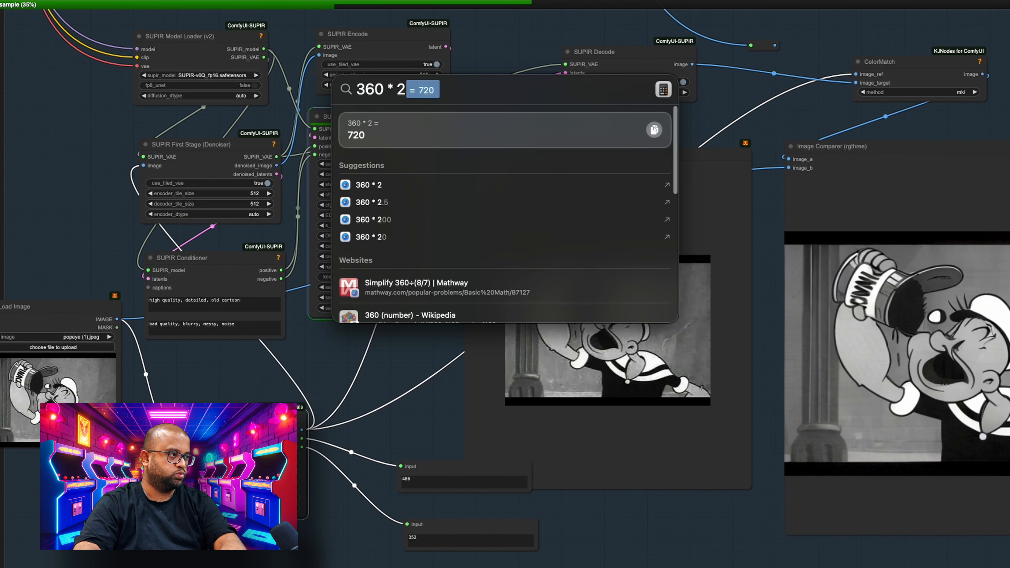
key(Escape)
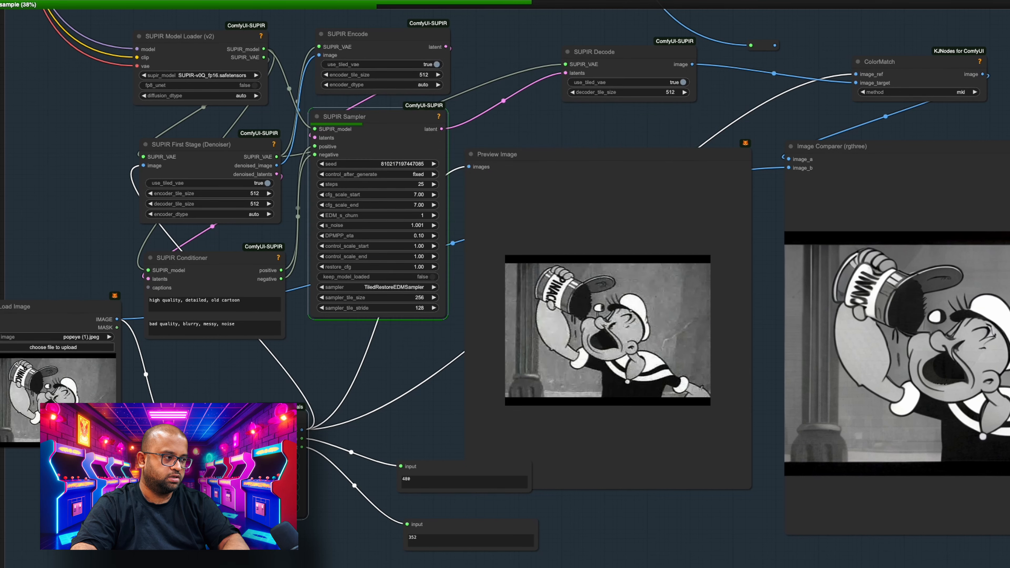
click(285, 466)
text(720)
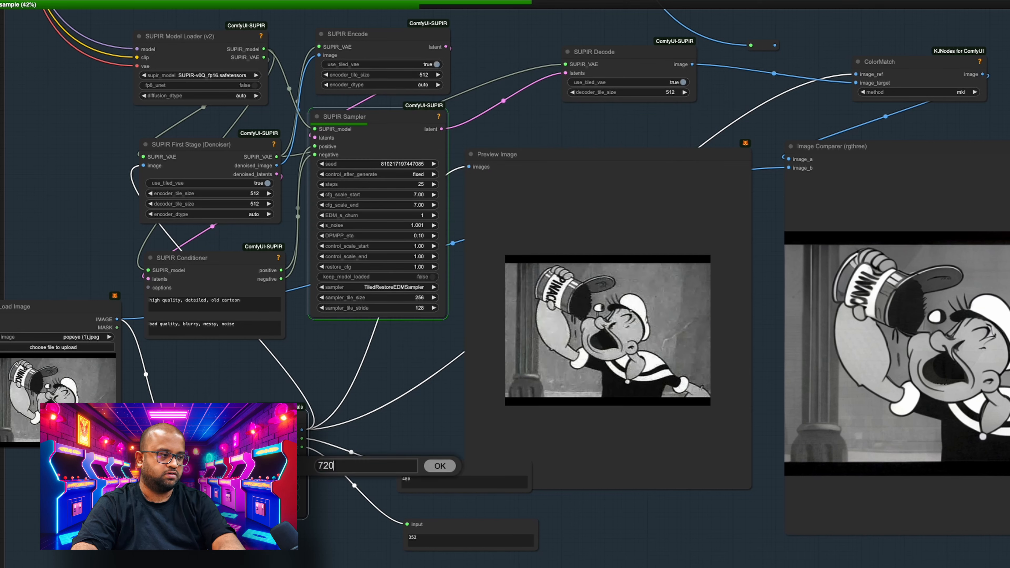
key(Return)
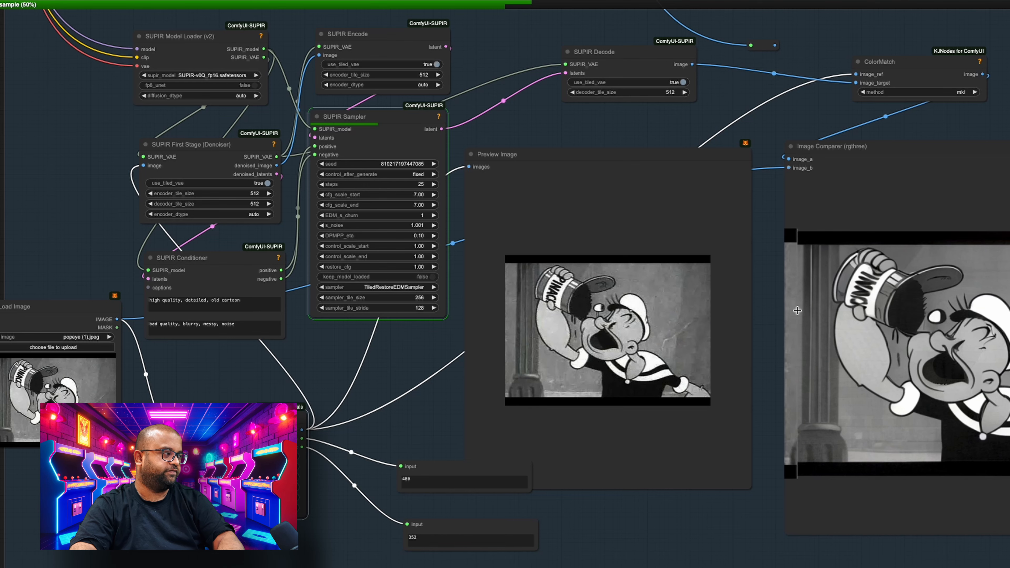
- Copy the upscaled image from the Image Comparer into the Load Image node and run the workflow on it
drag(726, 507, 664, 489)
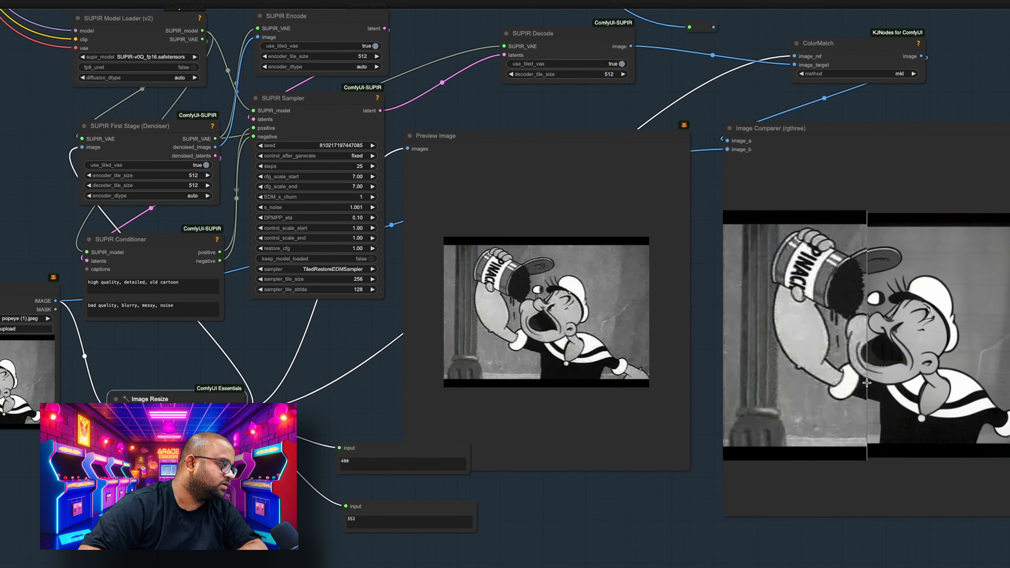
right_click(814, 355)
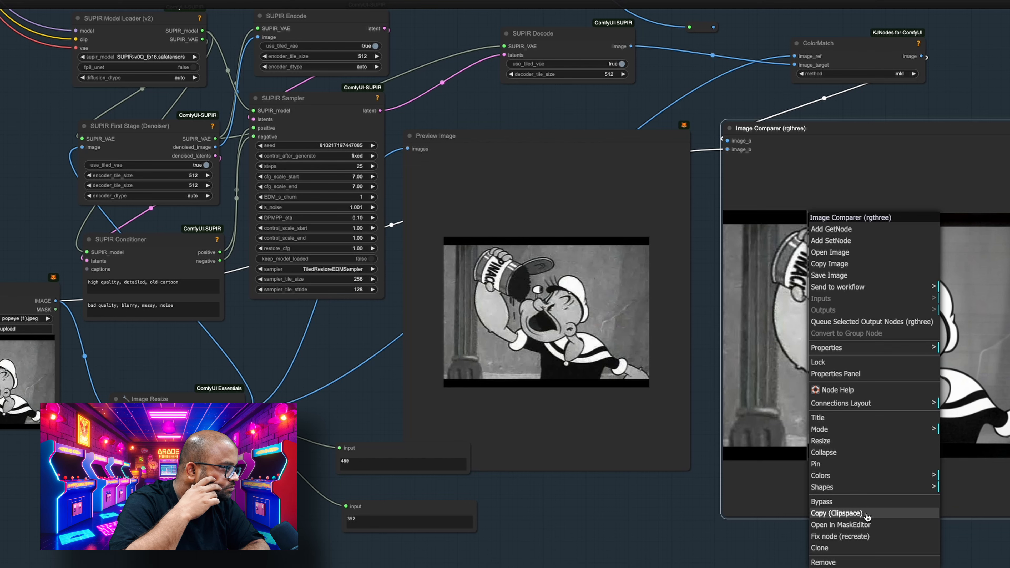
click(829, 264)
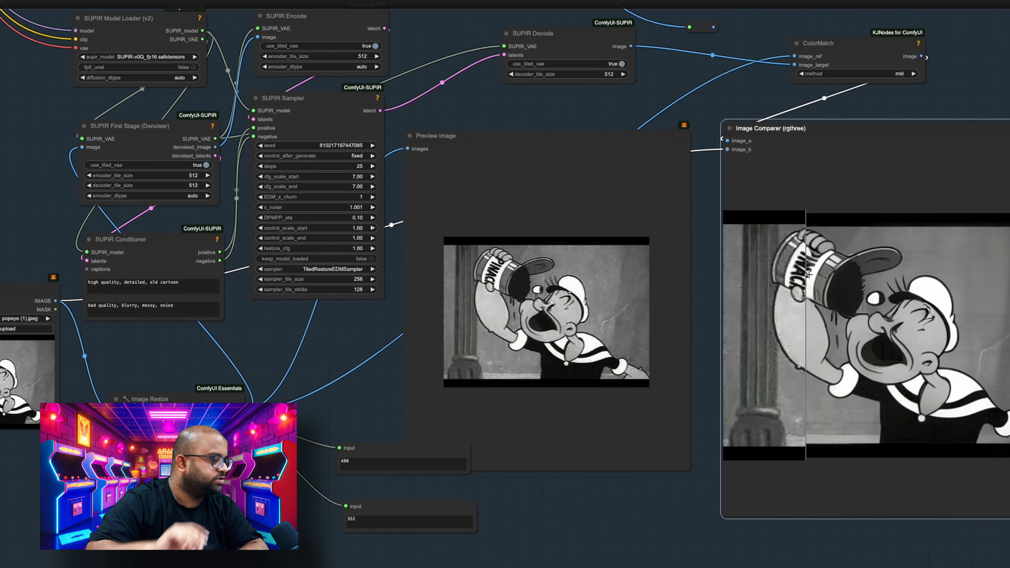
double_click(307, 383)
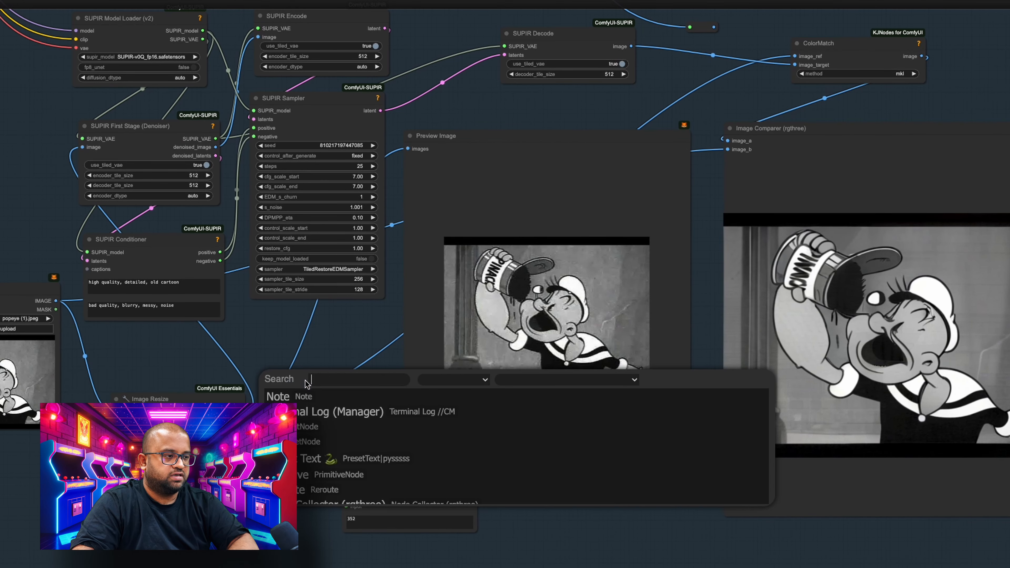
drag(186, 361, 446, 332)
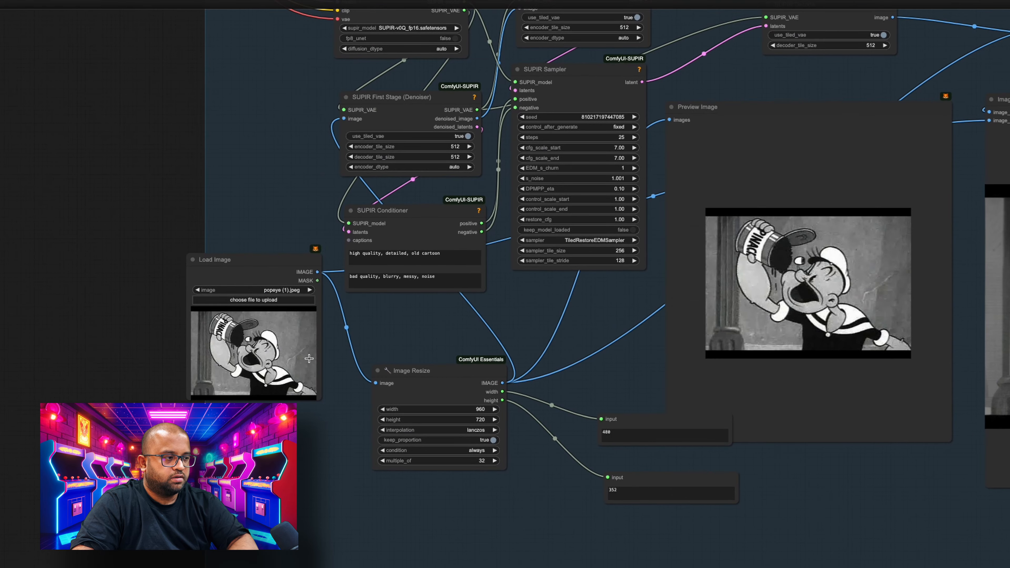
click(309, 359)
key(ctrl+v)
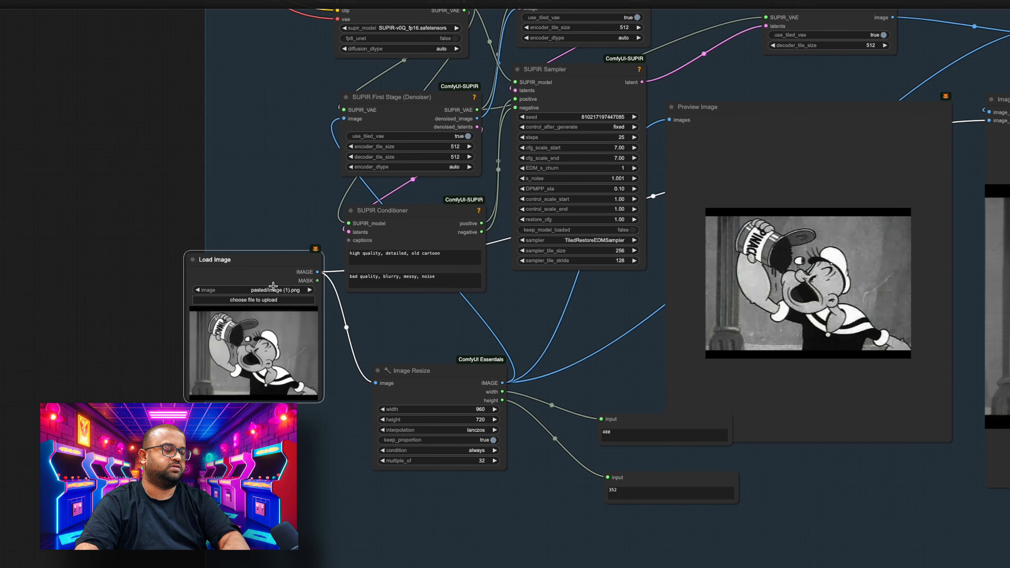
key(ctrl+Return)
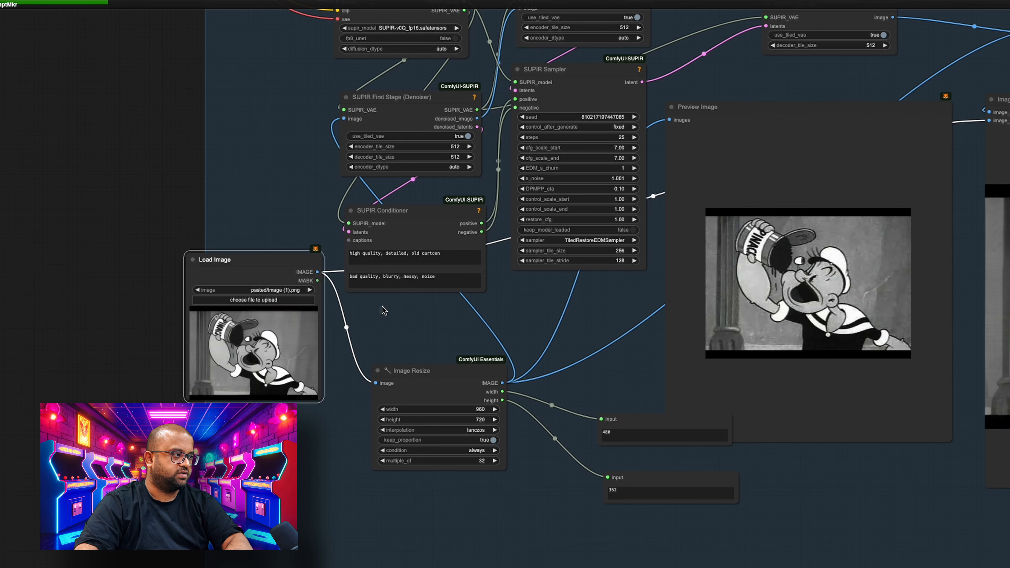
- Switch to the JupyterLab window, open a new terminal and run watch nvidia-smi to monitor the GPU
drag(821, 511, 583, 523)
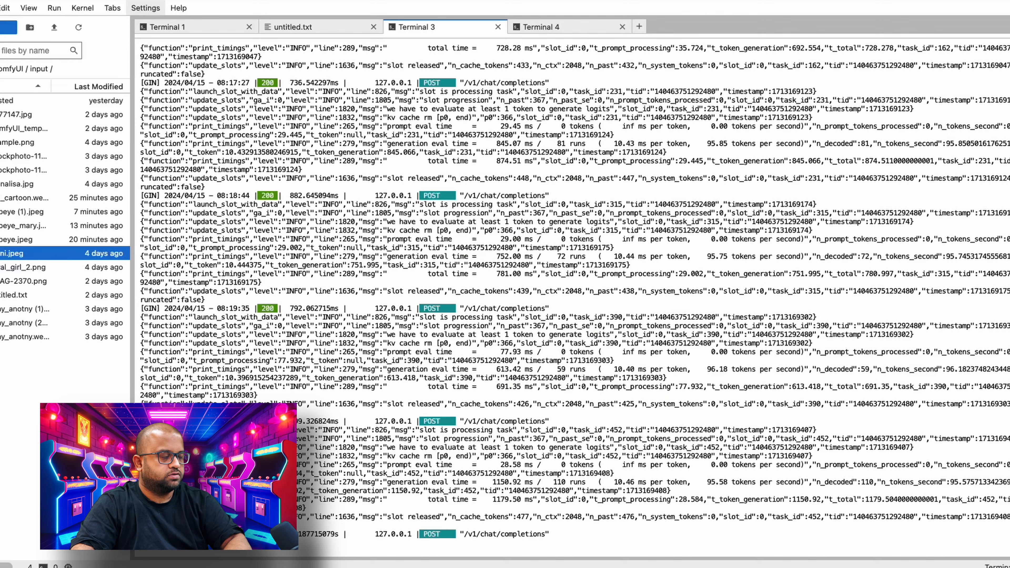
click(565, 29)
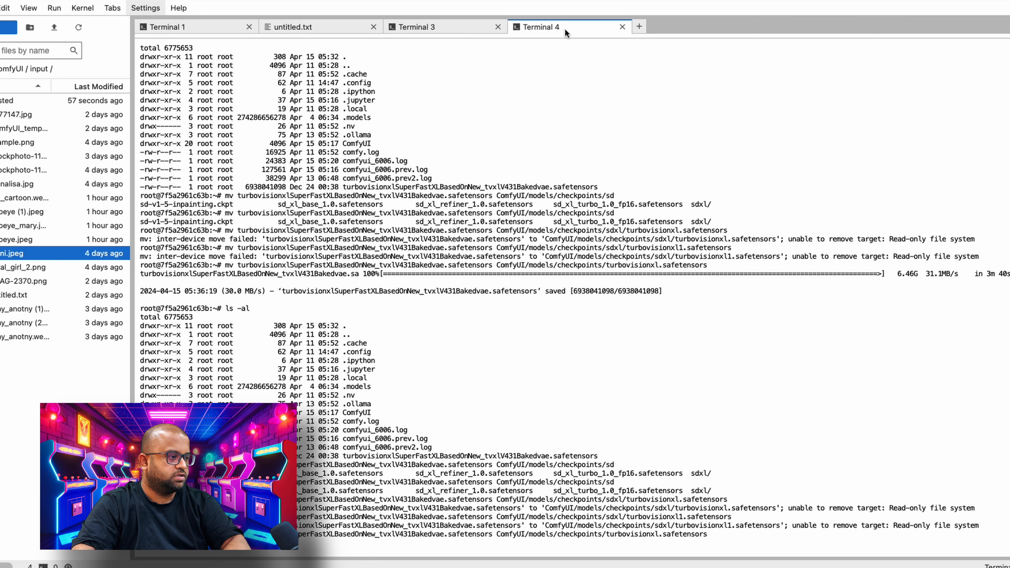
click(644, 26)
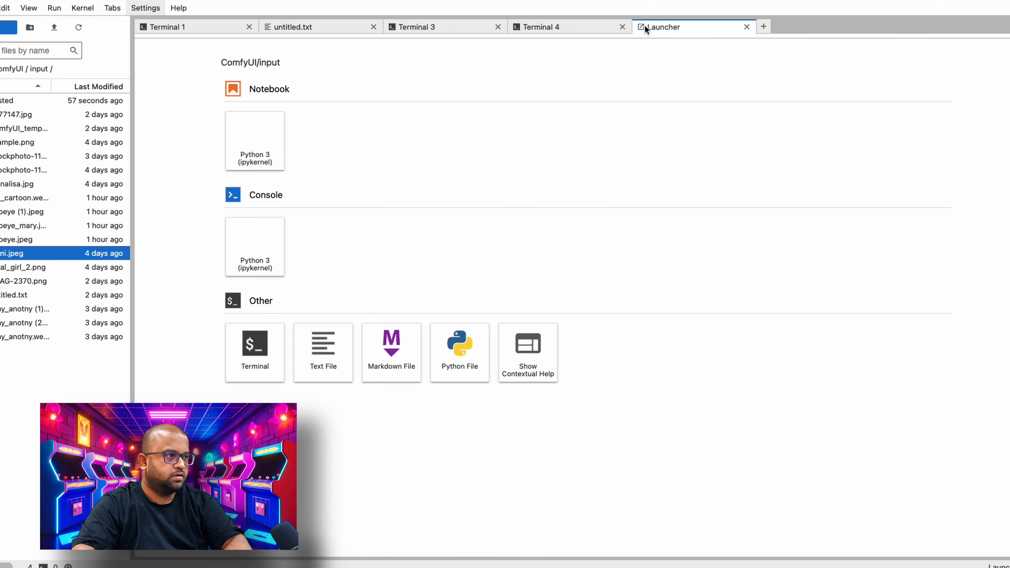
click(255, 335)
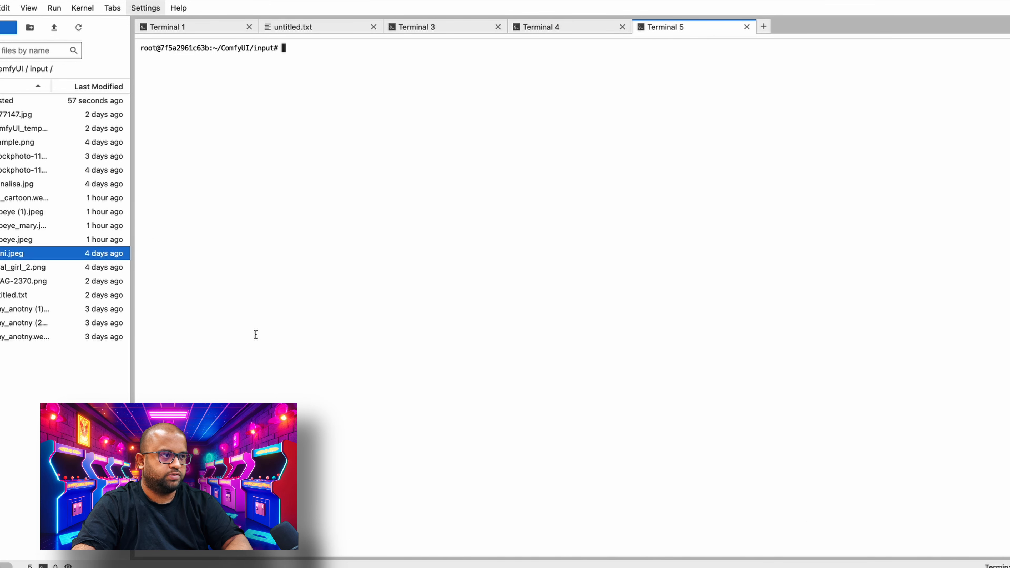
text(watch )
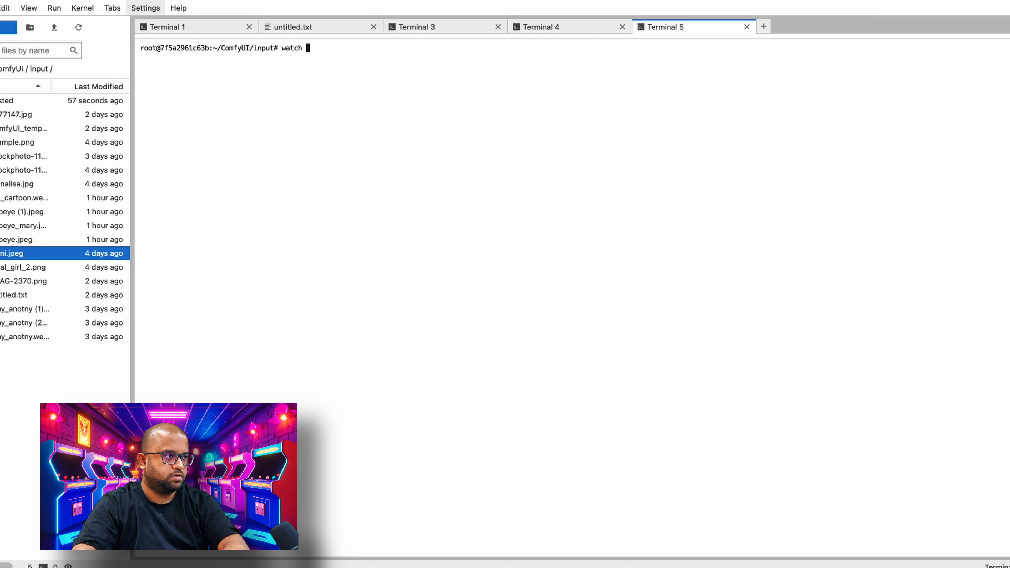
text(nvidia-smi)
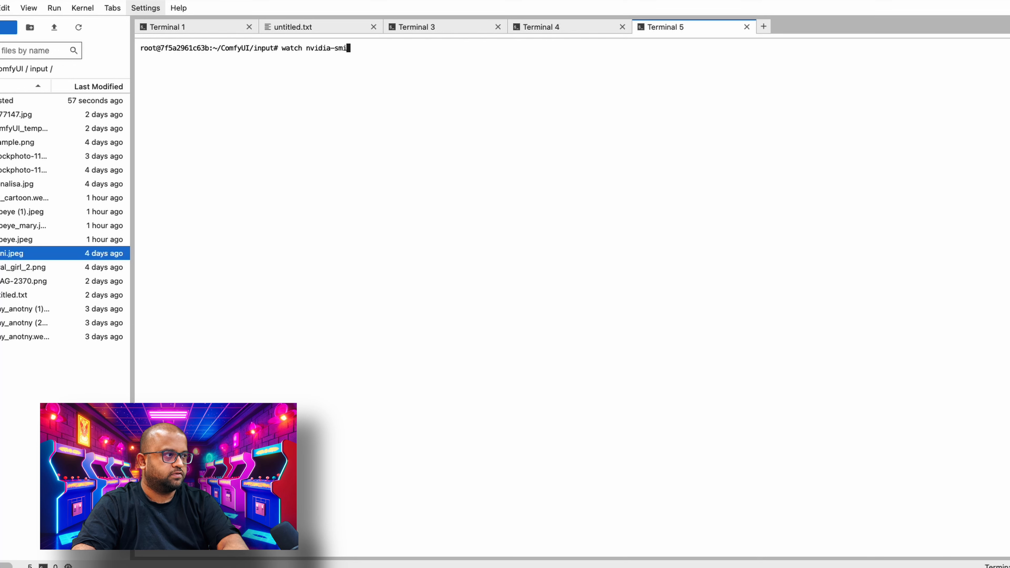
key(Return)
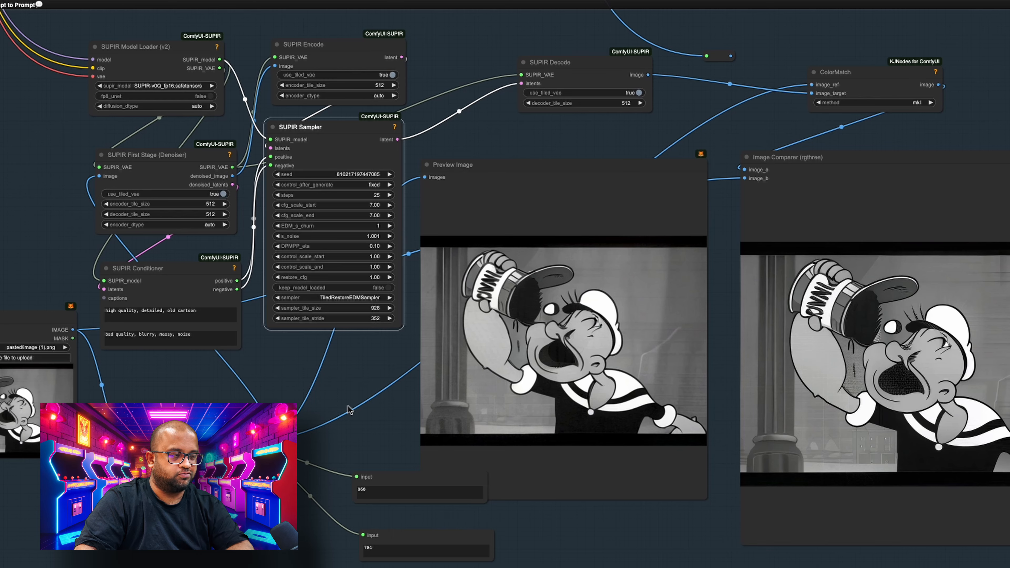
- Examine the IF Prompt to Prompt node and the bypassed SUPIR group elsewhere in the ComfyUI workflow
drag(331, 410, 356, 555)
drag(214, 91, 421, 464)
drag(167, 281, 210, 548)
drag(157, 311, 190, 567)
drag(191, 365, 184, 567)
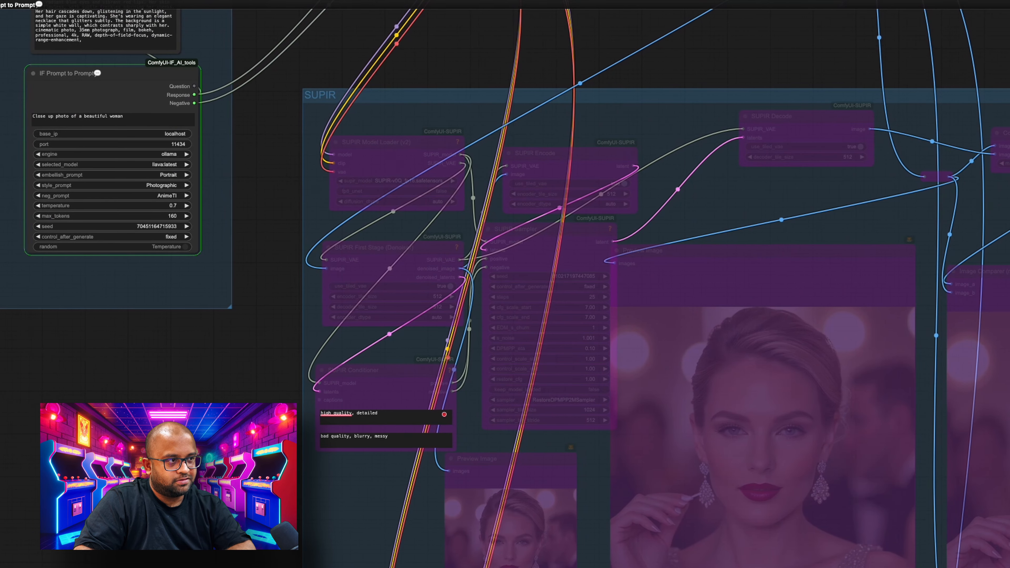
drag(469, 441, 460, 399)
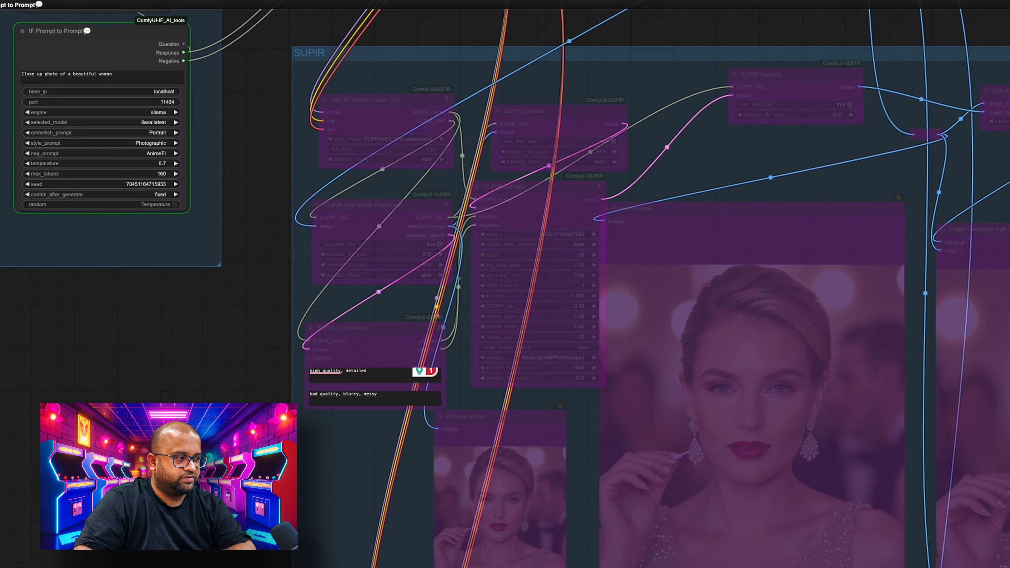
drag(459, 445, 409, 534)
scroll(121, 228, down, 10)
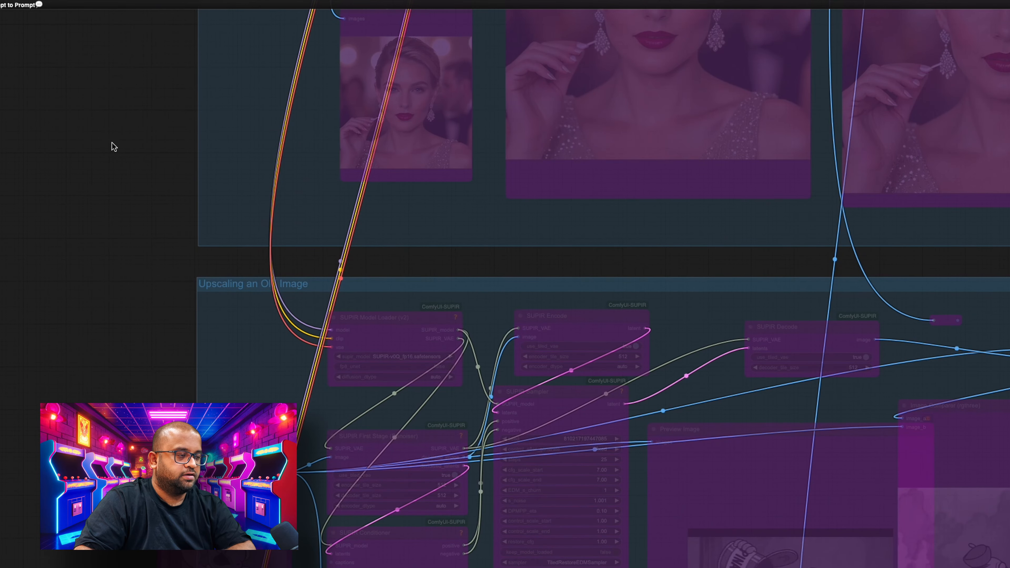
drag(131, 226, 168, 318)
scroll(88, 332, down, 3)
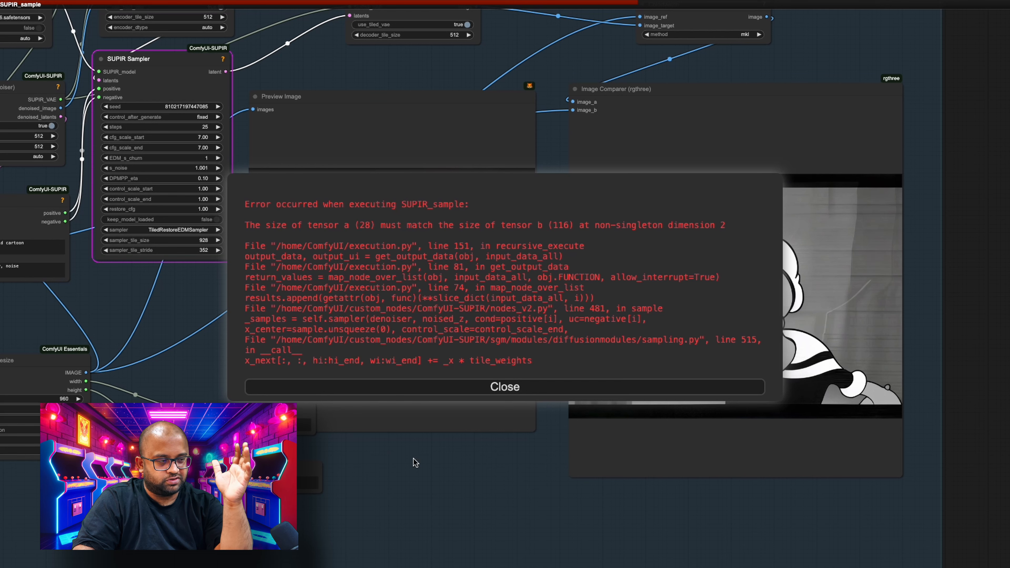
- Dismiss the SUPIR_sample error and set the SUPIR Sampler's sampler_tile_size to 512 and sampler_tile_stride to 256
click(487, 394)
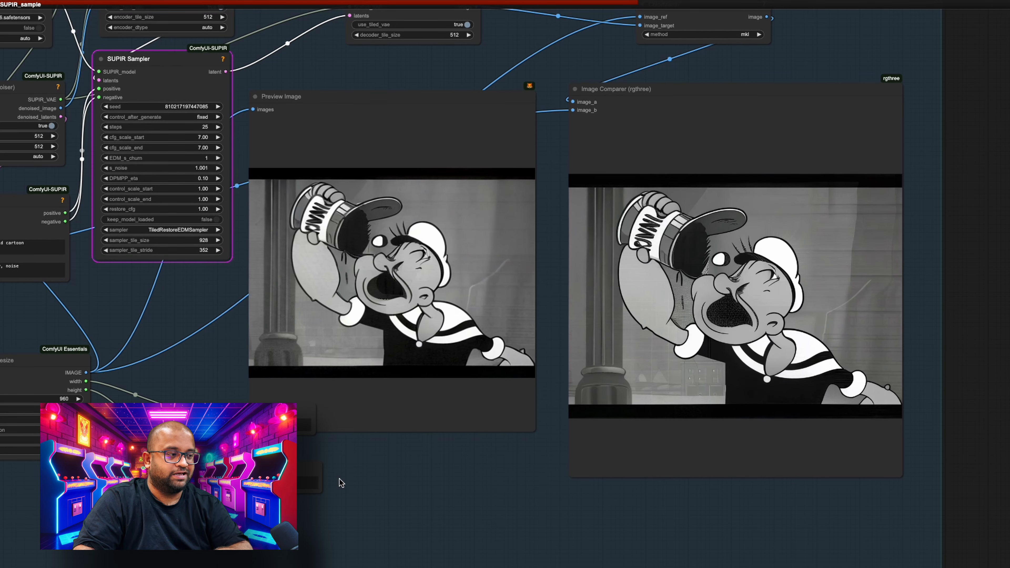
drag(340, 479, 415, 452)
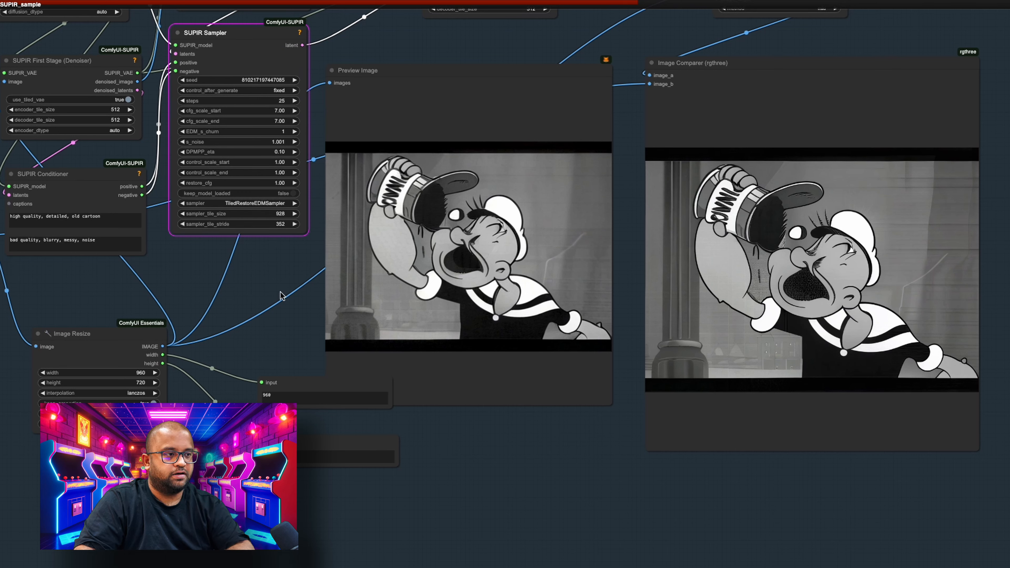
click(278, 224)
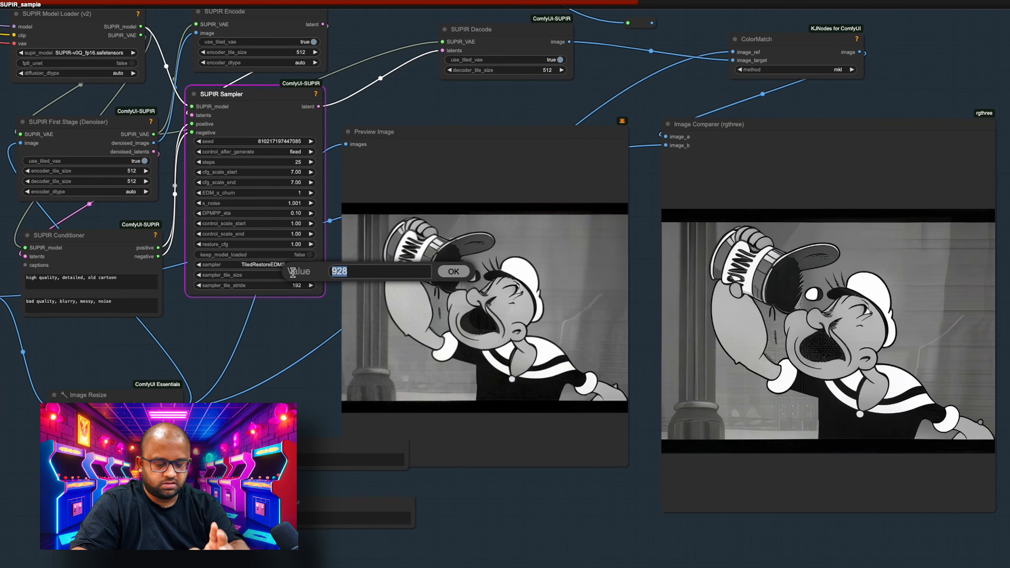
text(512)
key(Return)
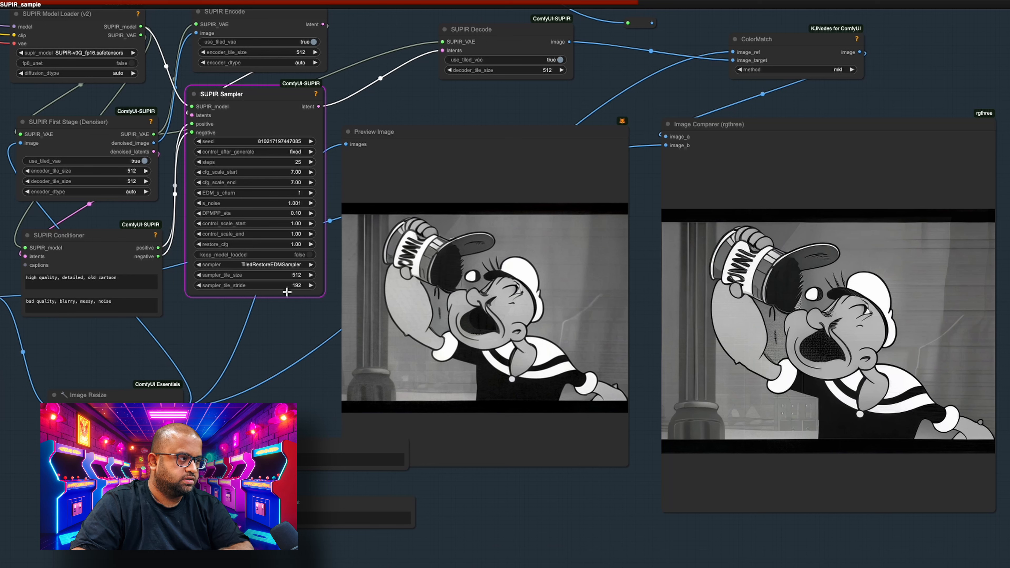
click(295, 286)
text(256)
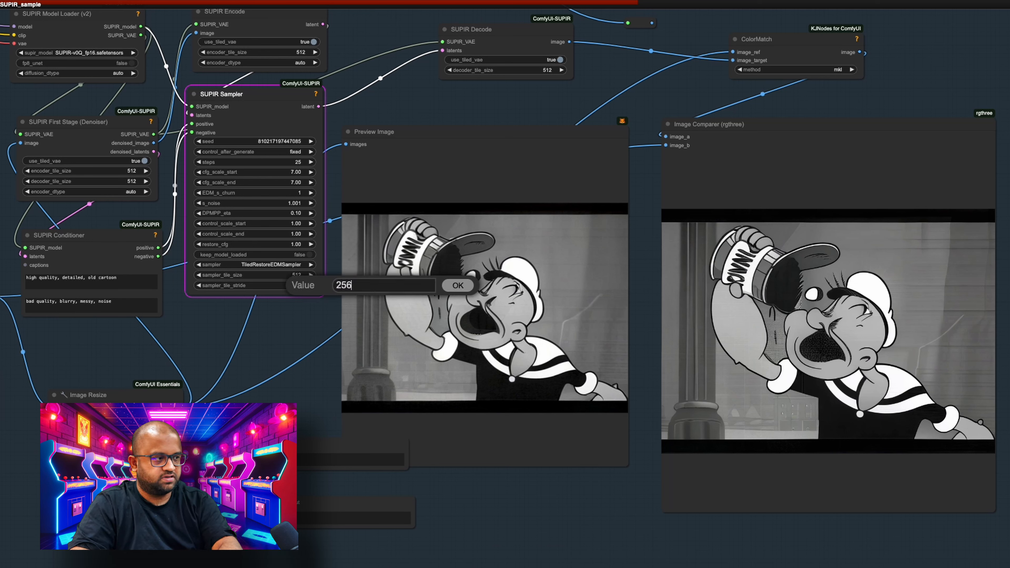
key(Return)
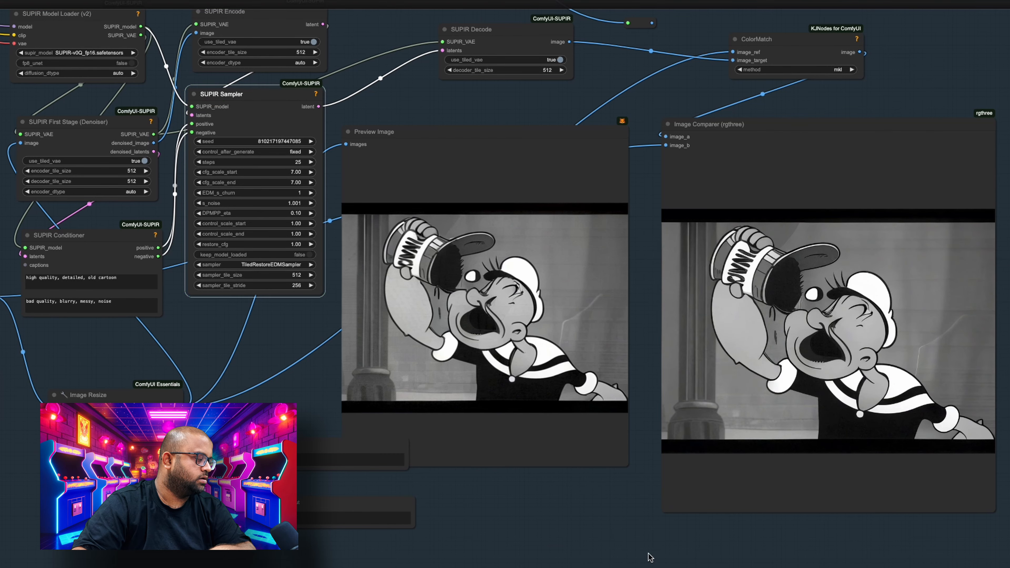
drag(651, 557, 561, 509)
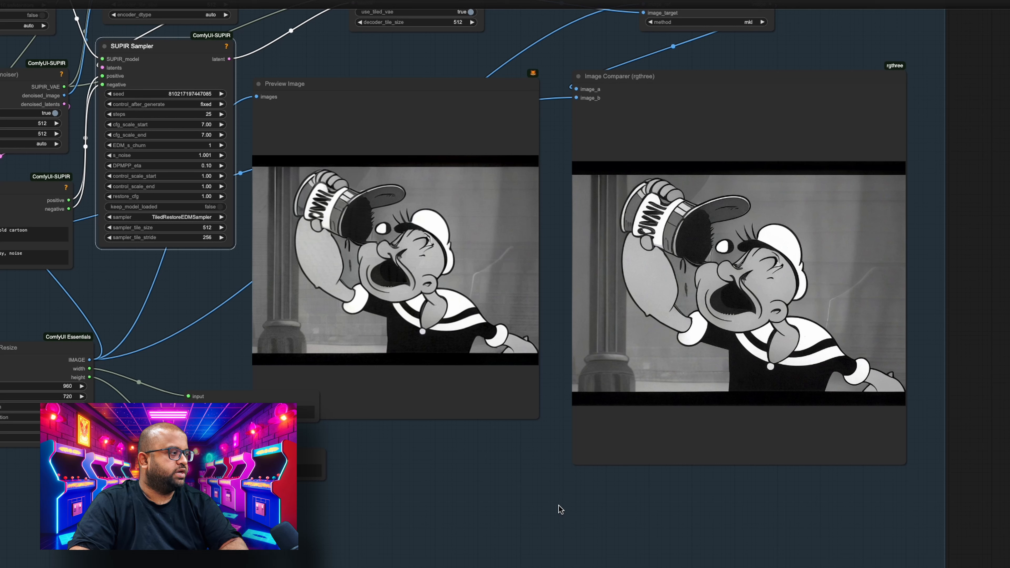